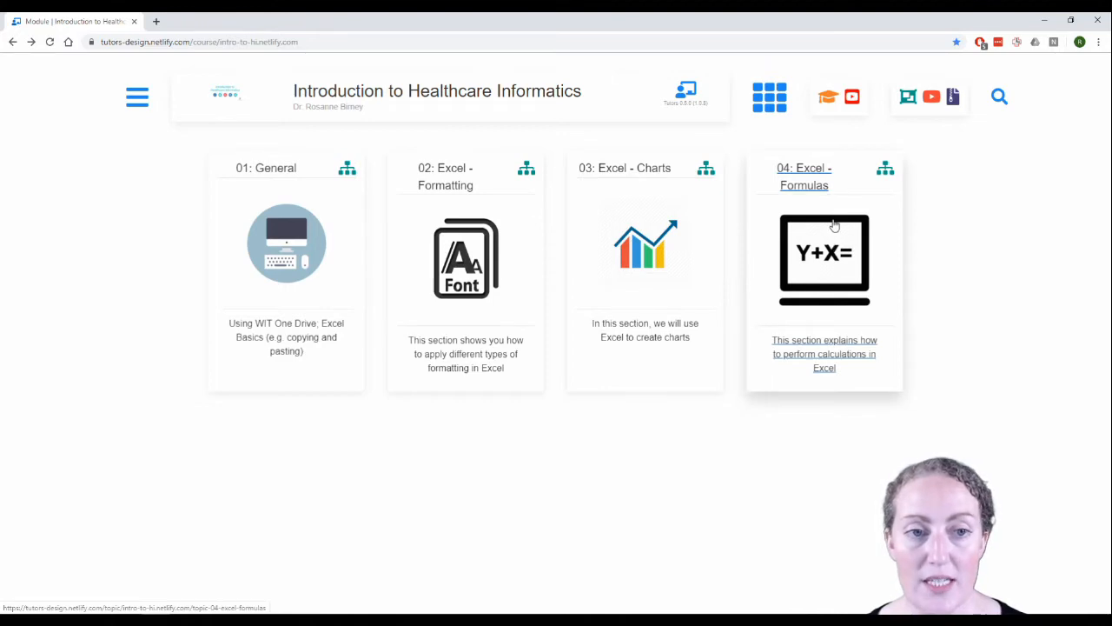
Step: Download the practice file formulas-practice.zip from the 04: Excel - Formulas topic into the Downloads folder
left_click(837, 261)
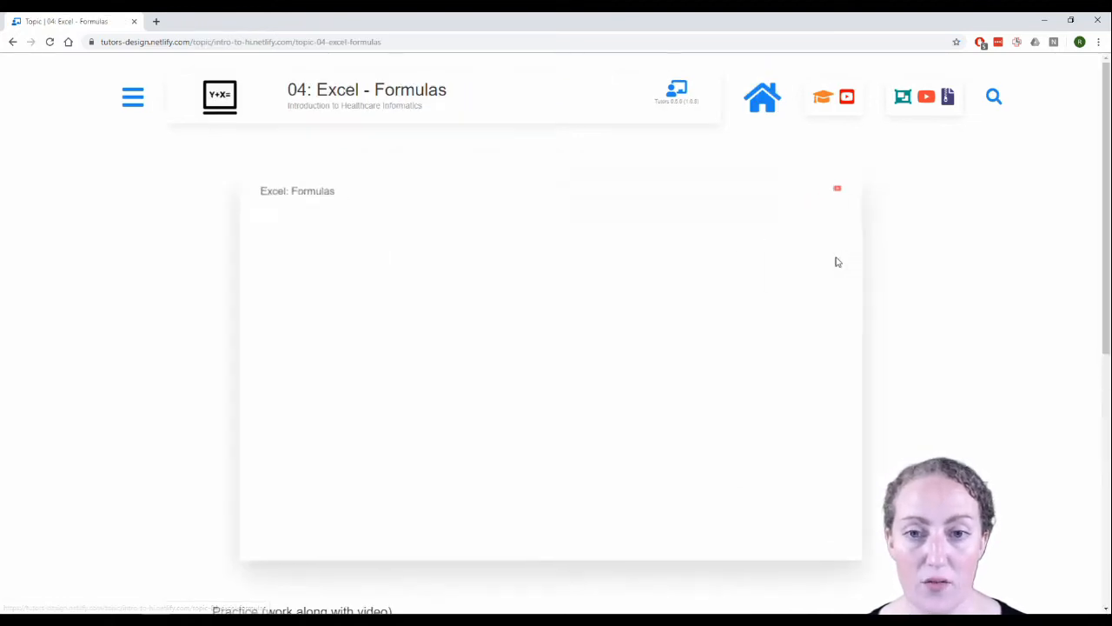
scroll(782, 313, "down", 5)
scroll(765, 304, "down", 1)
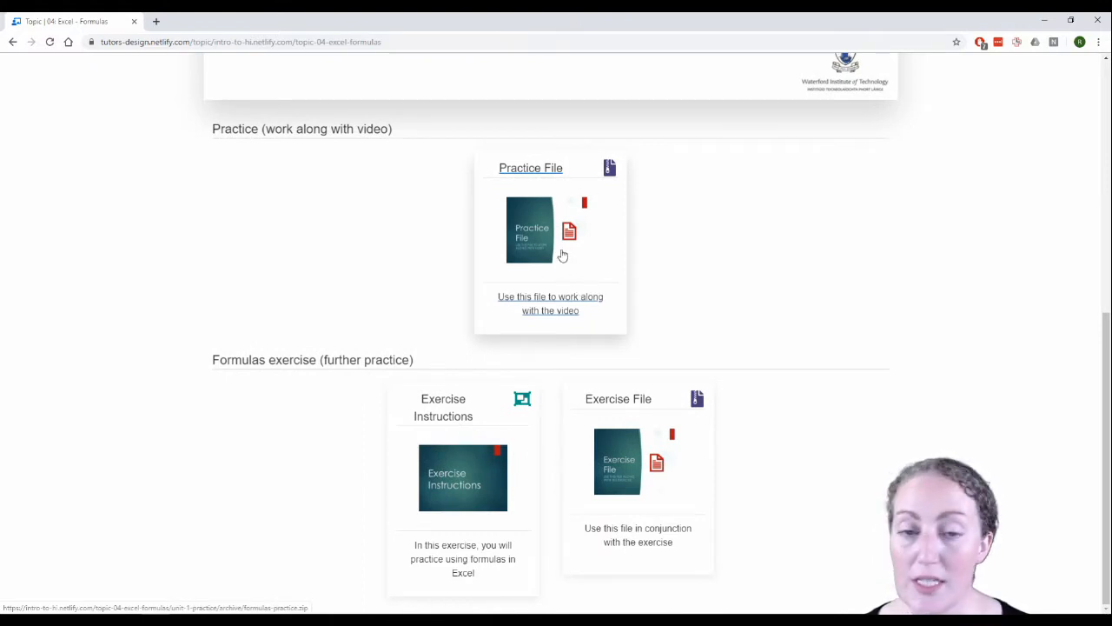
left_click(553, 223)
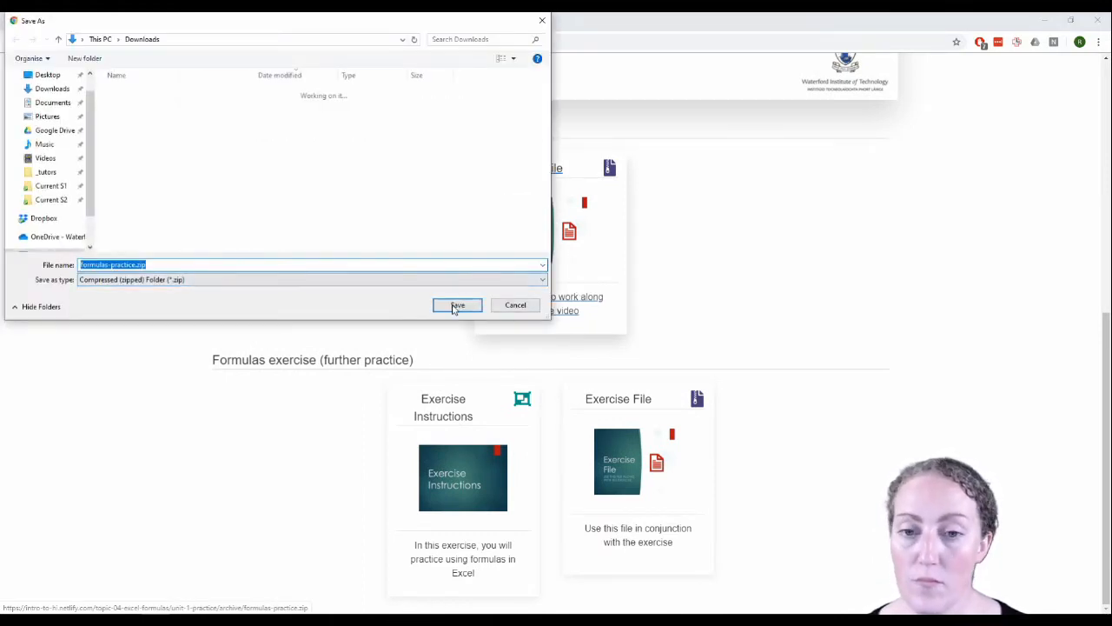
left_click(457, 305)
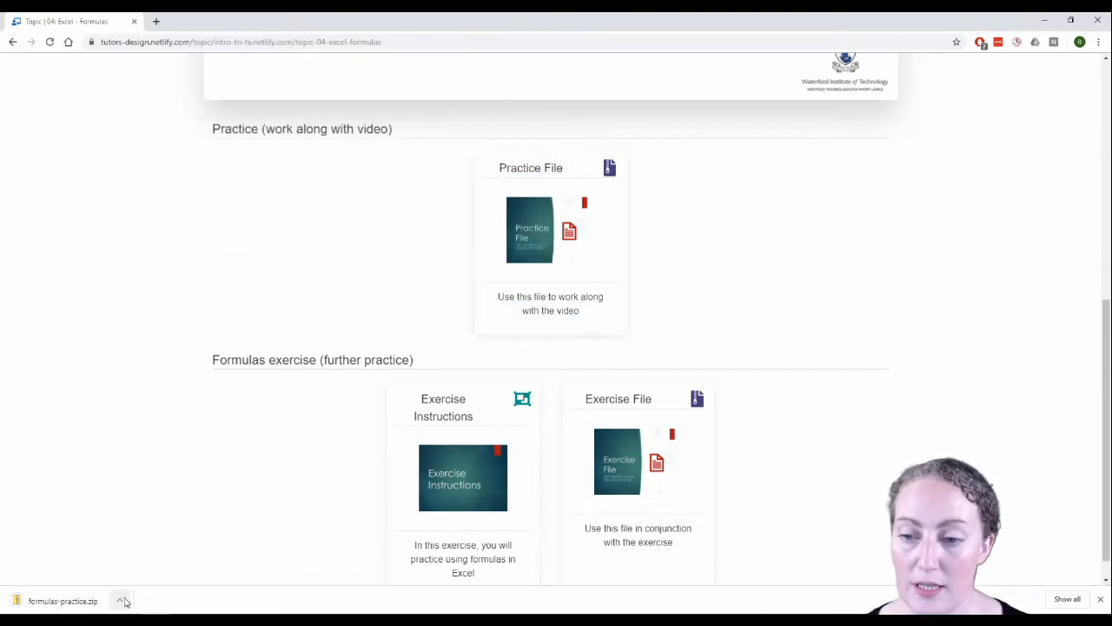
Step: Open formulas-practice.xlsx from the downloaded zip archive and enable editing of the workbook
left_click(120, 599)
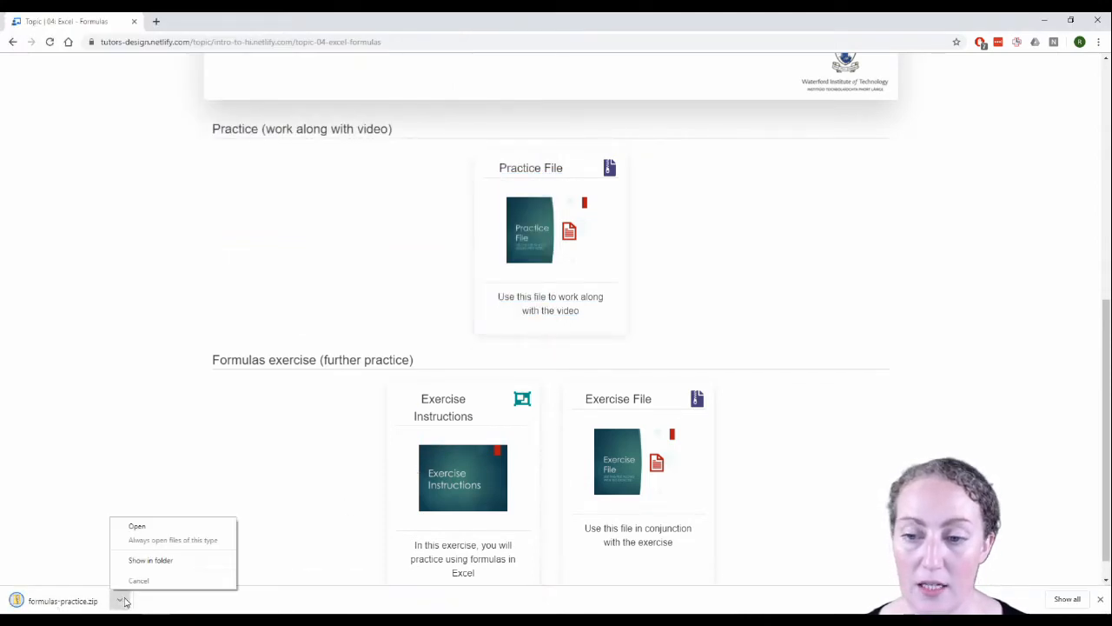
left_click(138, 526)
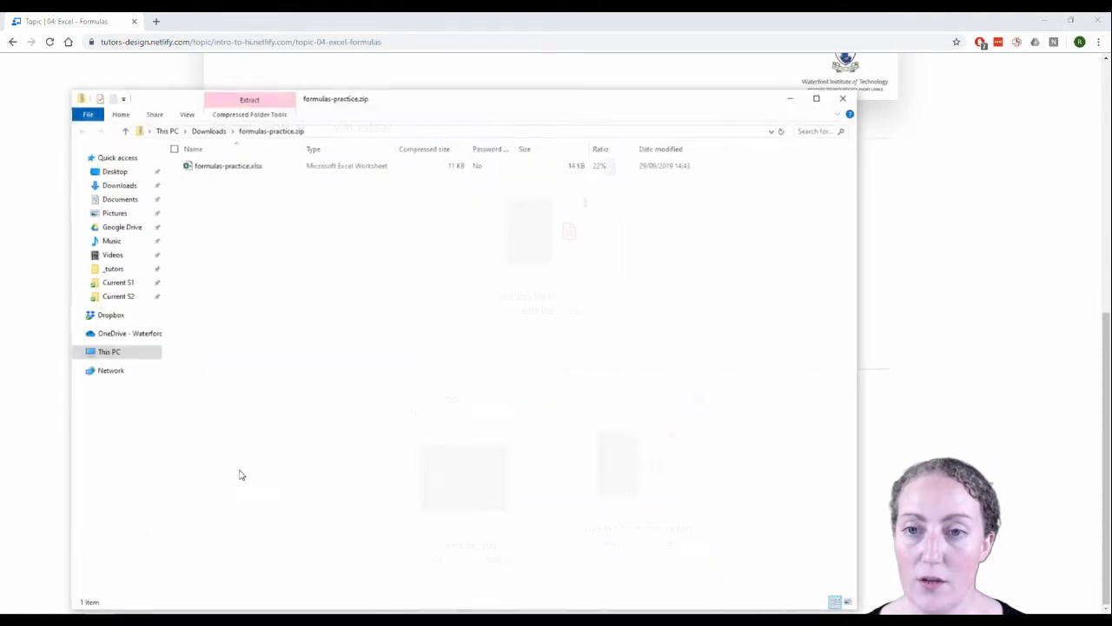
left_click_drag(381, 101, 492, 55)
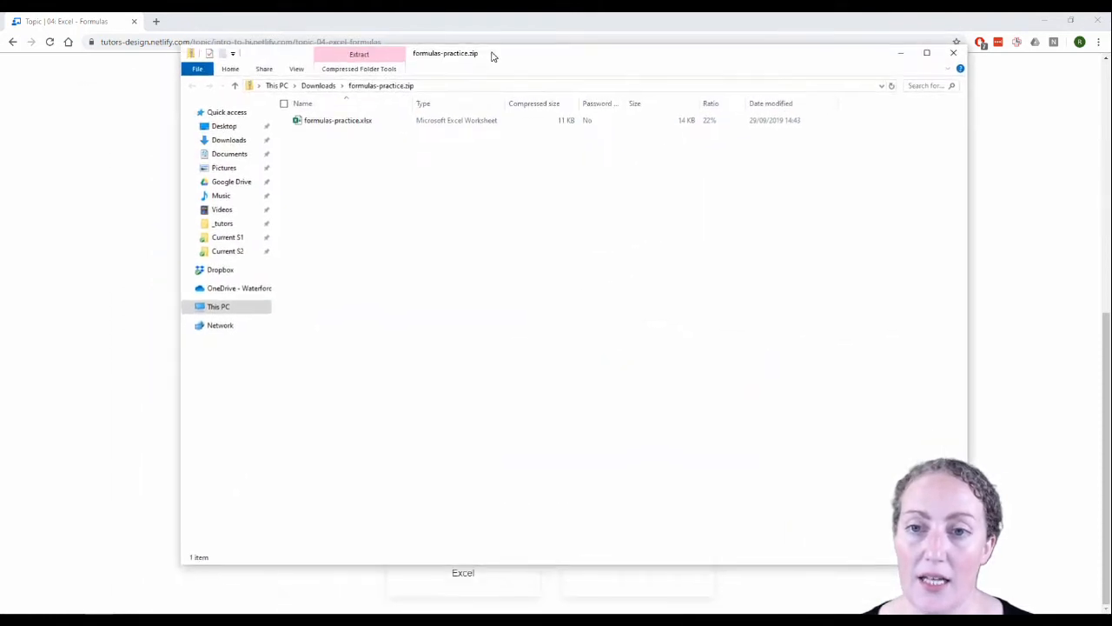
left_click(342, 125)
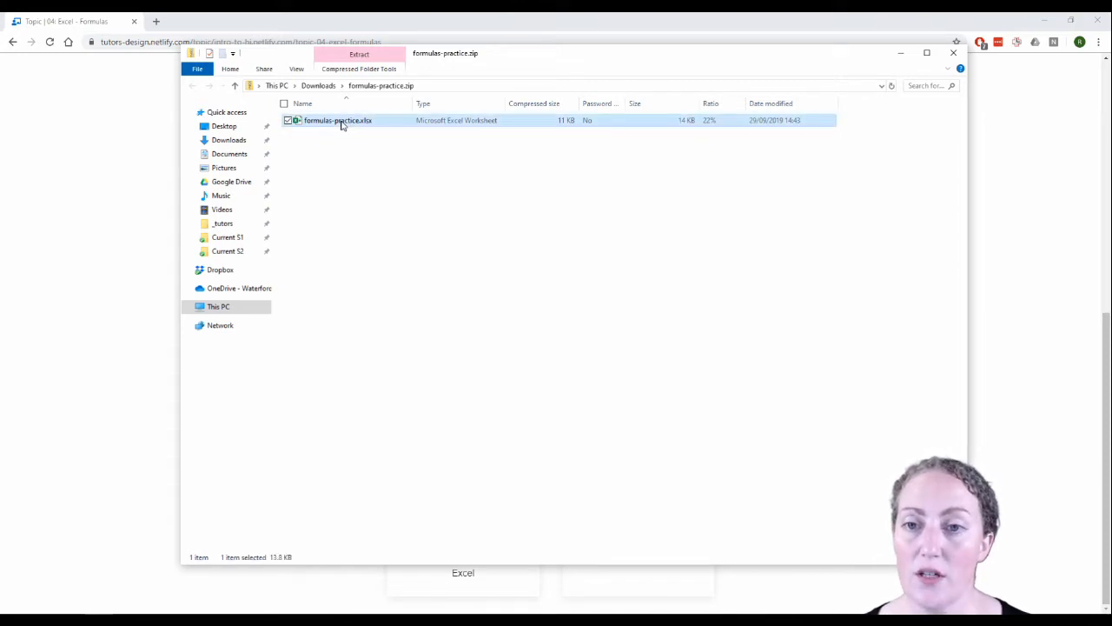
double_click(342, 125)
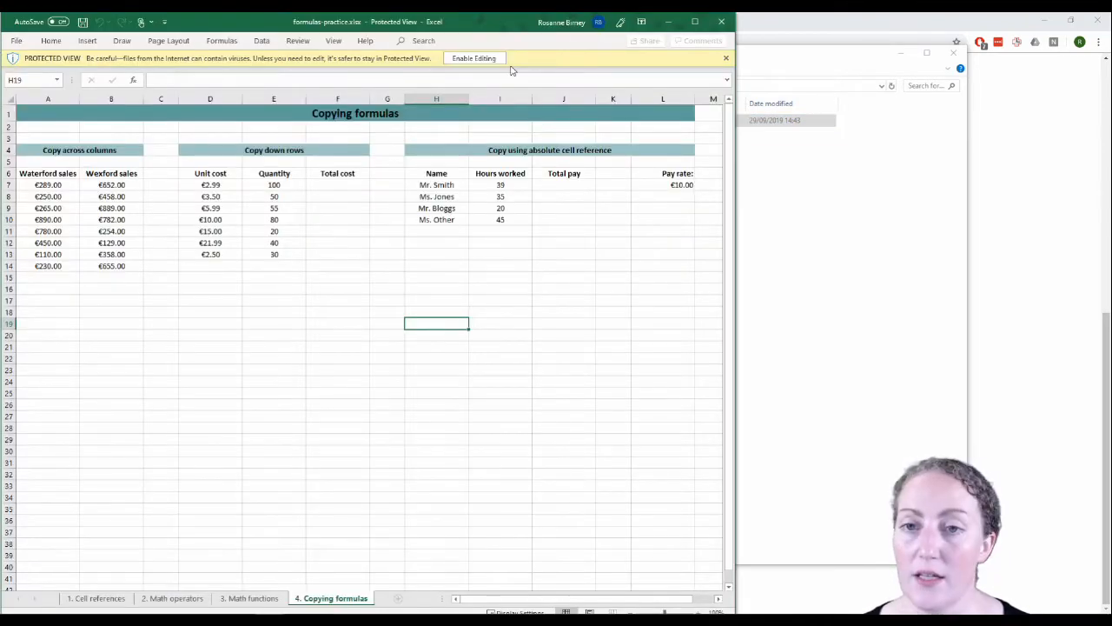
left_click(475, 58)
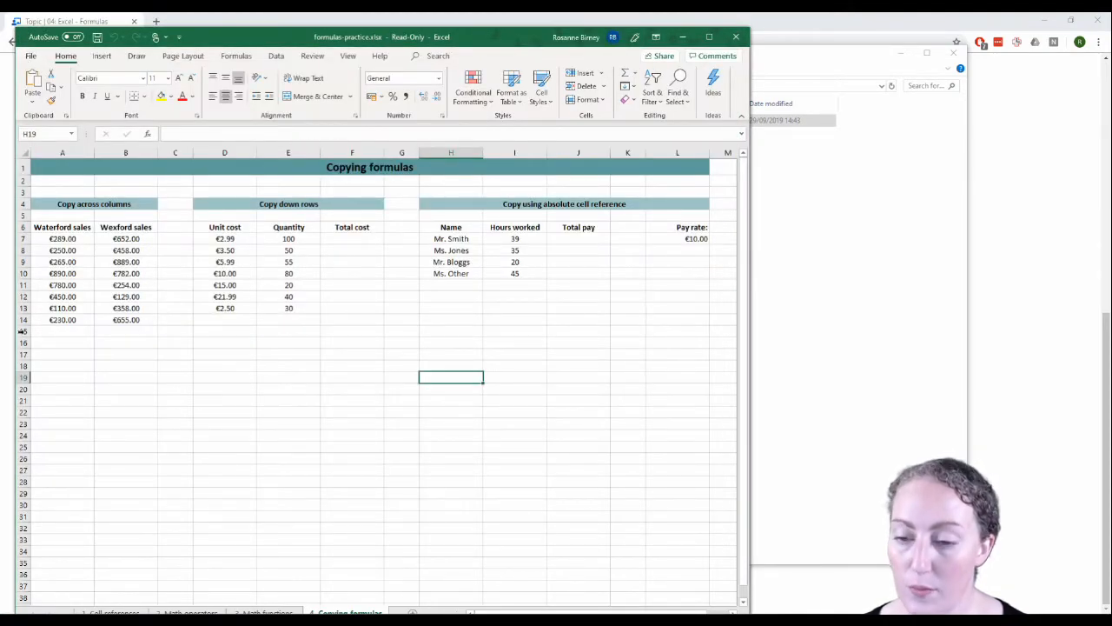
left_click_drag(304, 43, 297, 28)
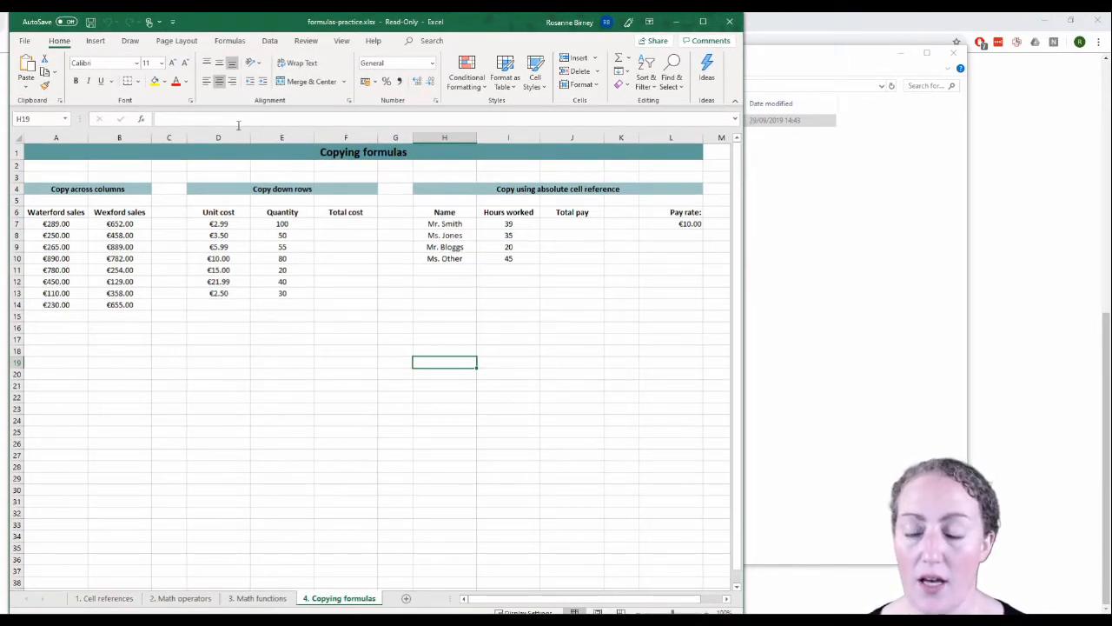
Step: Save the workbook as Formulas-practice in the S1 > Intro to HI folder of the Waterford Institute of Technology OneDrive
left_click(25, 41)
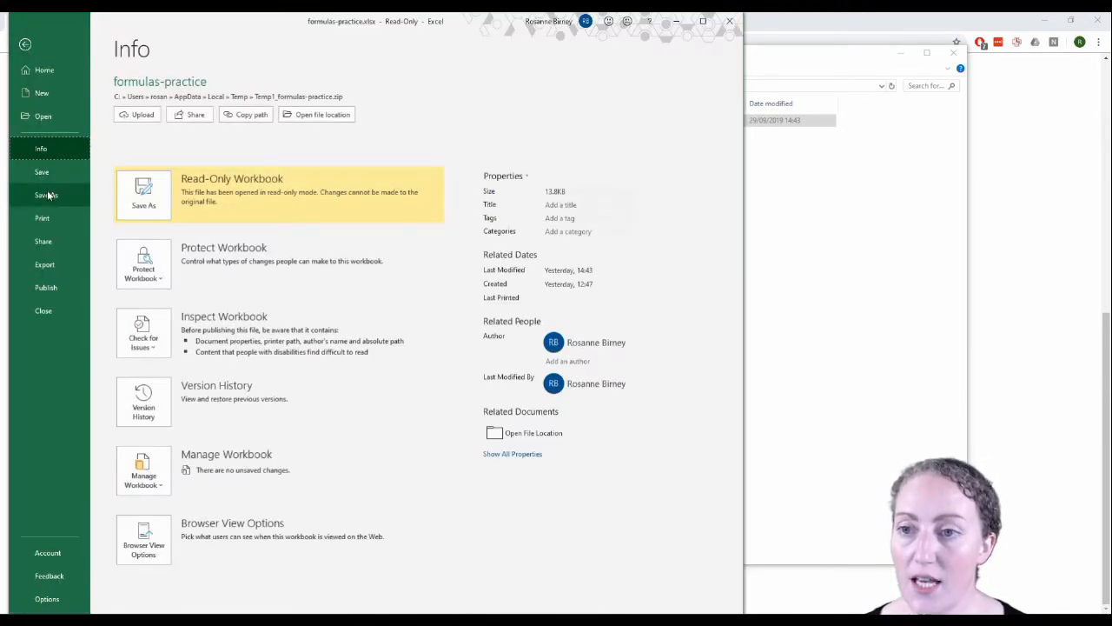
left_click(47, 196)
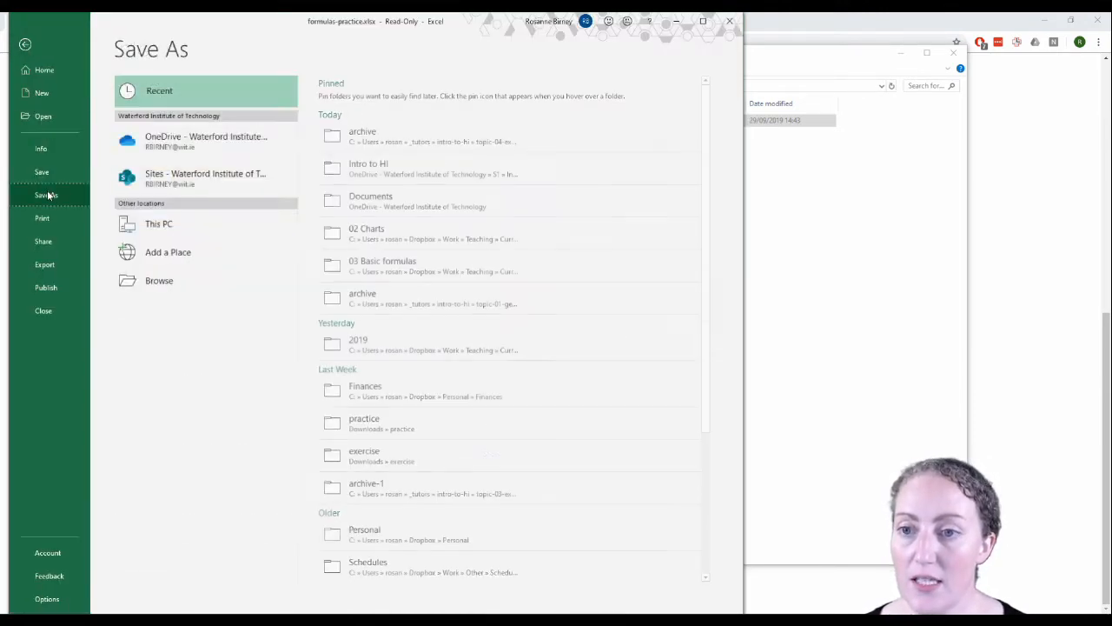
left_click(193, 136)
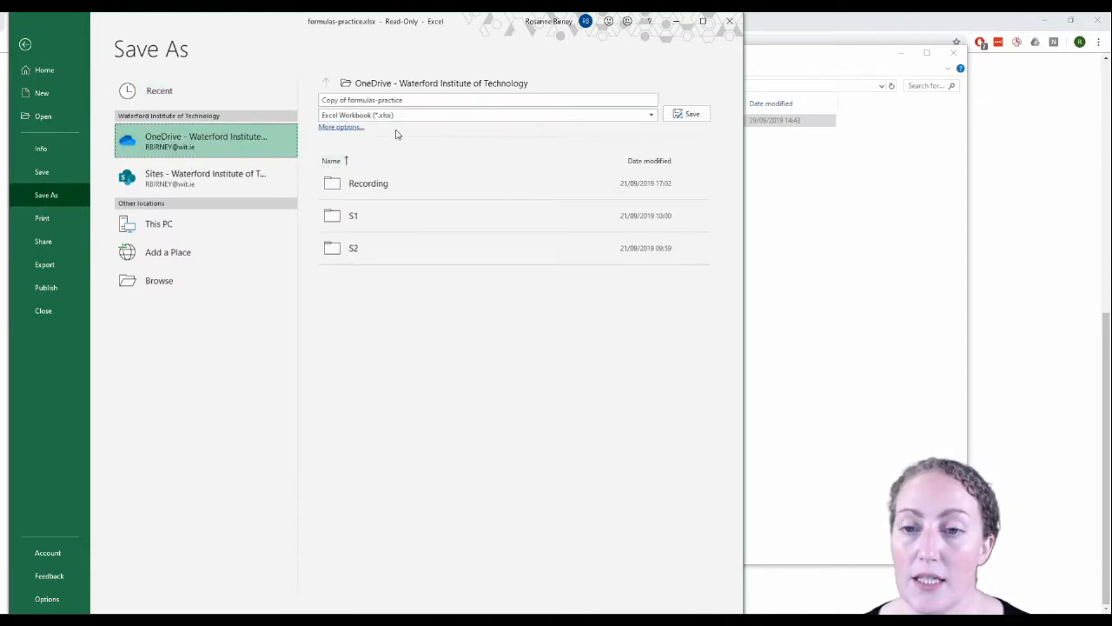
left_click(338, 218)
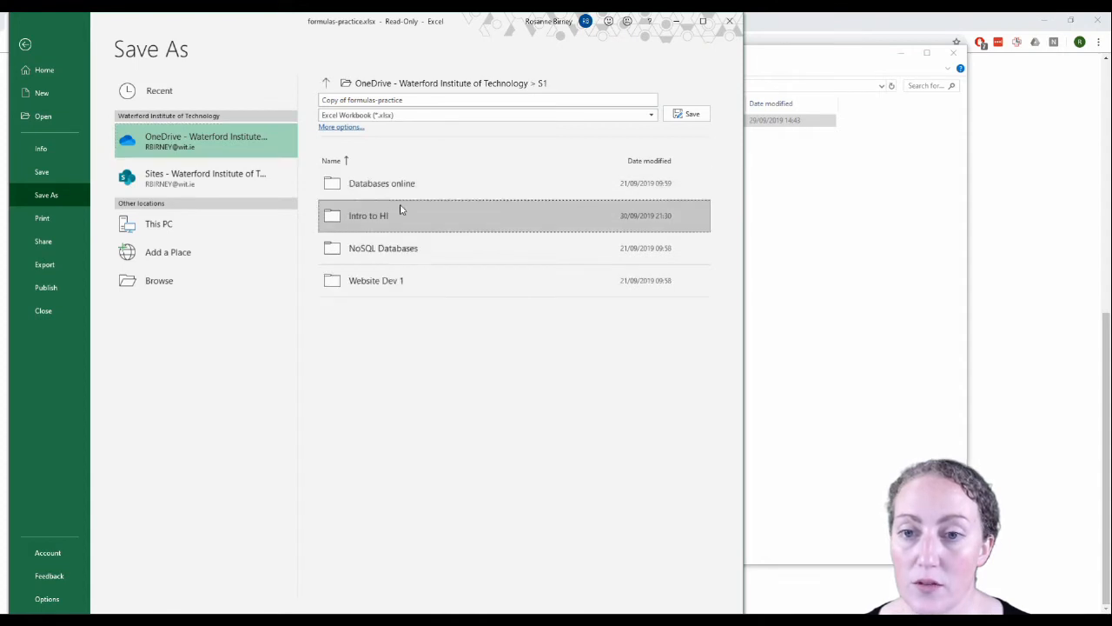
left_click(388, 223)
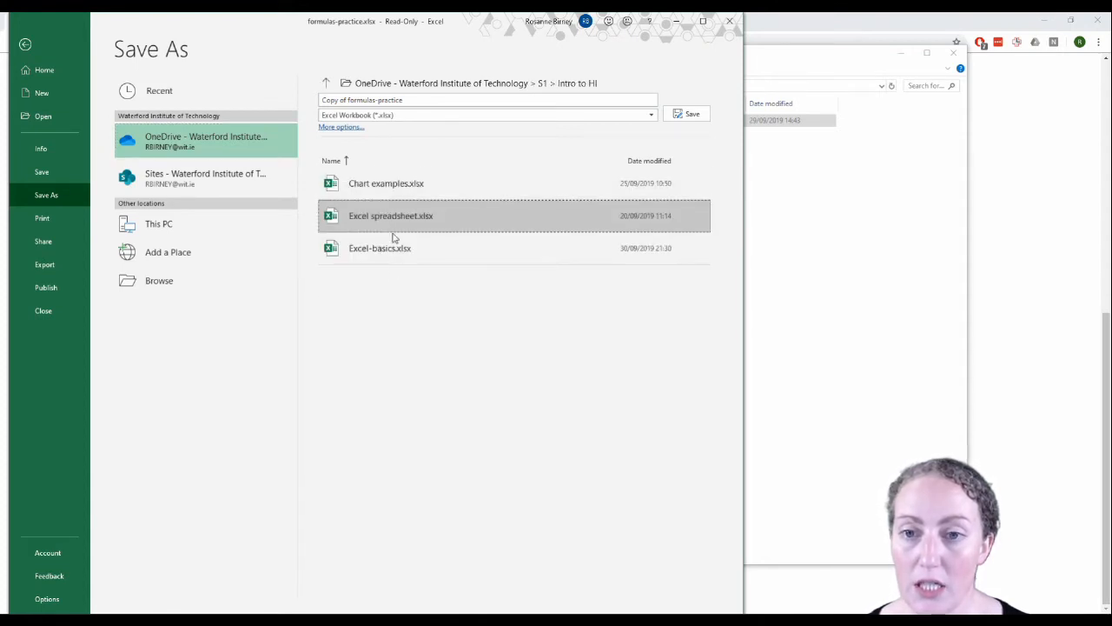
left_click(350, 99)
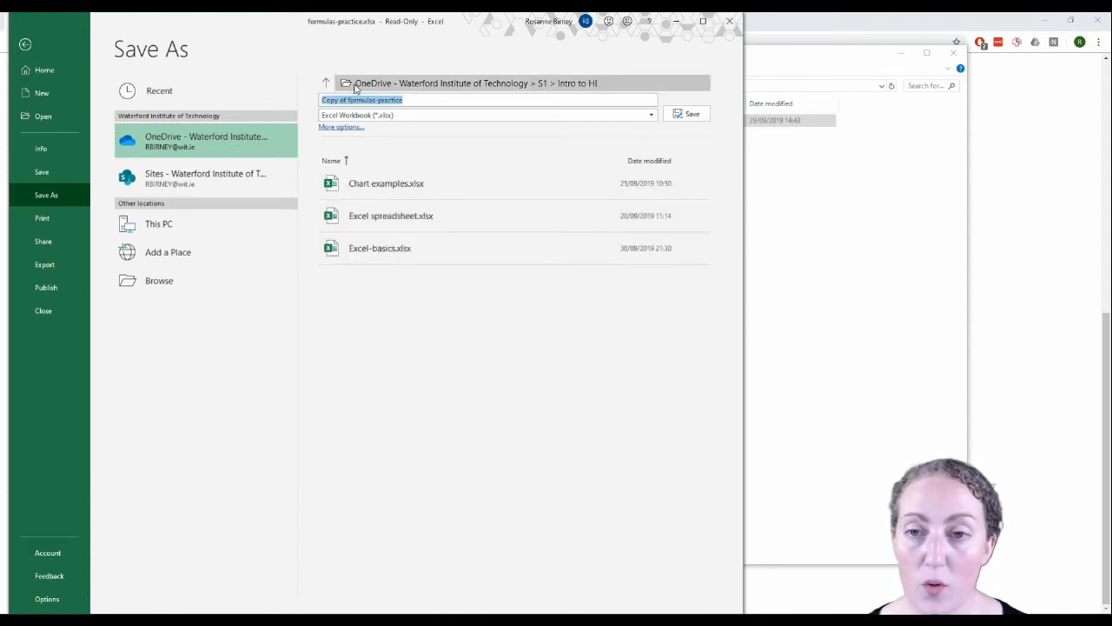
left_click(348, 100)
left_click_drag(350, 100, 296, 101)
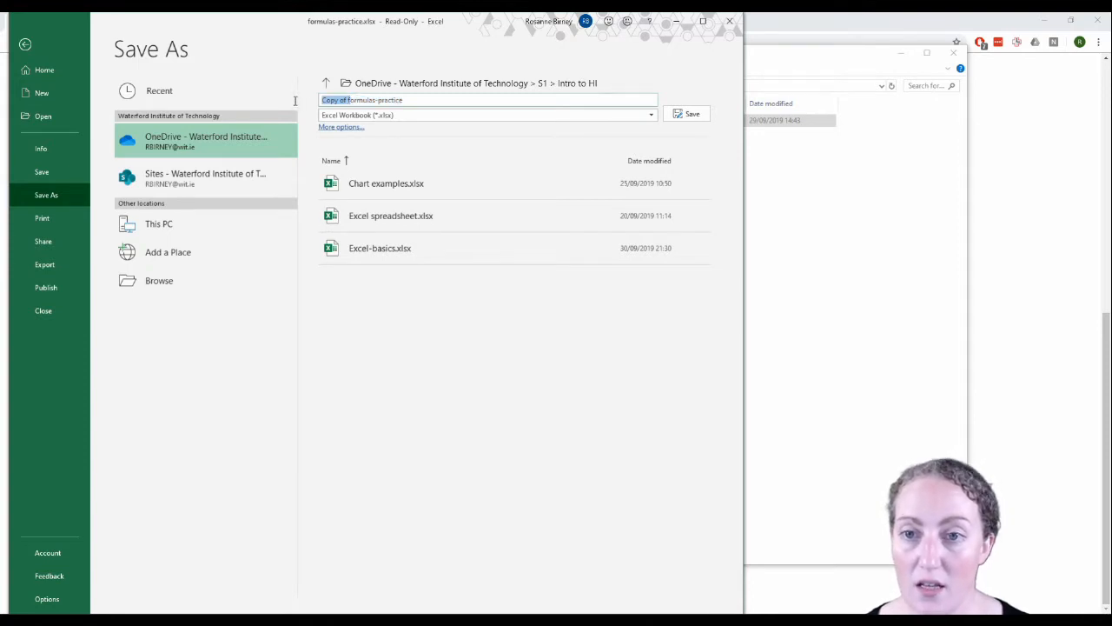
key("BackSpace")
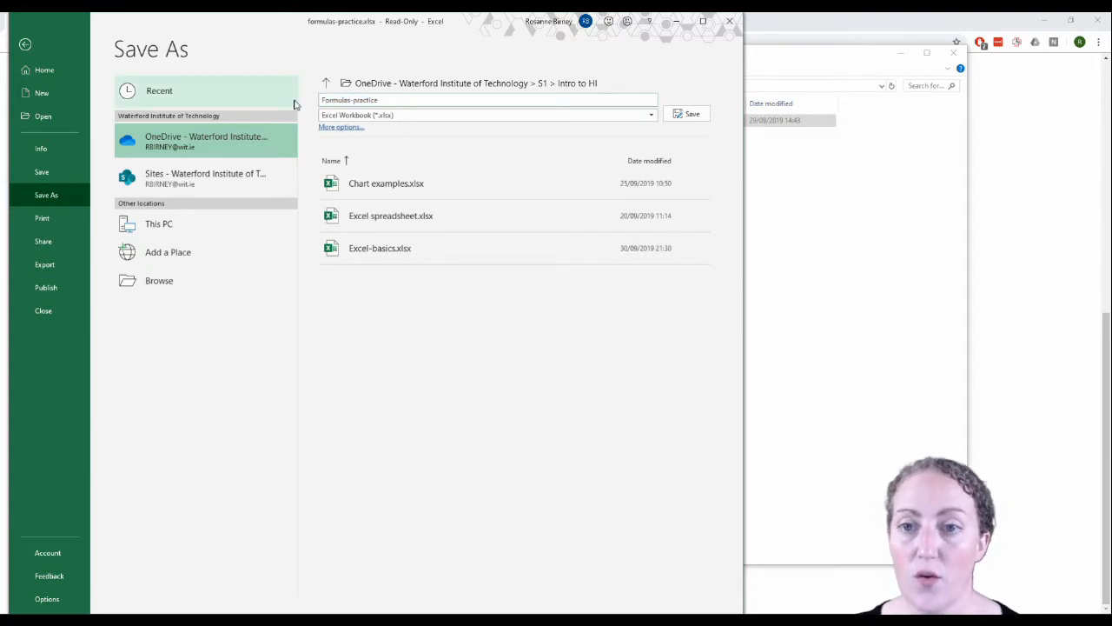
left_click(688, 115)
left_click(687, 116)
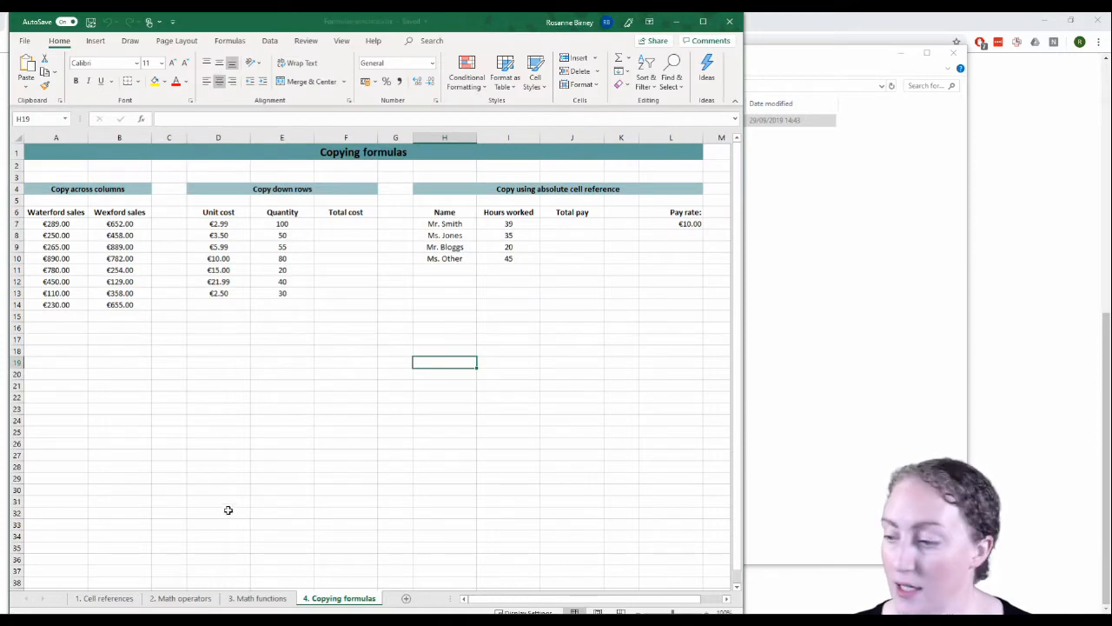
Step: Show the 1. Cell references sheet and bring up the Excel: Formulas presentation beside the workbook
left_click(102, 598)
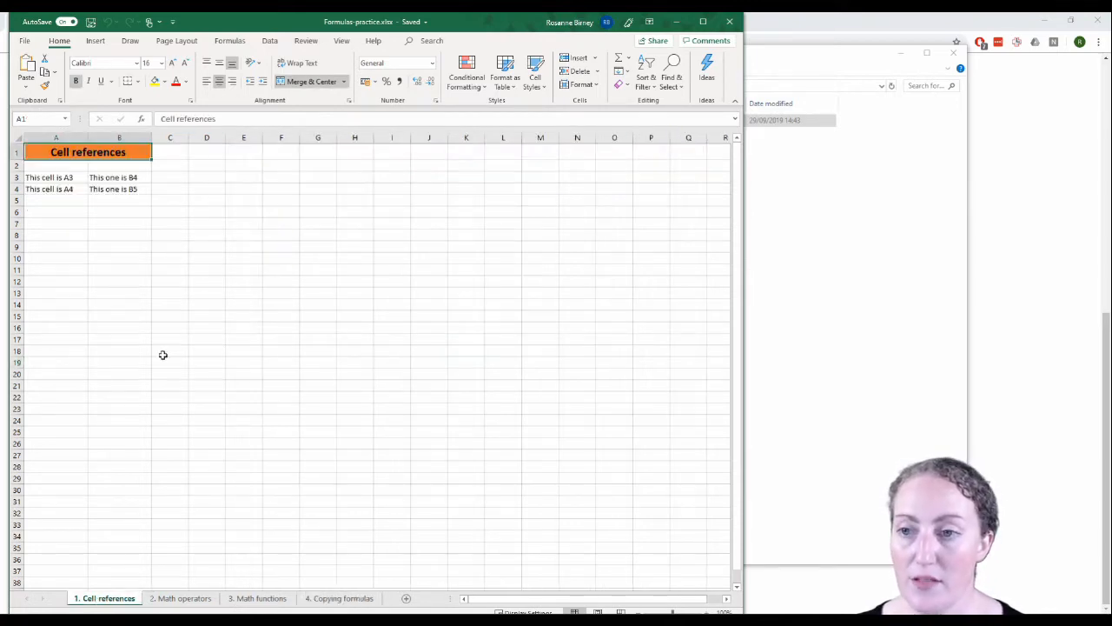
left_click_drag(219, 19, 212, 21)
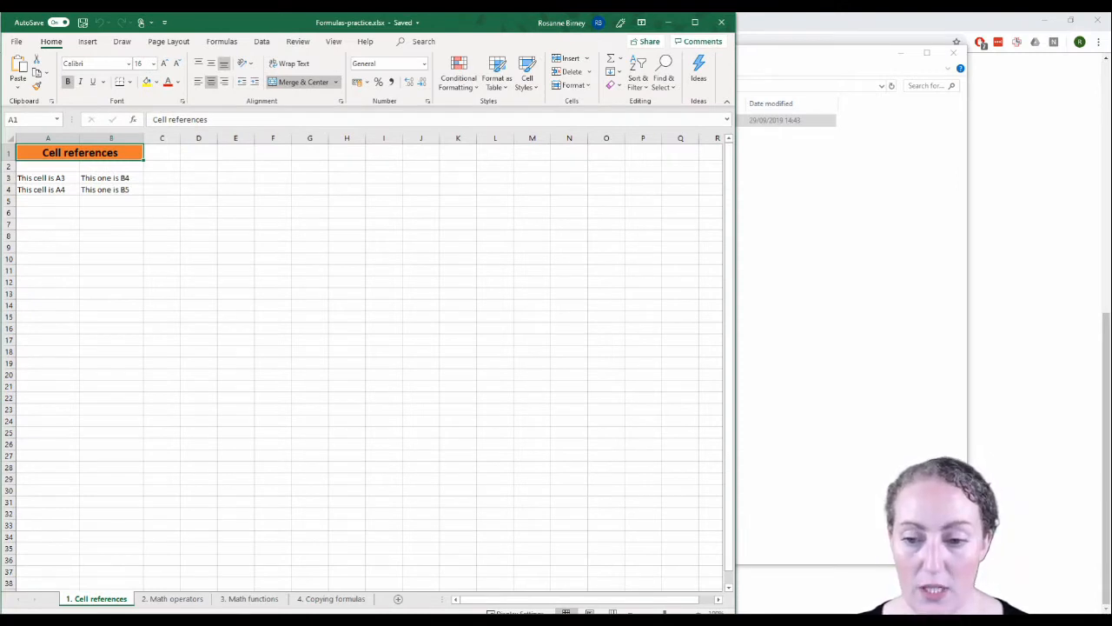
left_click(242, 619)
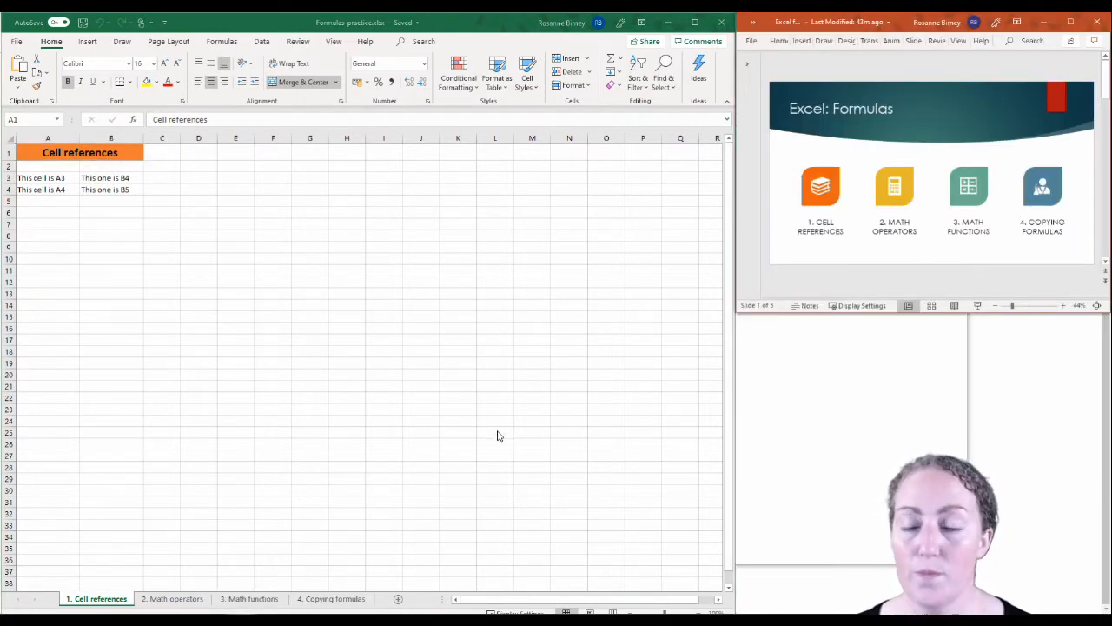
Step: Examine how cell references combine column letters and row numbers, using A3, column A, row 1, A1, A4, A5 and K2, and briefly magnify the screen
left_click(50, 178)
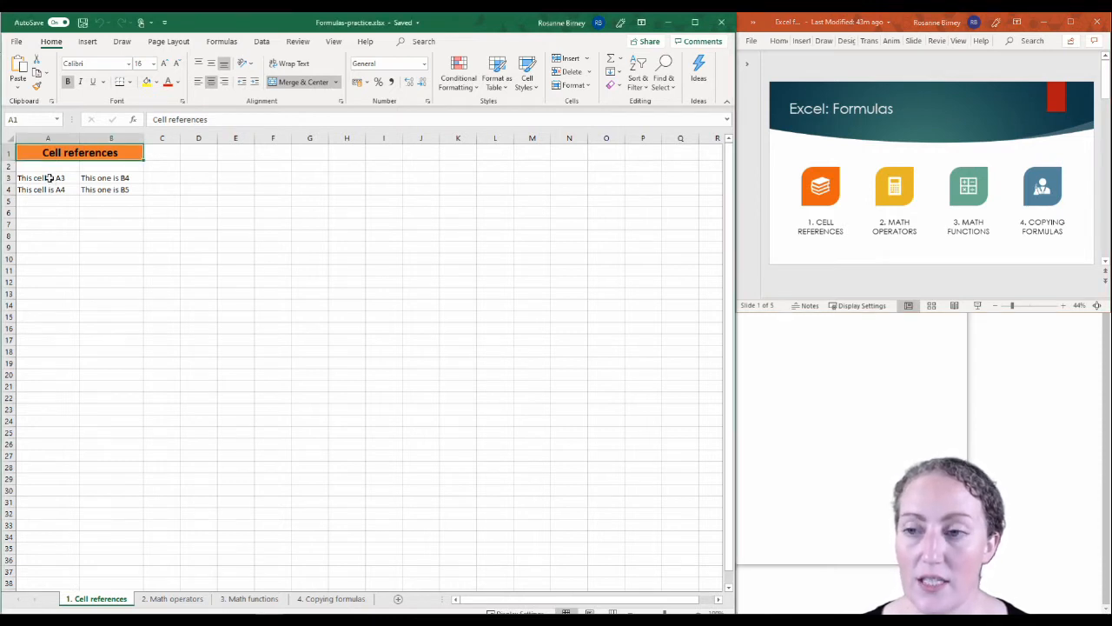
left_click(49, 178)
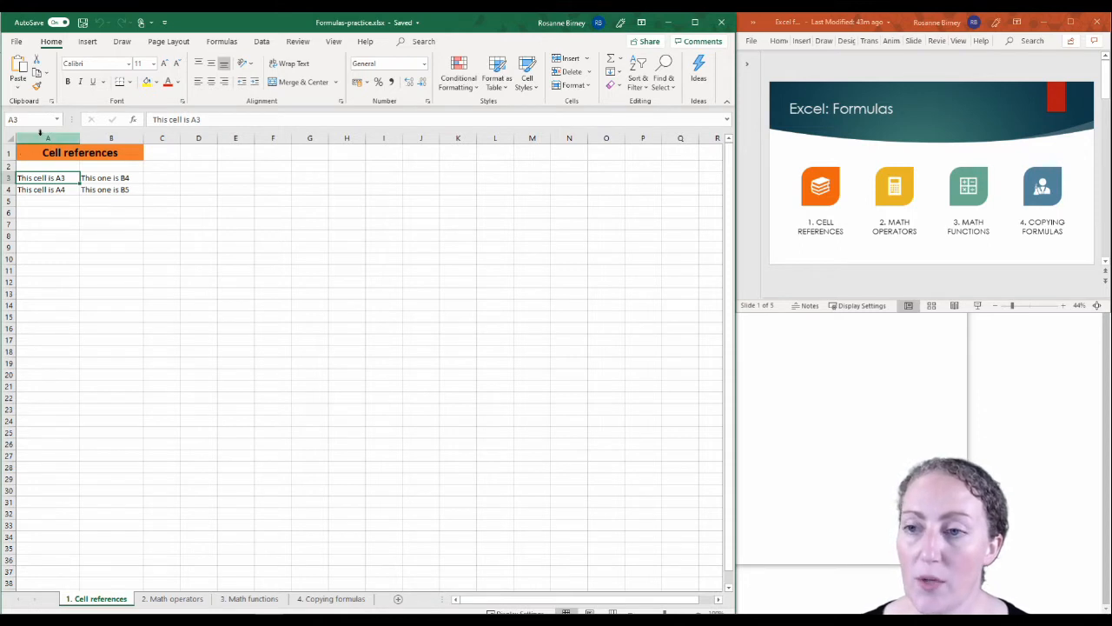
left_click(49, 137)
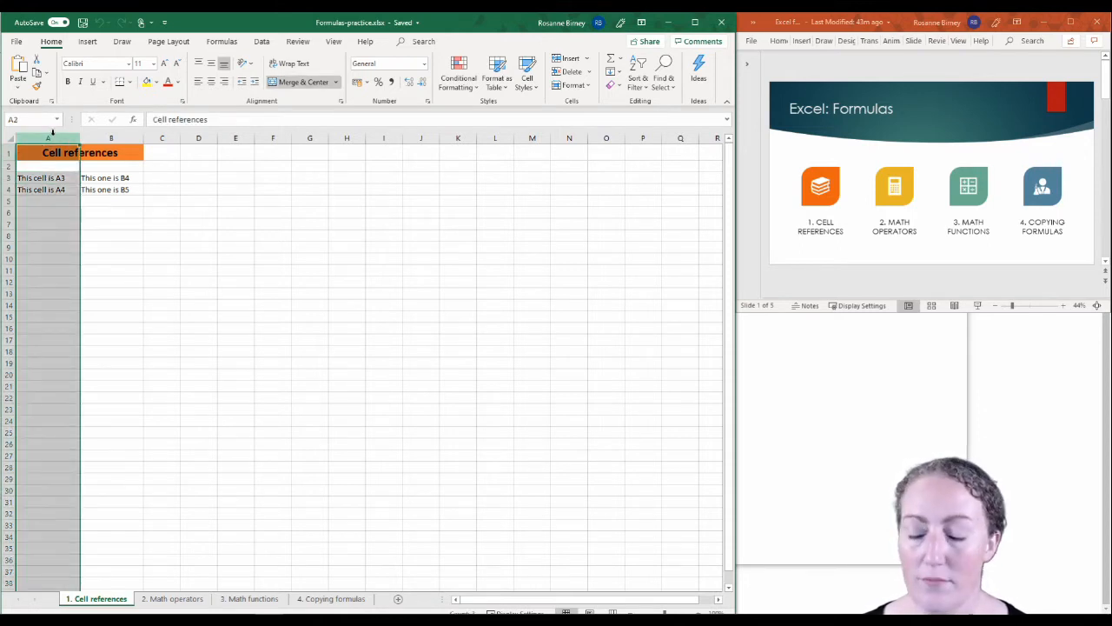
left_click(5, 152)
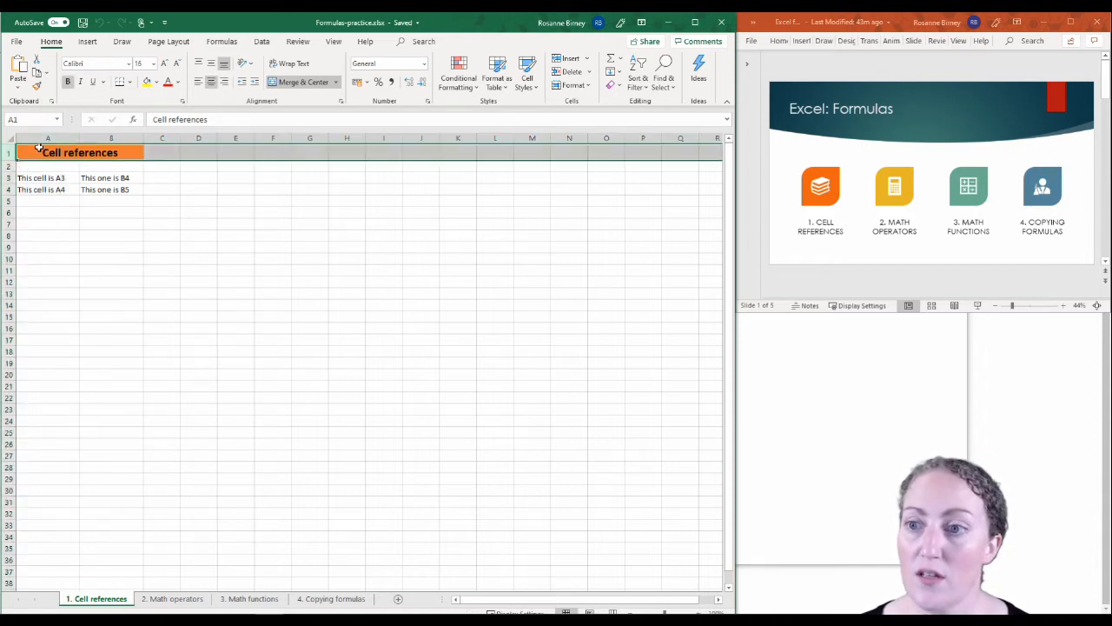
left_click(35, 153)
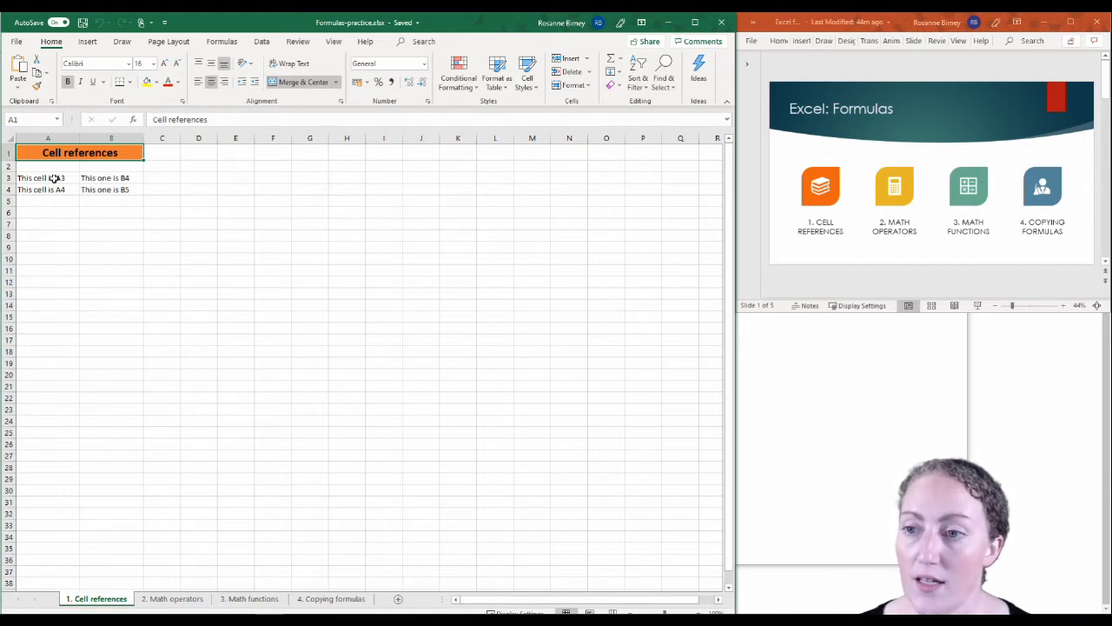
left_click(54, 178)
left_click(51, 190)
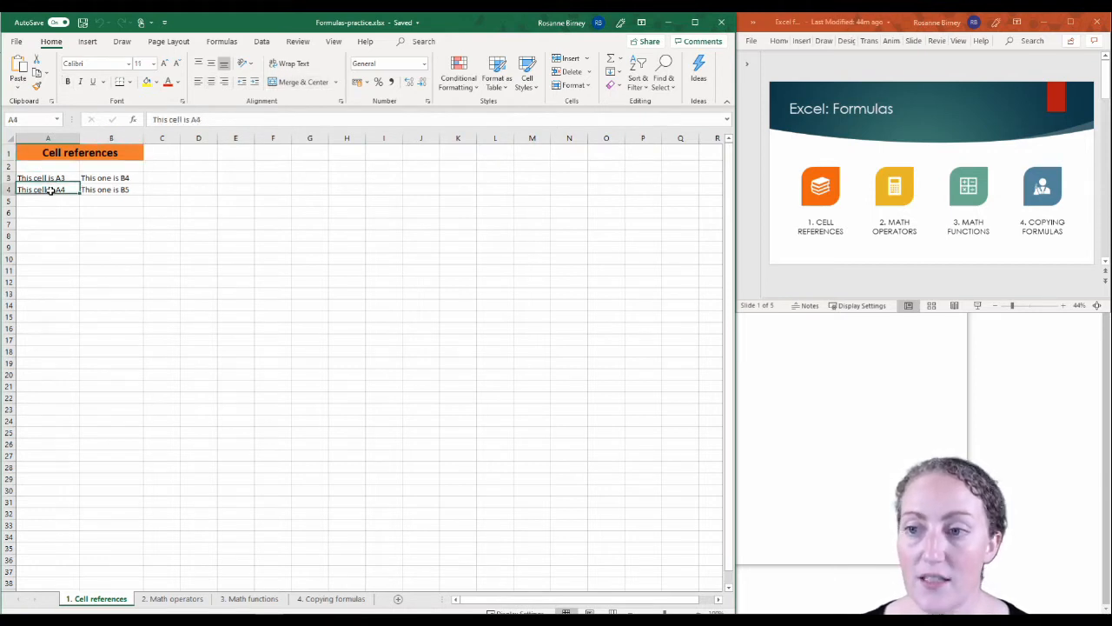
left_click(52, 206)
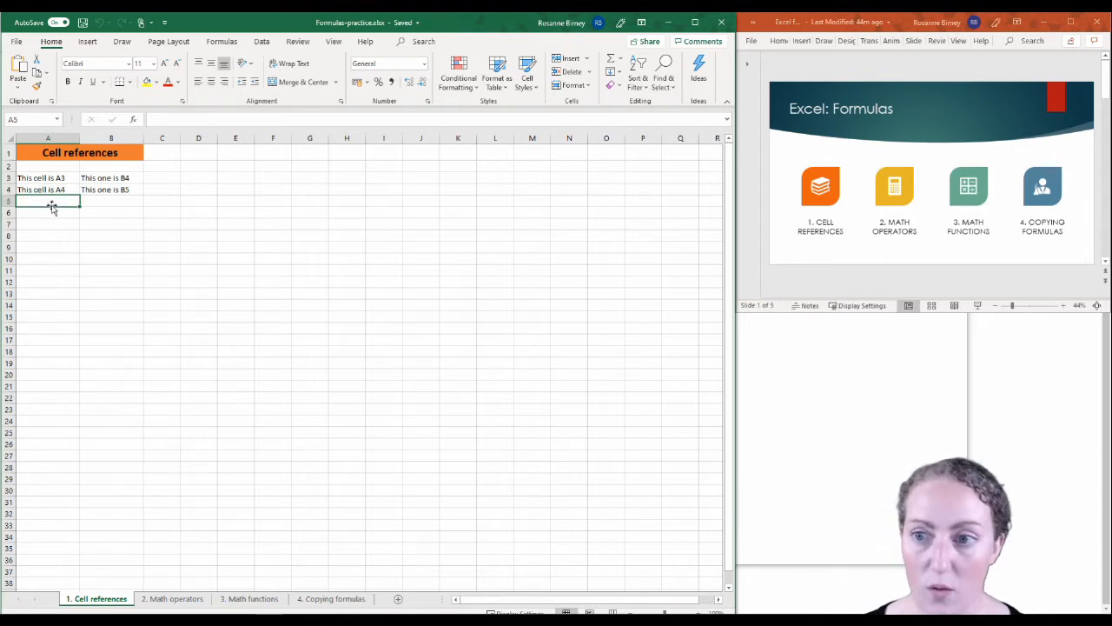
left_click(459, 168)
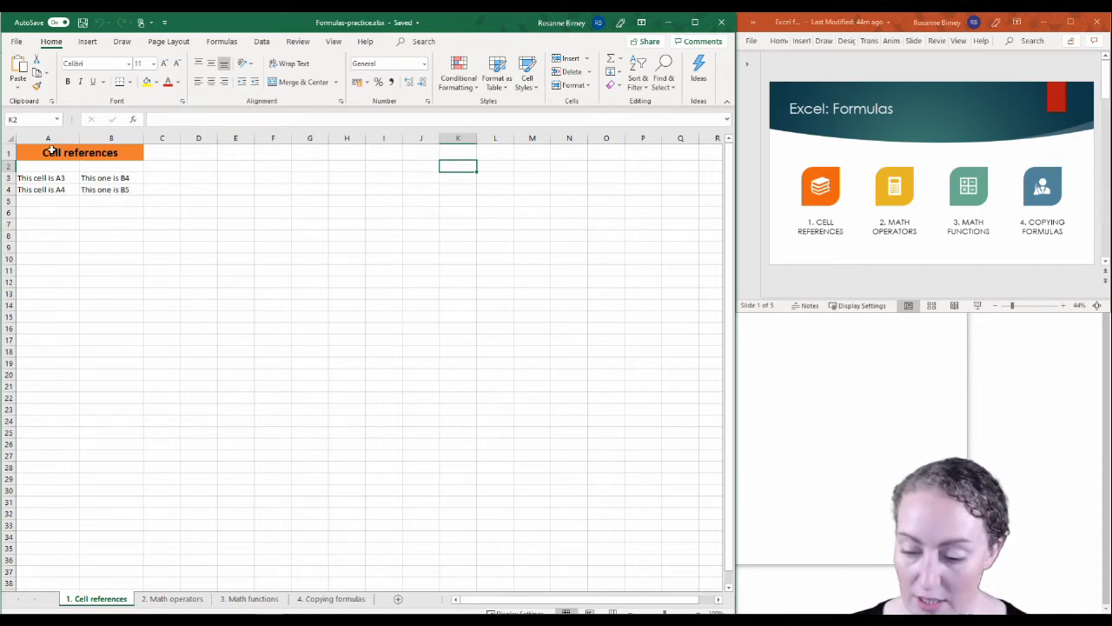
key("super+plus")
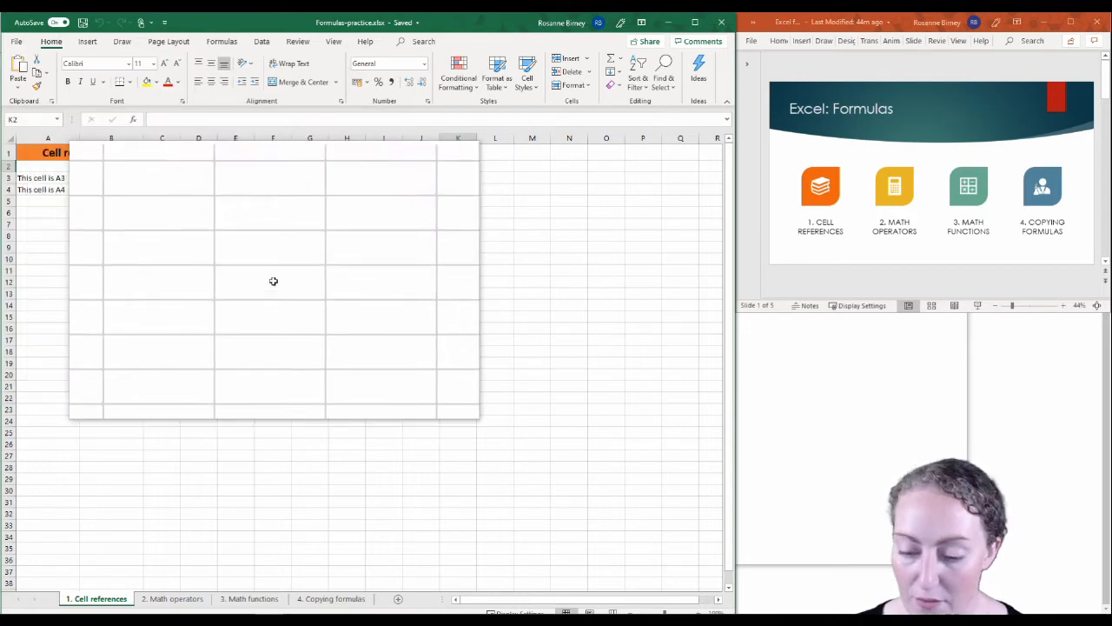
key("super+Escape")
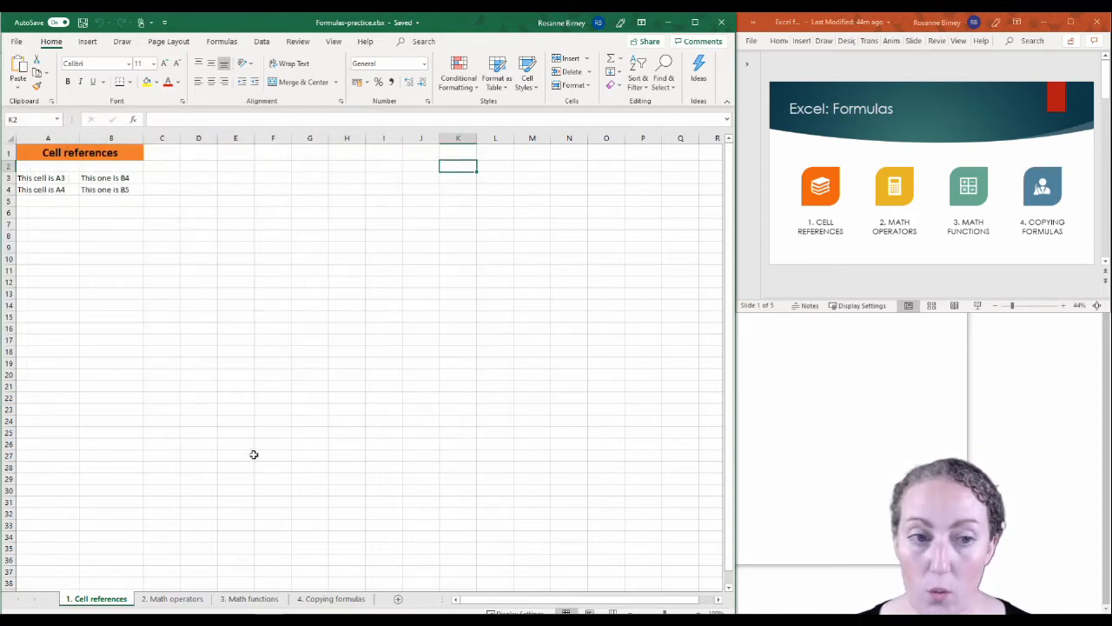
Step: Switch to the PowerPoint presentation and advance it to the 2. Math Operators slide
left_click(856, 285)
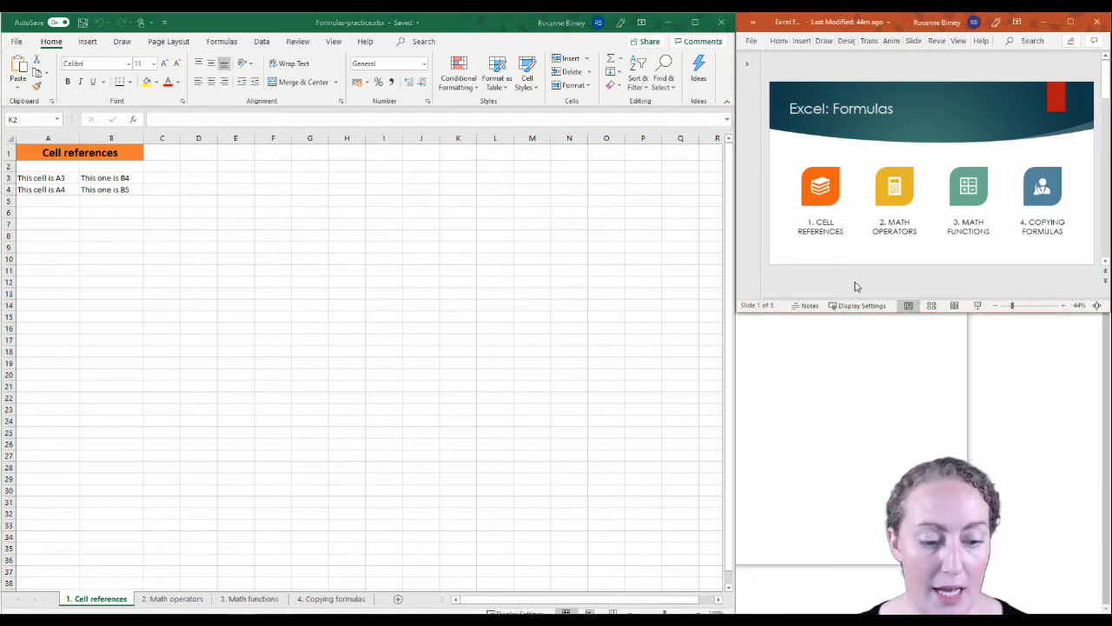
key("Down")
key("Down")
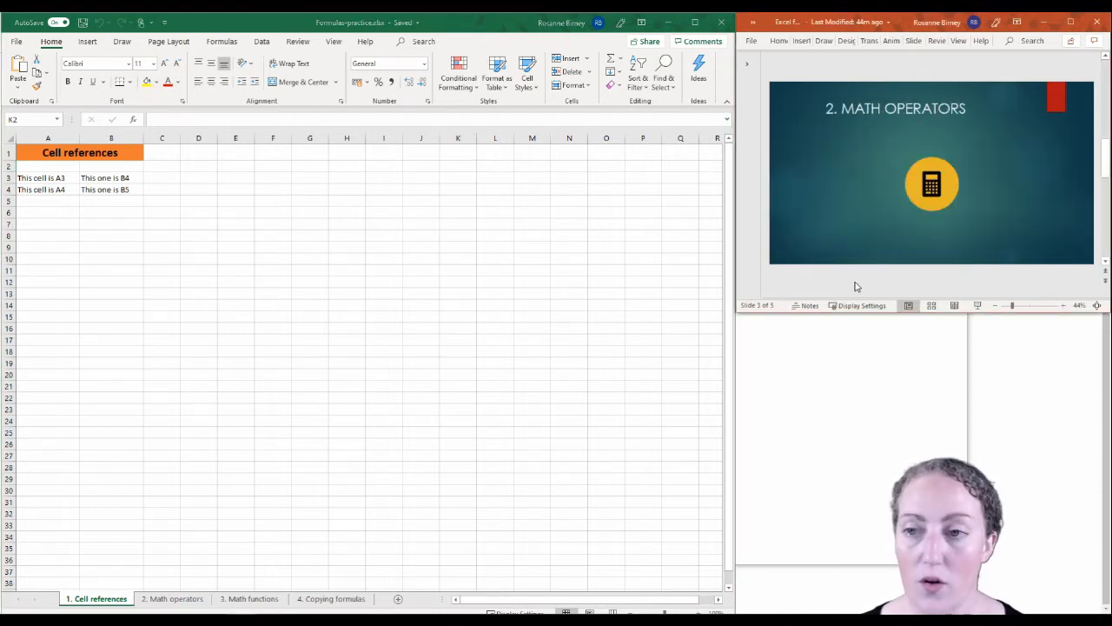
Step: Show the 2. Math operators sheet and select the Addition example's result cell C6
left_click(171, 601)
left_click(172, 601)
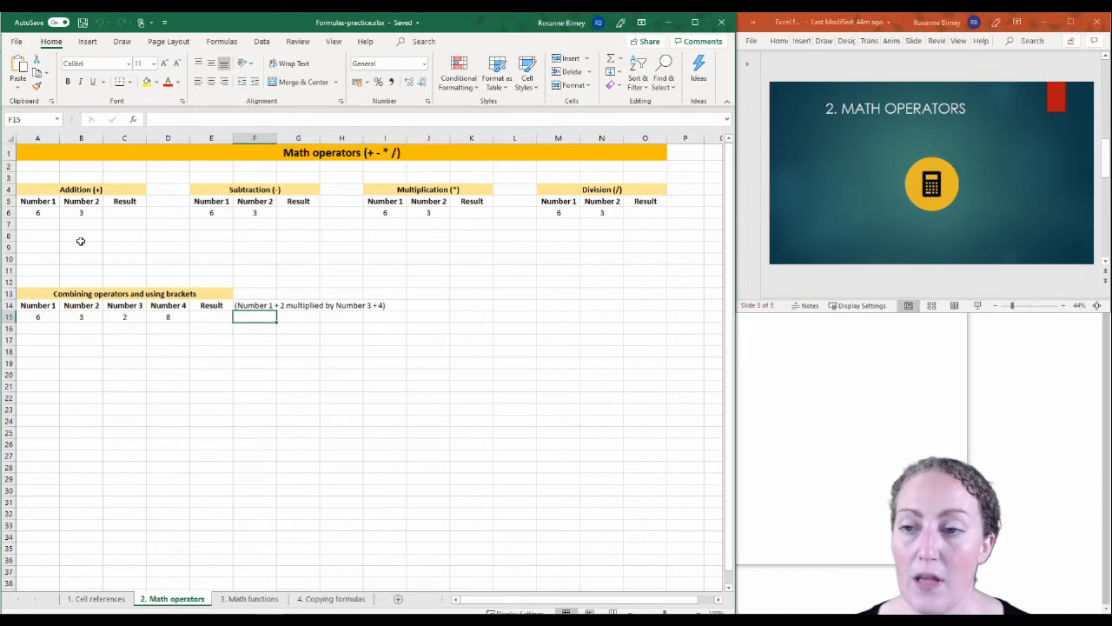
left_click(122, 212)
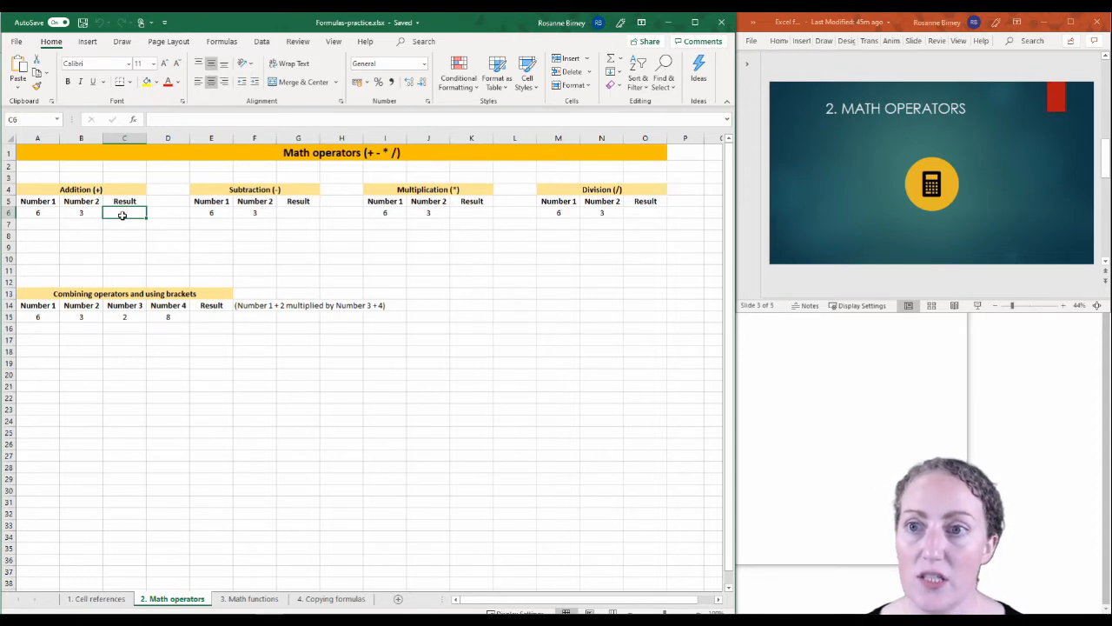
Step: Look through the Financial and Math & Trig function lists in the function library without inserting anything
left_click(223, 41)
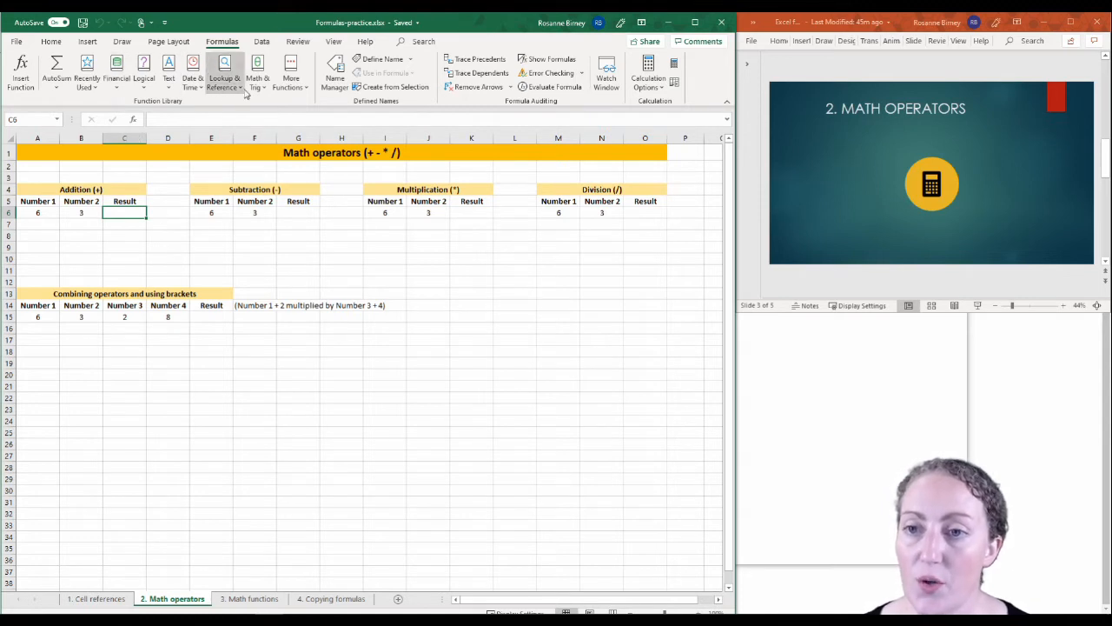
left_click(117, 87)
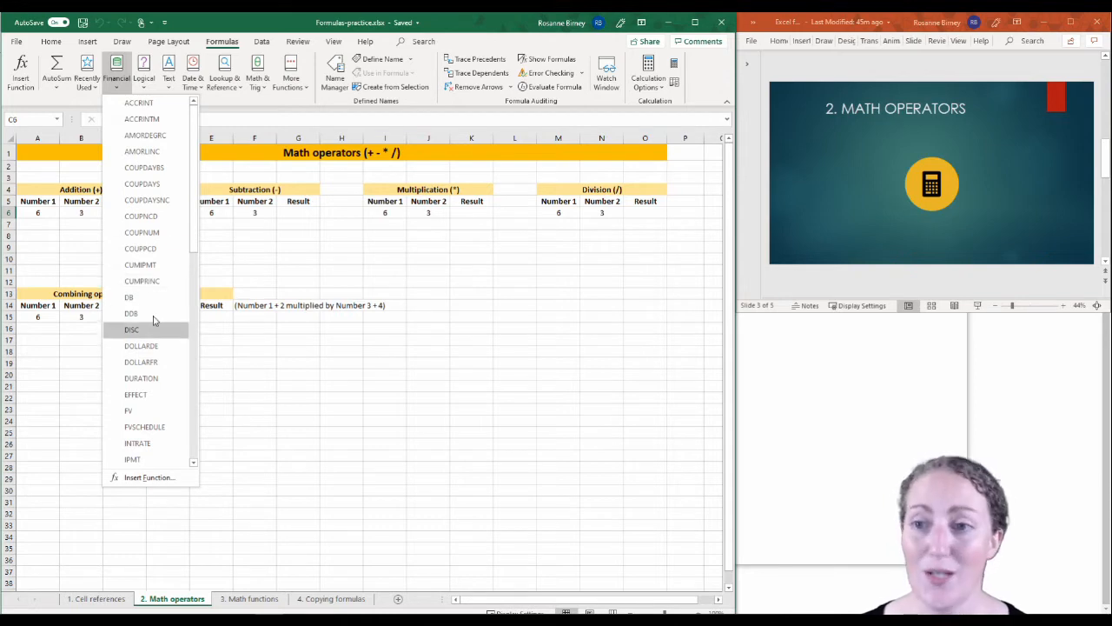
left_click(117, 87)
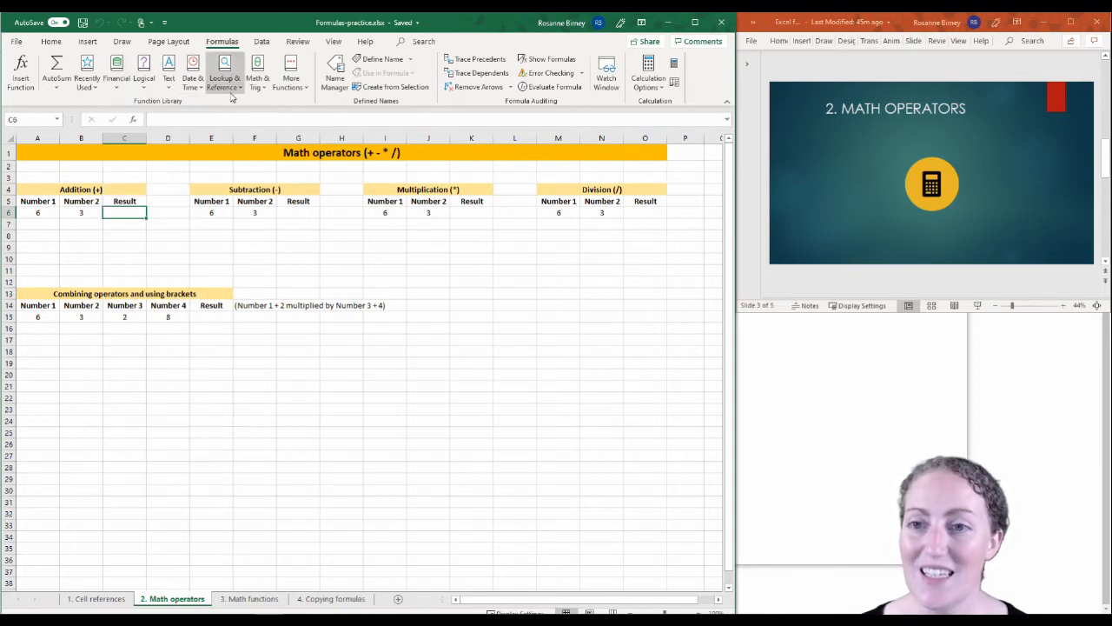
left_click(258, 87)
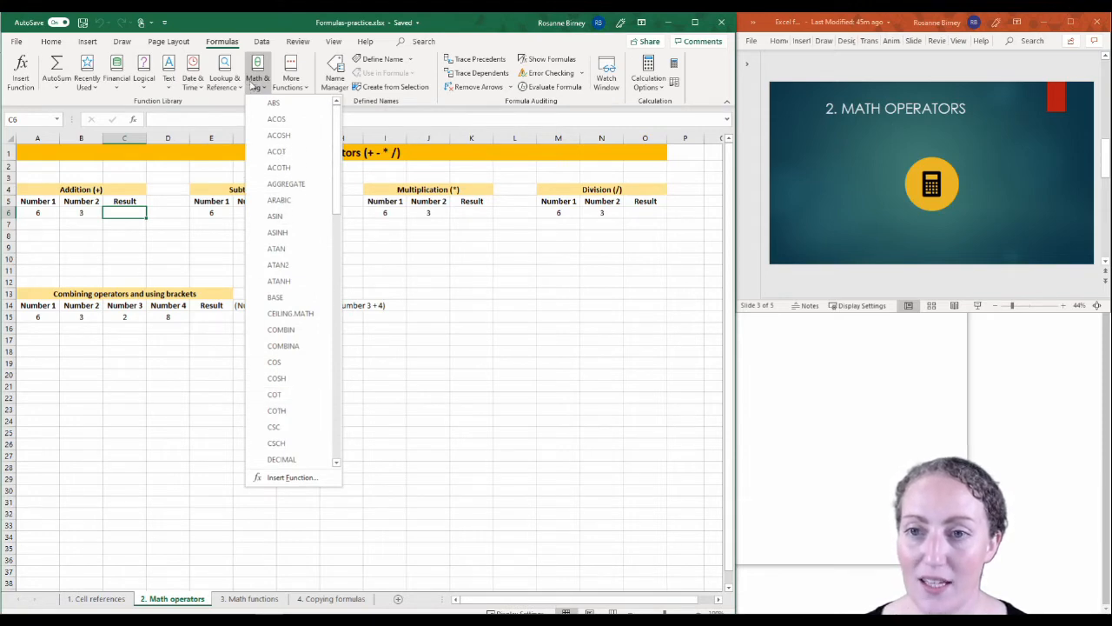
left_click(257, 87)
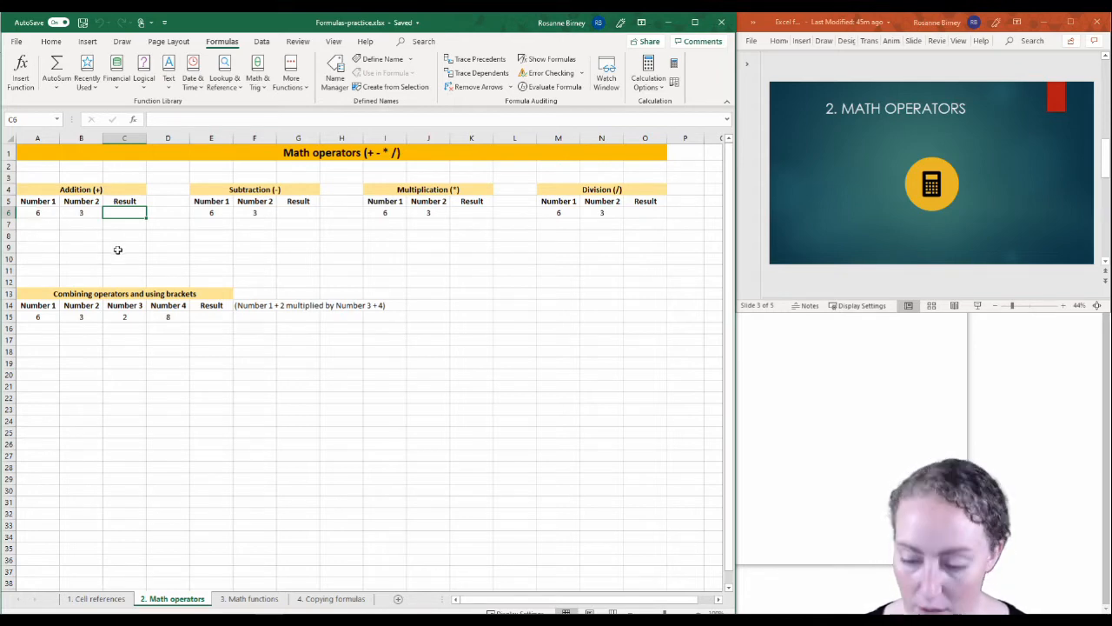
Step: Examine the Addition example at a larger zoom, checking the numbers in A6 and B6 and the result cell C6
scroll(112, 243, "up", 4, "ctrl")
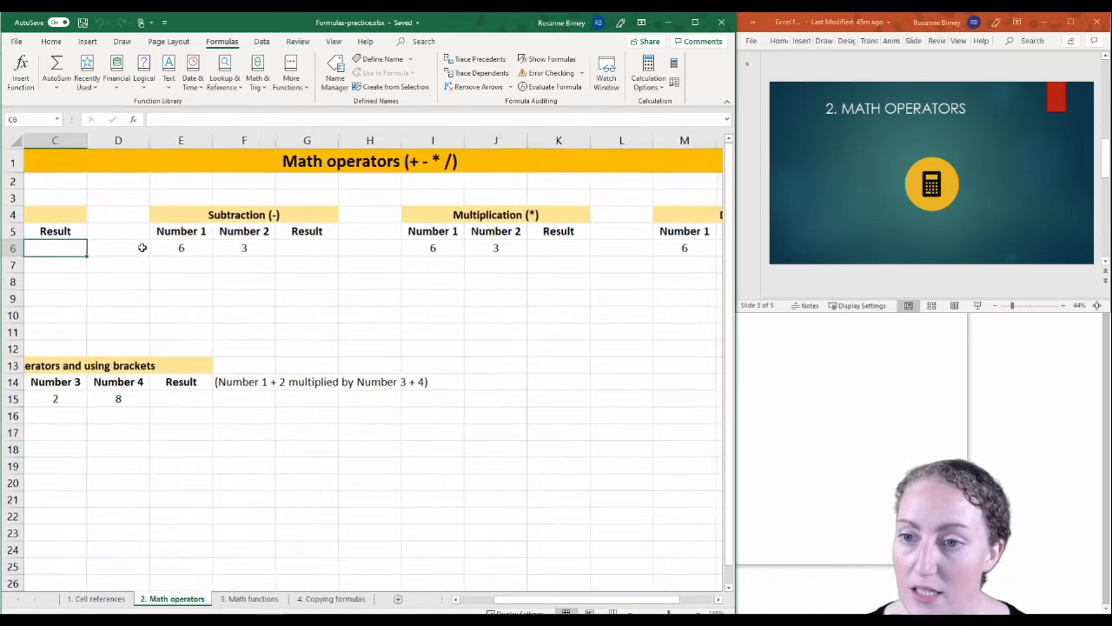
scroll(217, 285, "up", 1, "ctrl")
left_click_drag(546, 601, 329, 589)
scroll(221, 348, "up", 1, "ctrl")
scroll(234, 339, "up", 1, "ctrl")
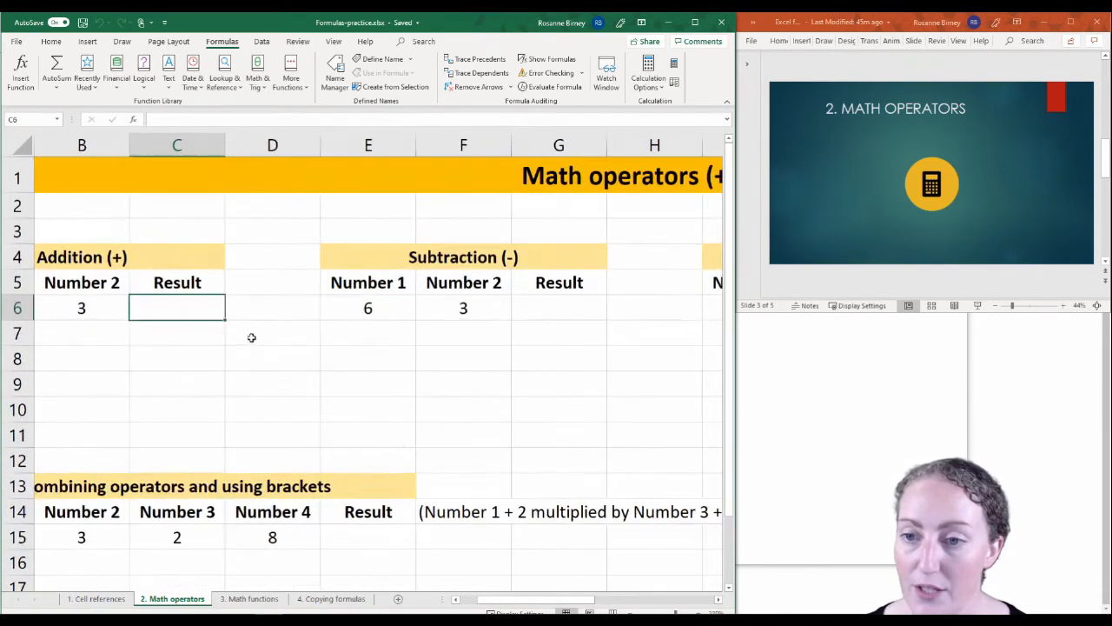
left_click_drag(531, 598, 411, 602)
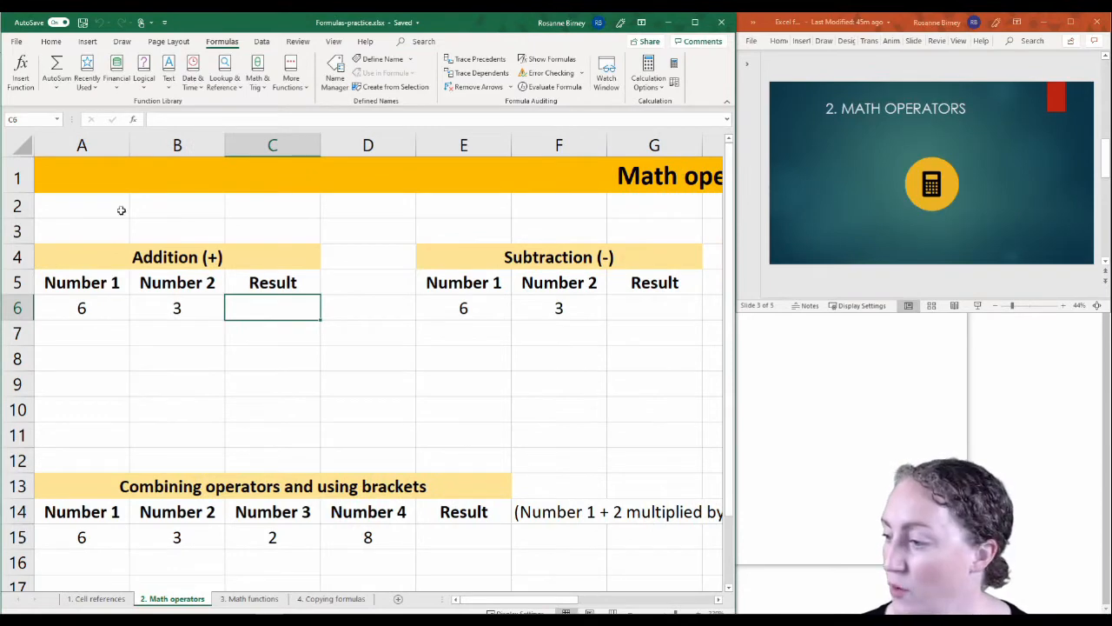
left_click(91, 305)
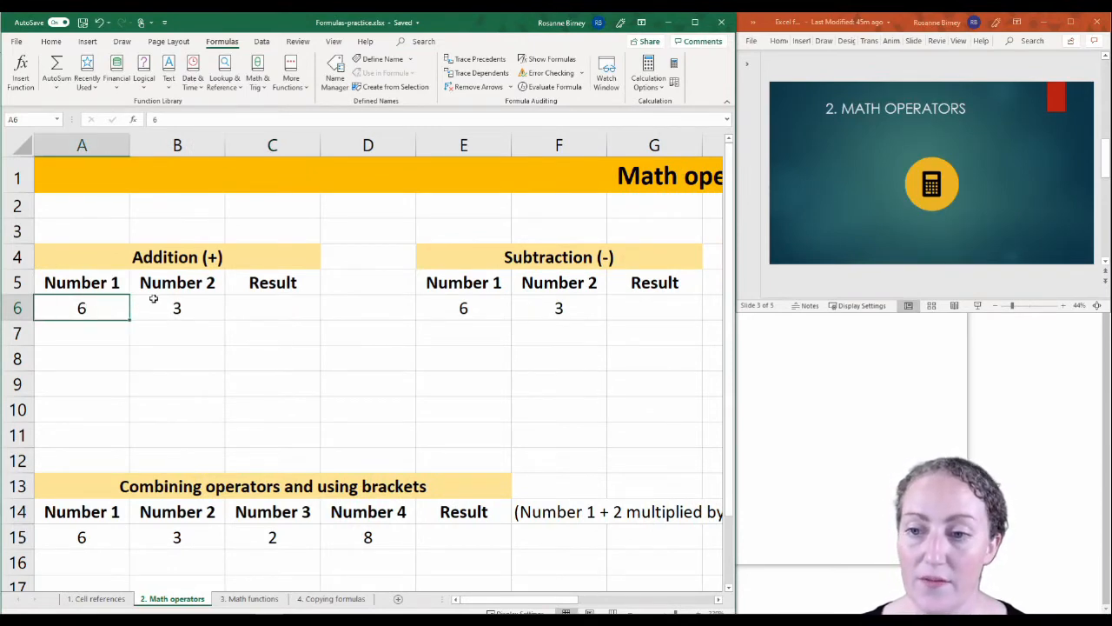
left_click(182, 302)
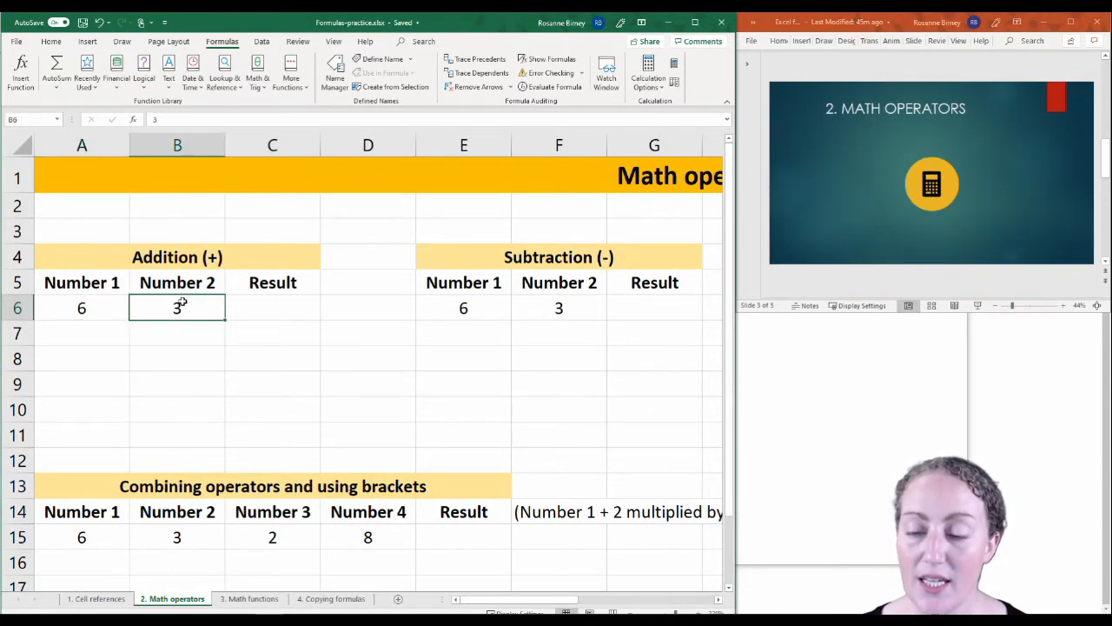
left_click(282, 306)
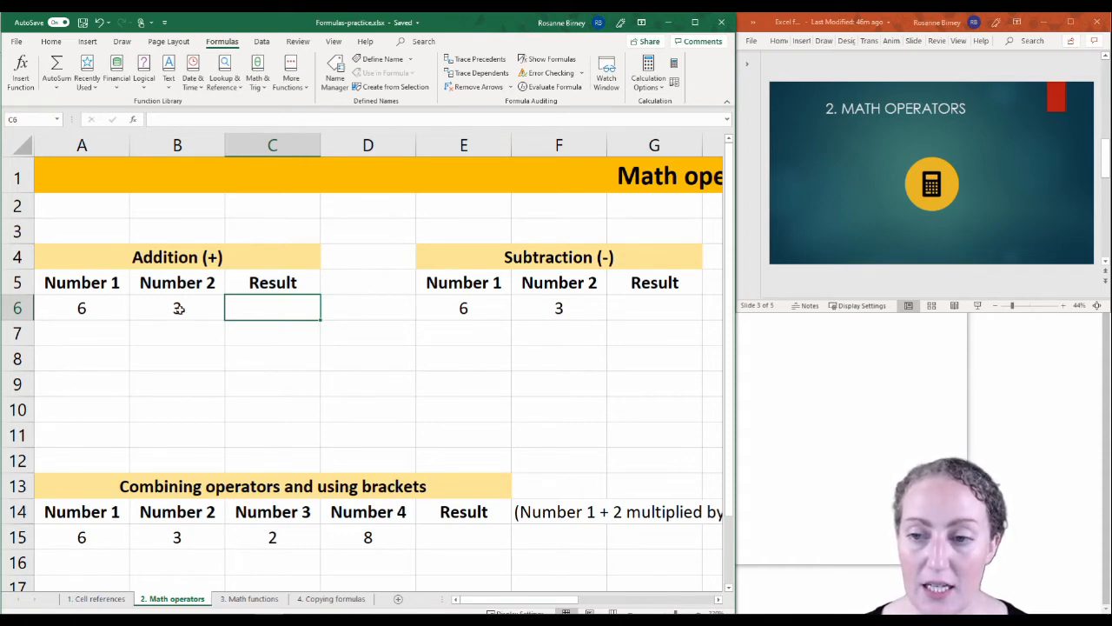
Step: Enter the formula =A6+B6 in C6 to add the Addition example's two numbers
double_click(269, 305)
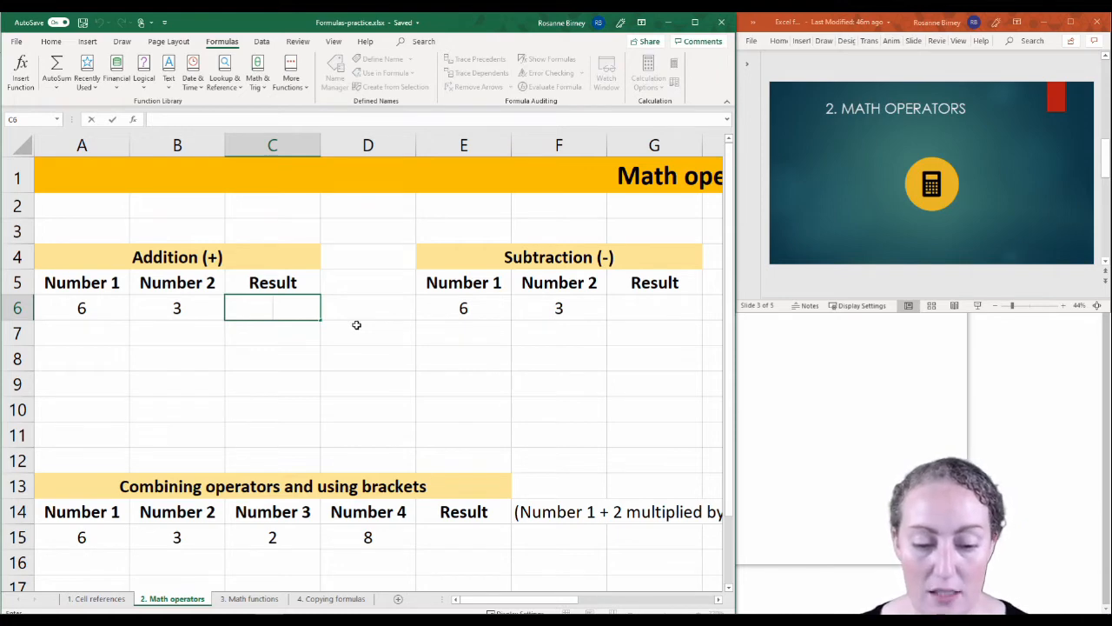
type("=")
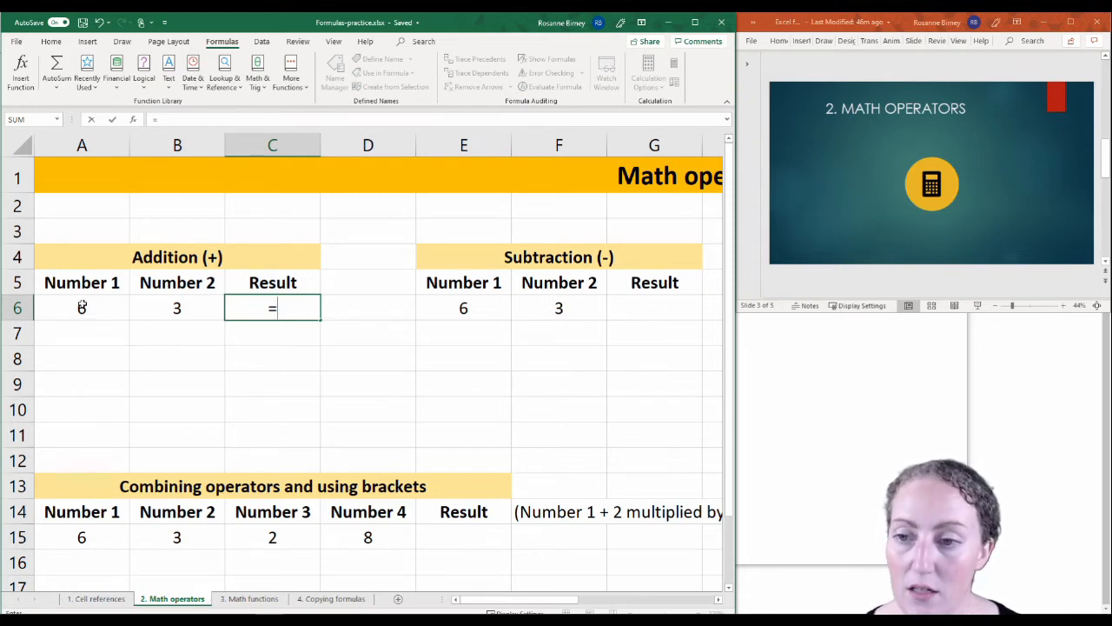
left_click(81, 306)
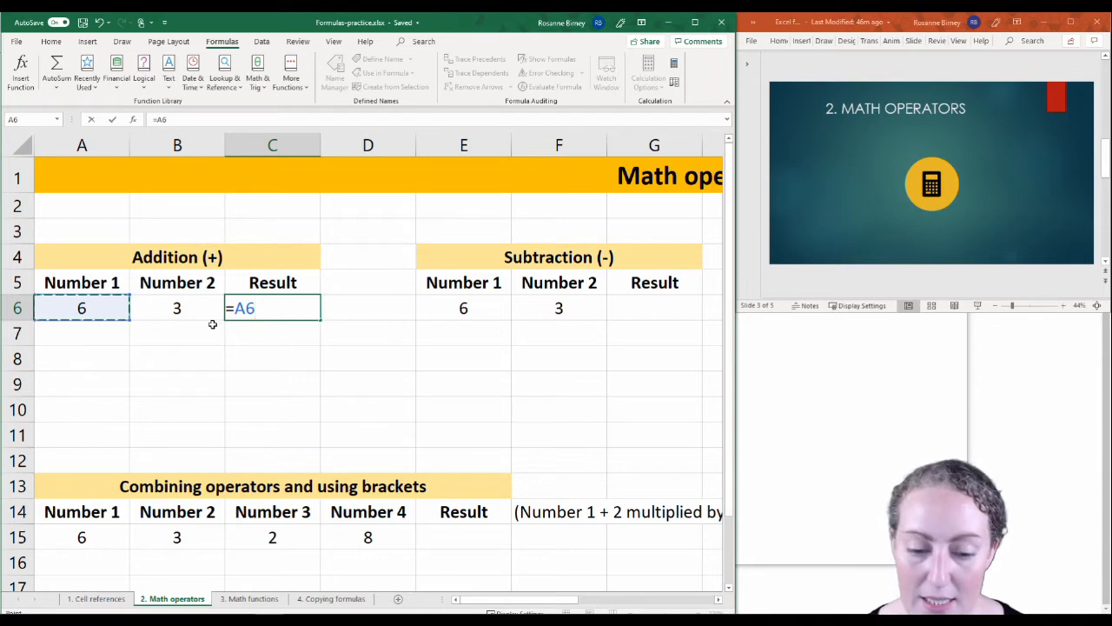
type("+")
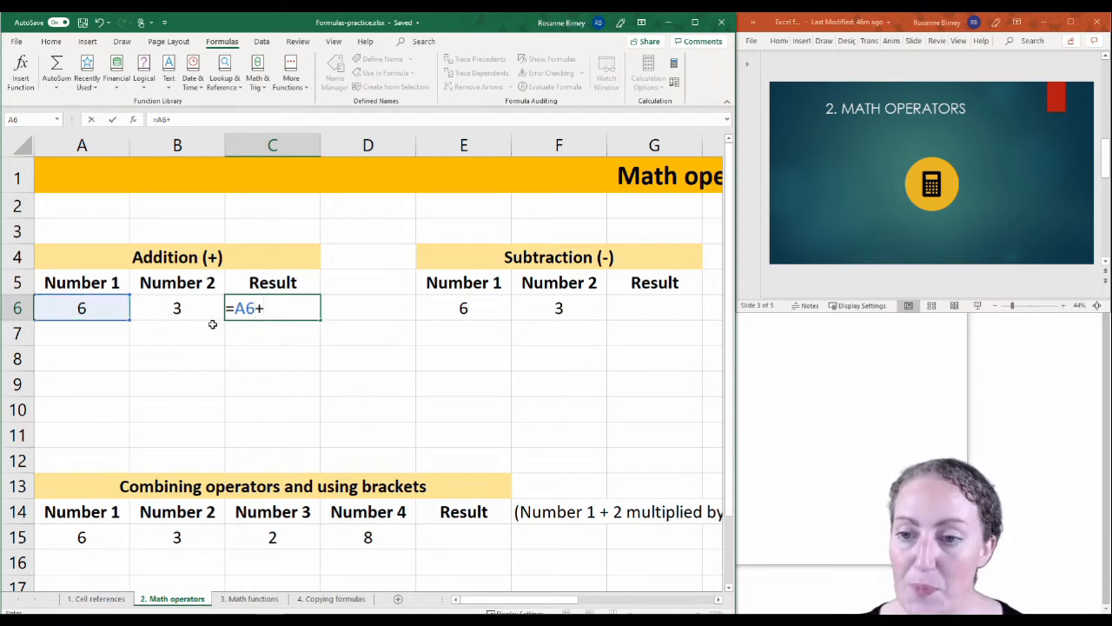
left_click(178, 308)
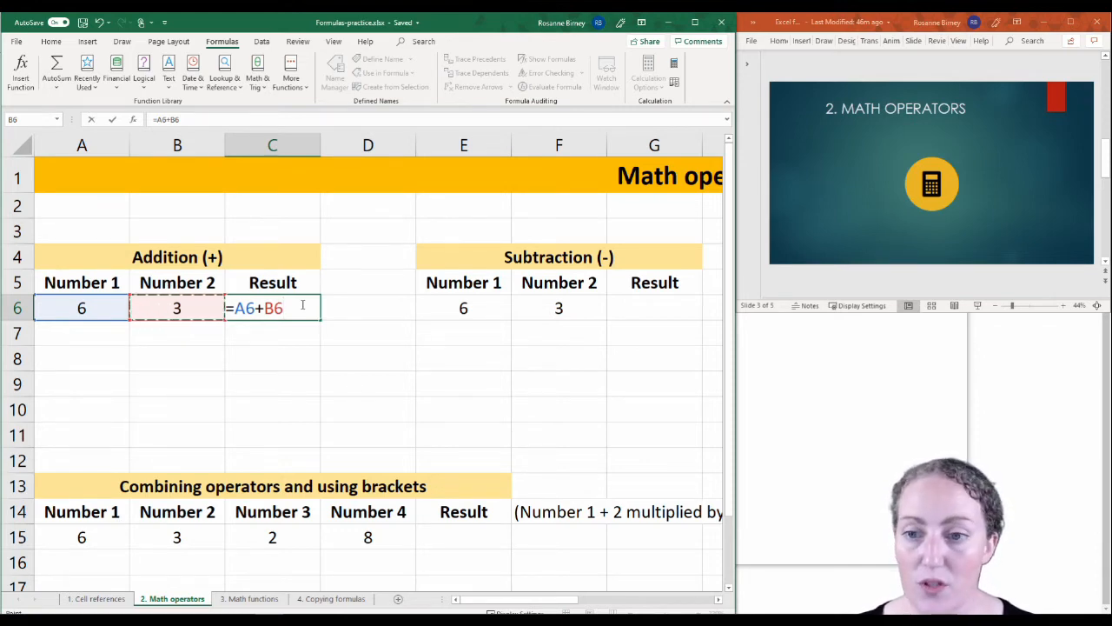
key("Return")
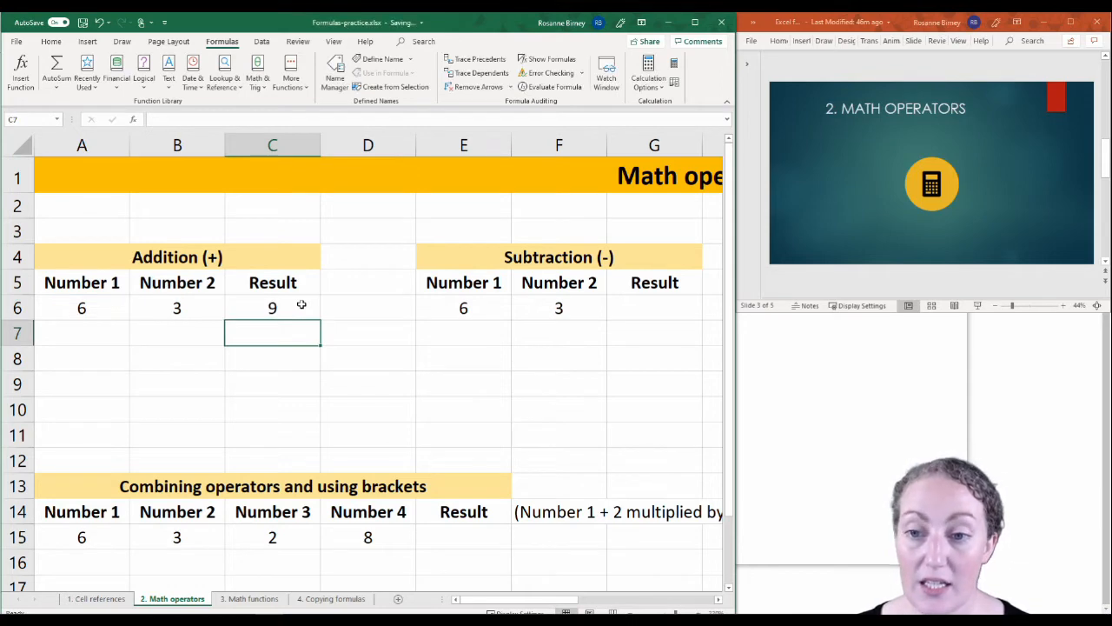
Step: Inspect the formula behind the addition result in C6, leaving it as it is
left_click(285, 309)
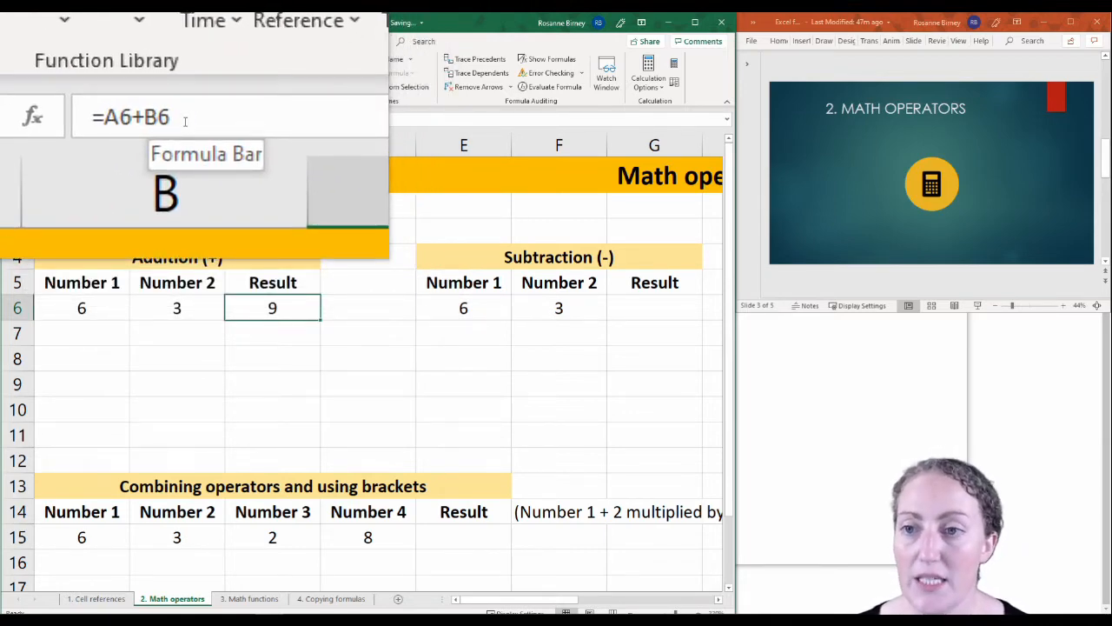
left_click(185, 122)
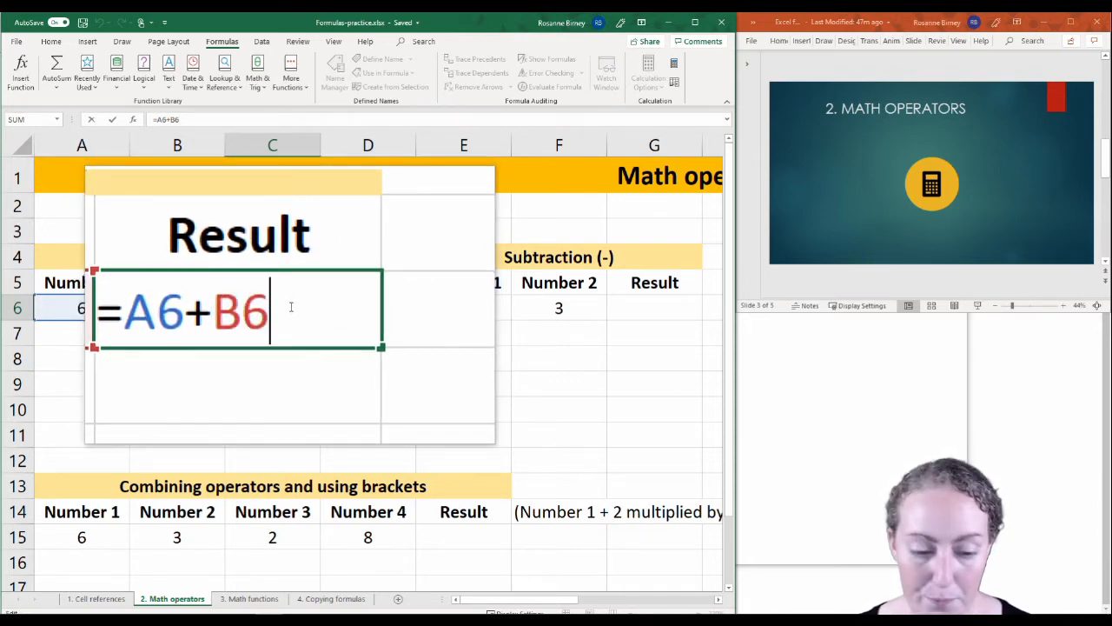
key("Return")
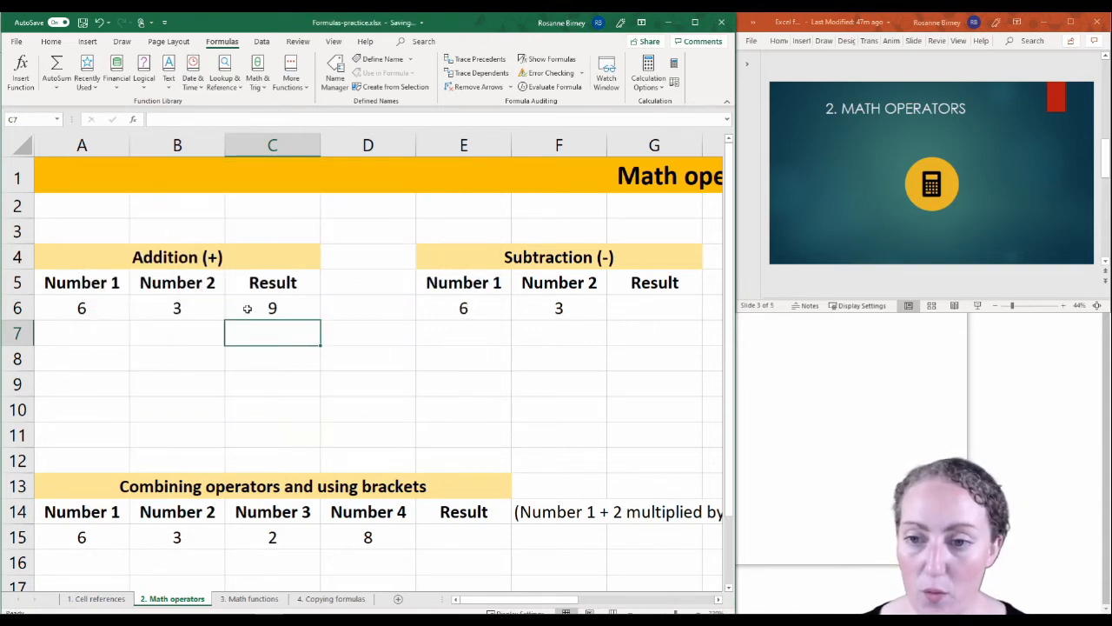
Step: Set the Addition example's Number 1 in A6 to 568875 and Number 2 in B6 to 552254
left_click(249, 308)
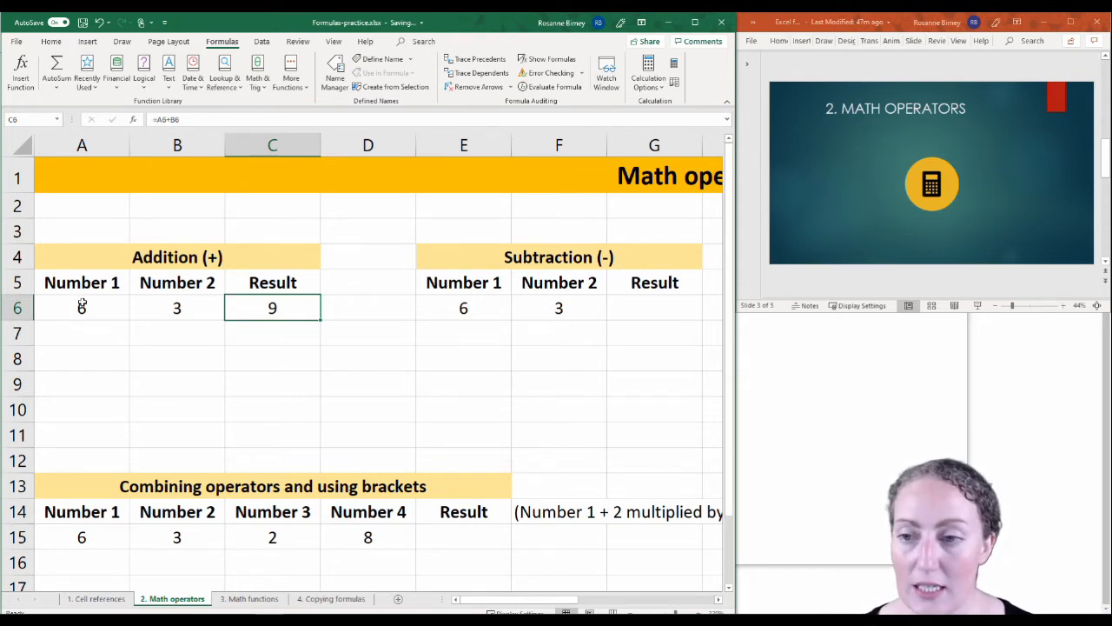
key("Left")
key("Left")
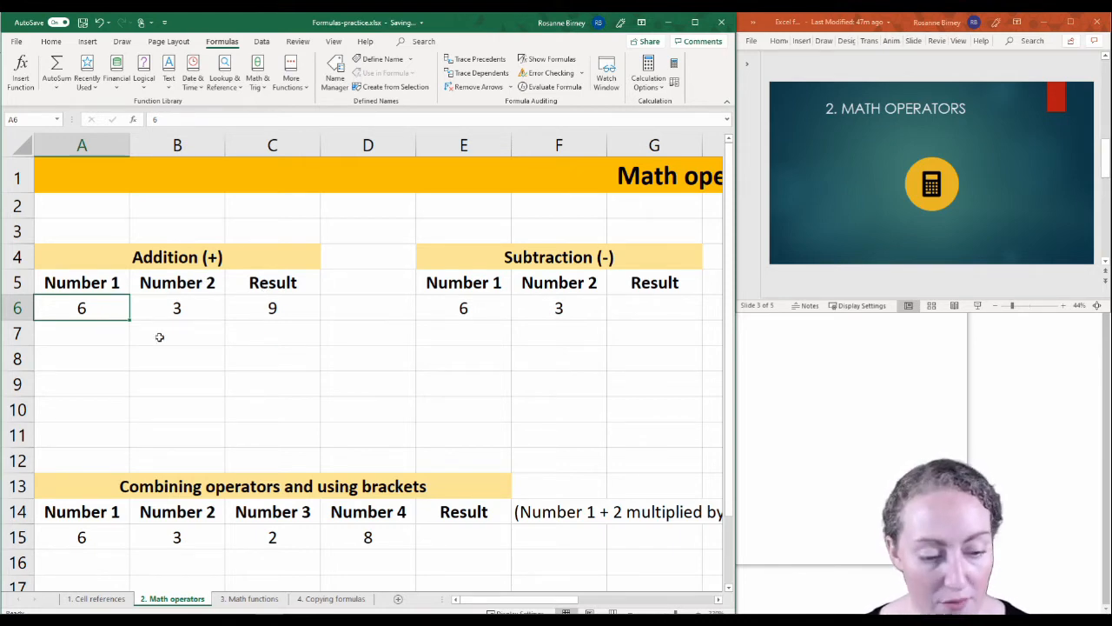
type("568875")
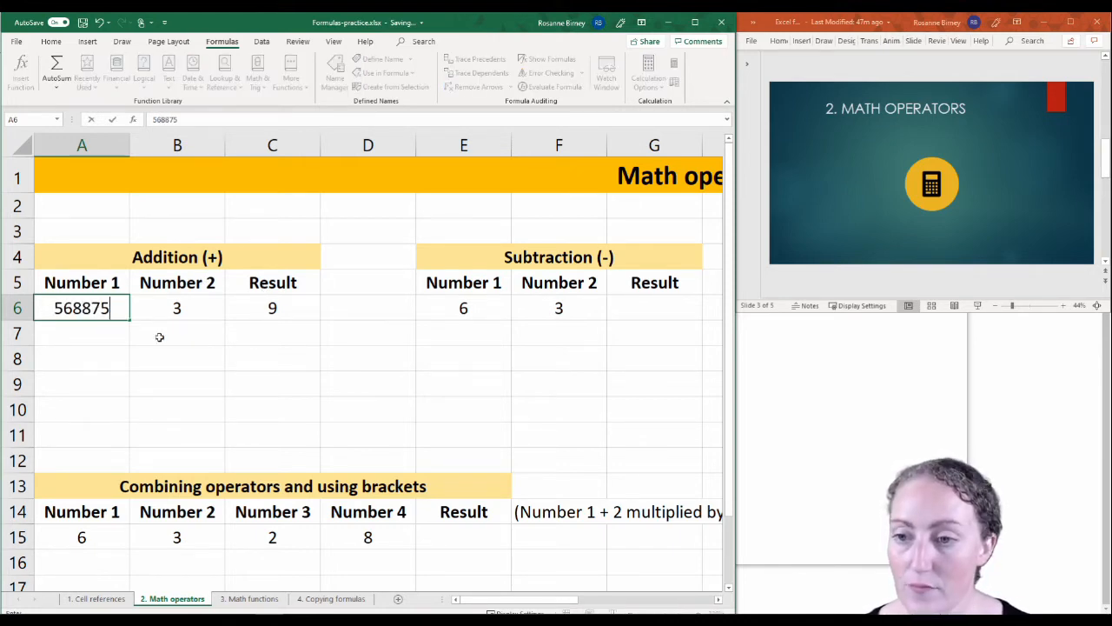
key("Tab")
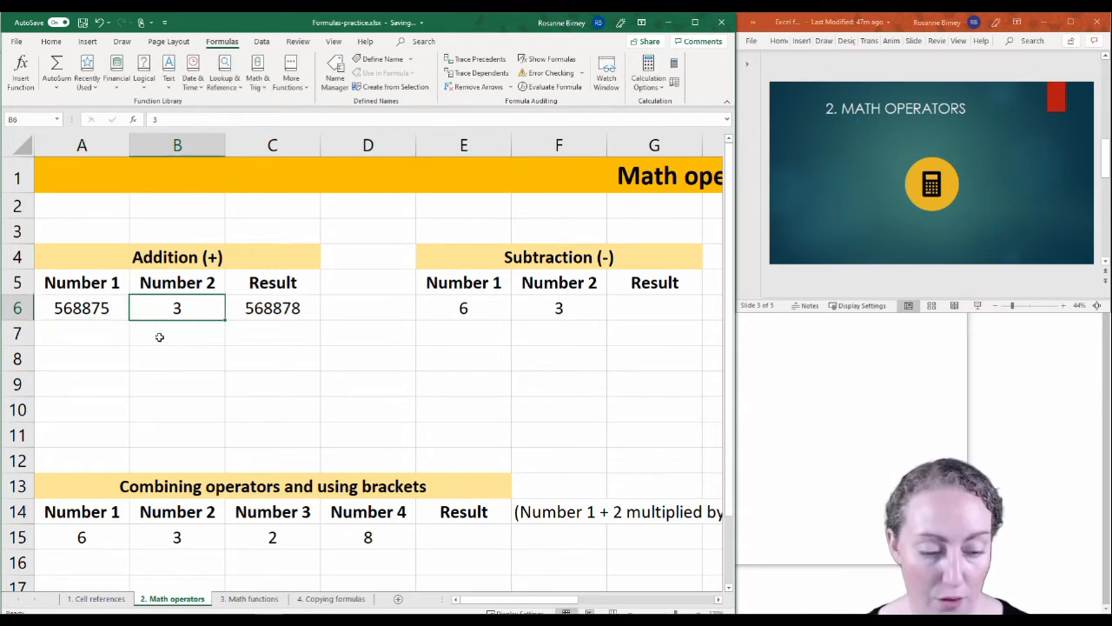
type("552254")
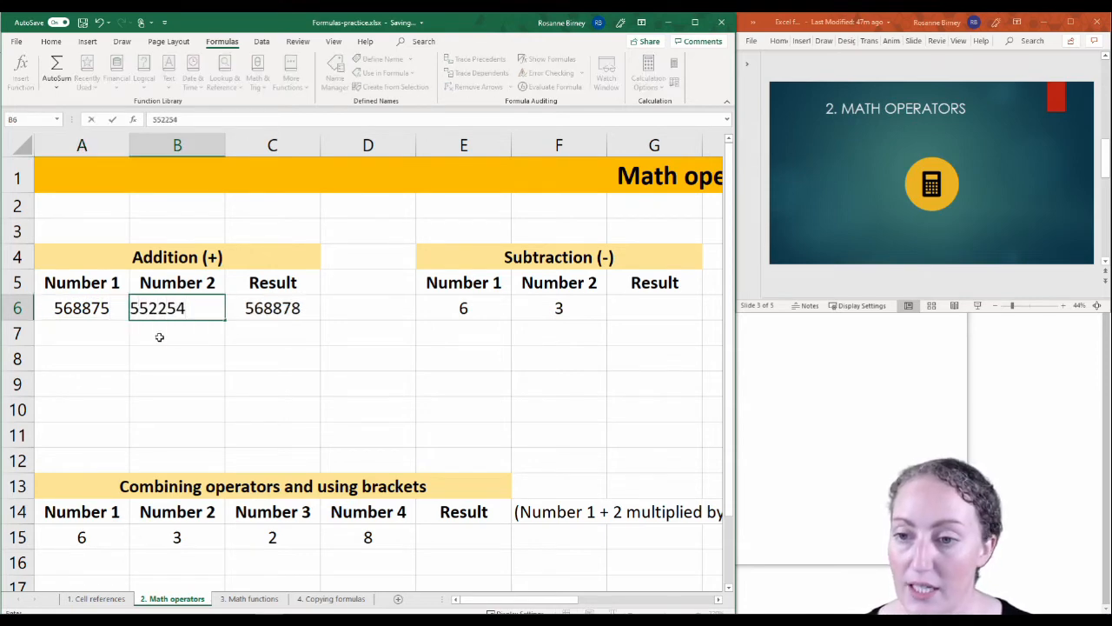
key("Tab")
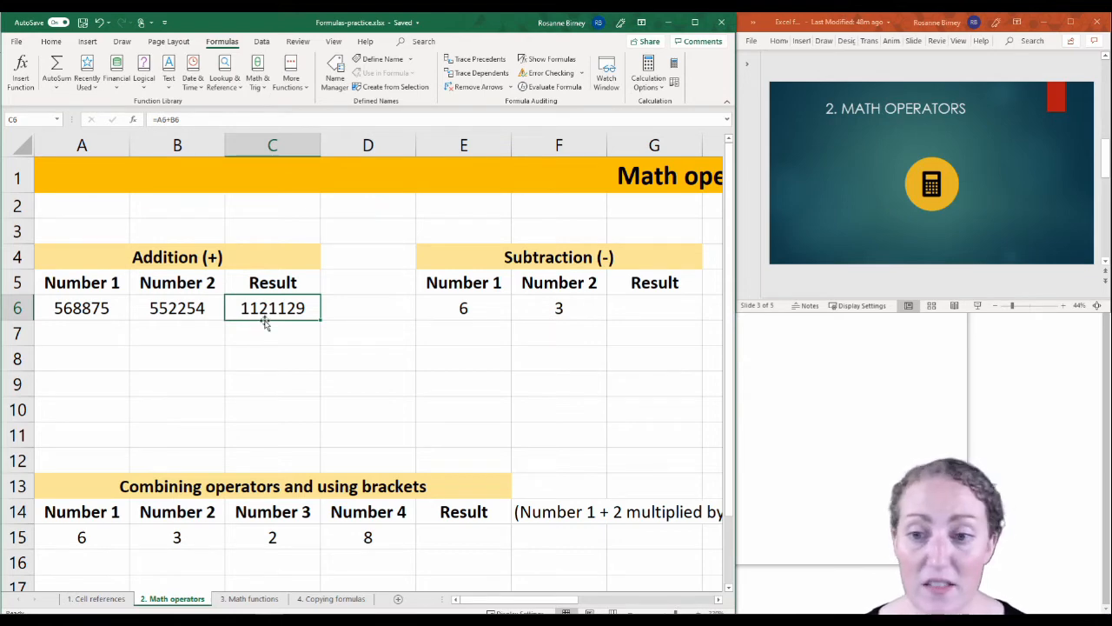
Step: Enter the formula =E6-F6 in G6 to subtract the Subtraction example's Number 2 from Number 1
left_click(472, 309)
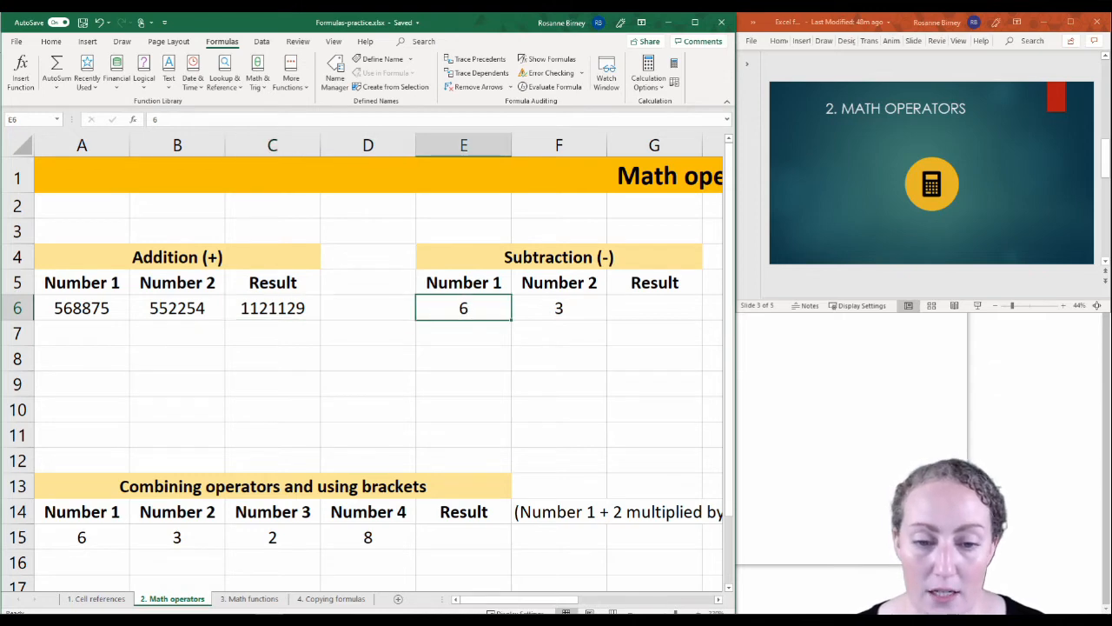
left_click(718, 600)
left_click(719, 599)
left_click(719, 599)
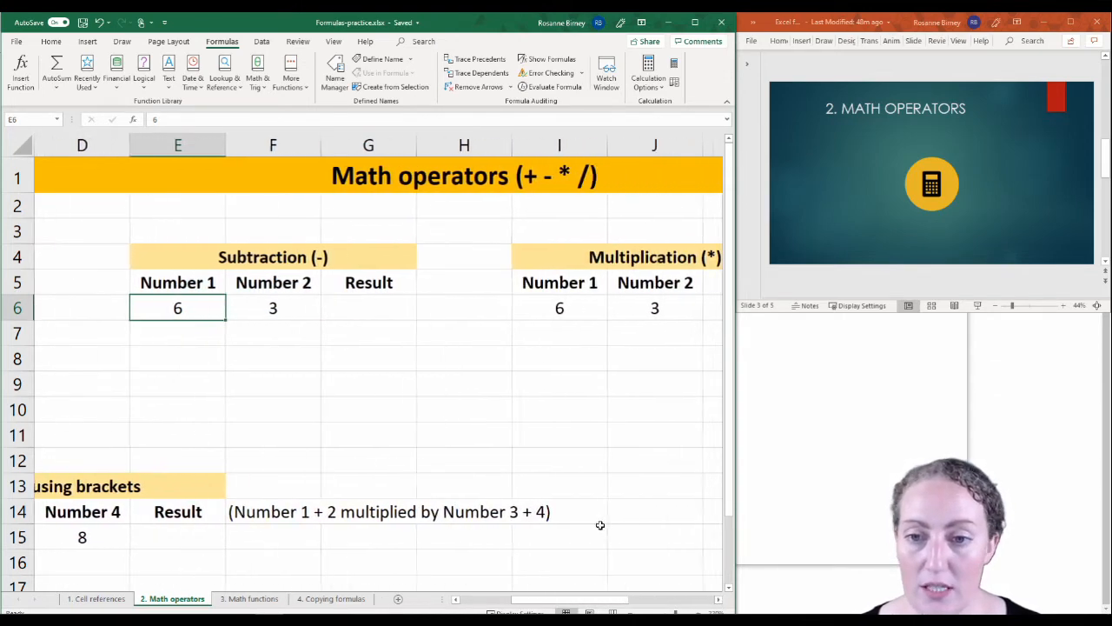
left_click(361, 302)
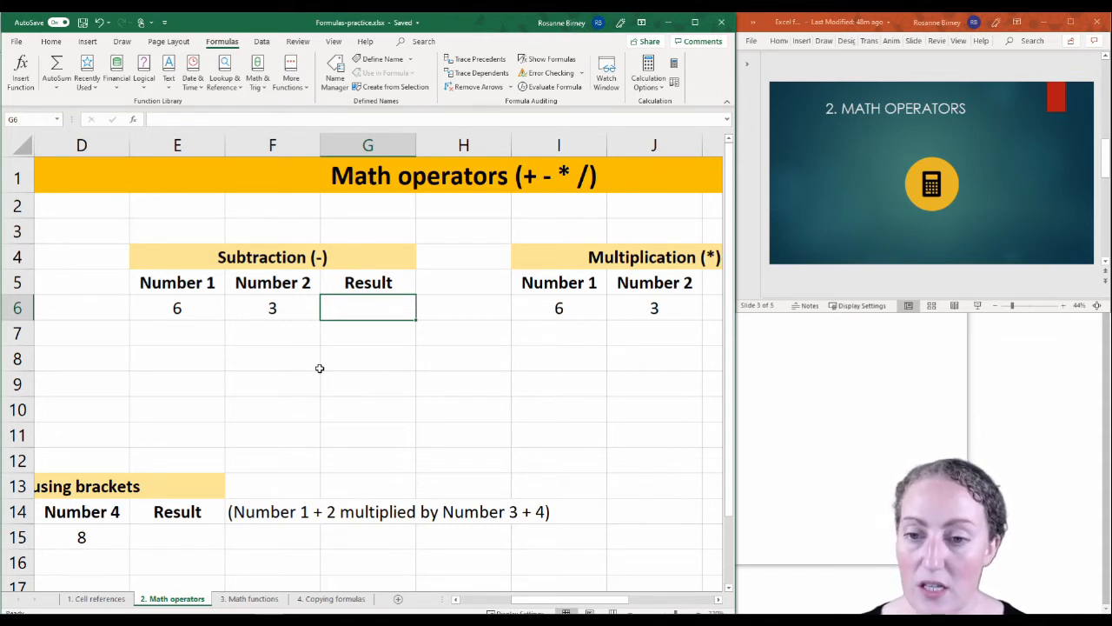
type("=")
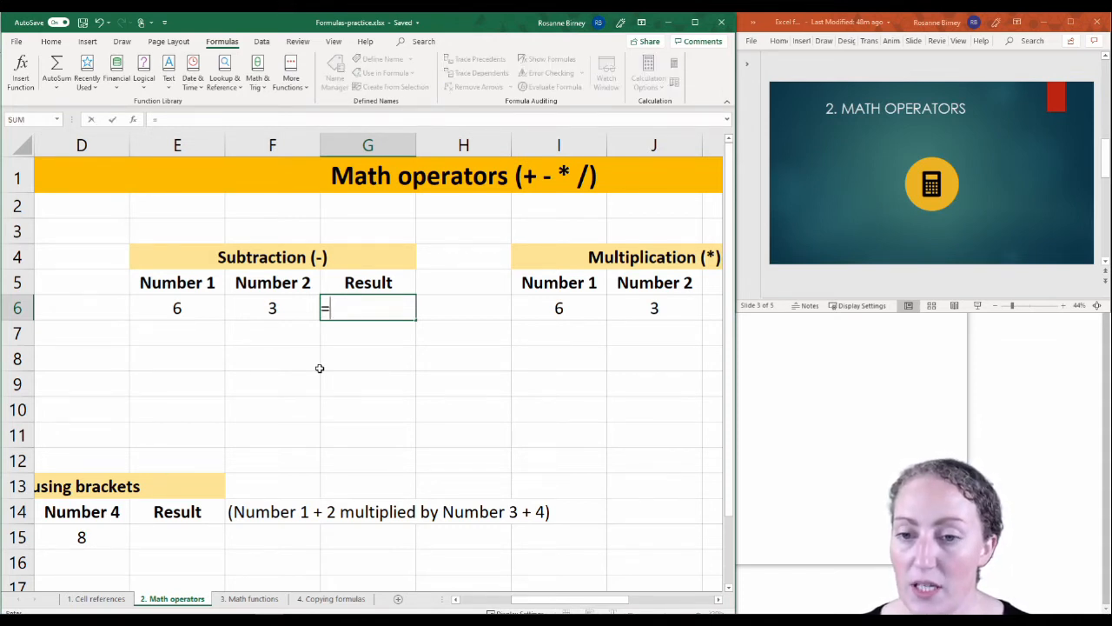
left_click(179, 308)
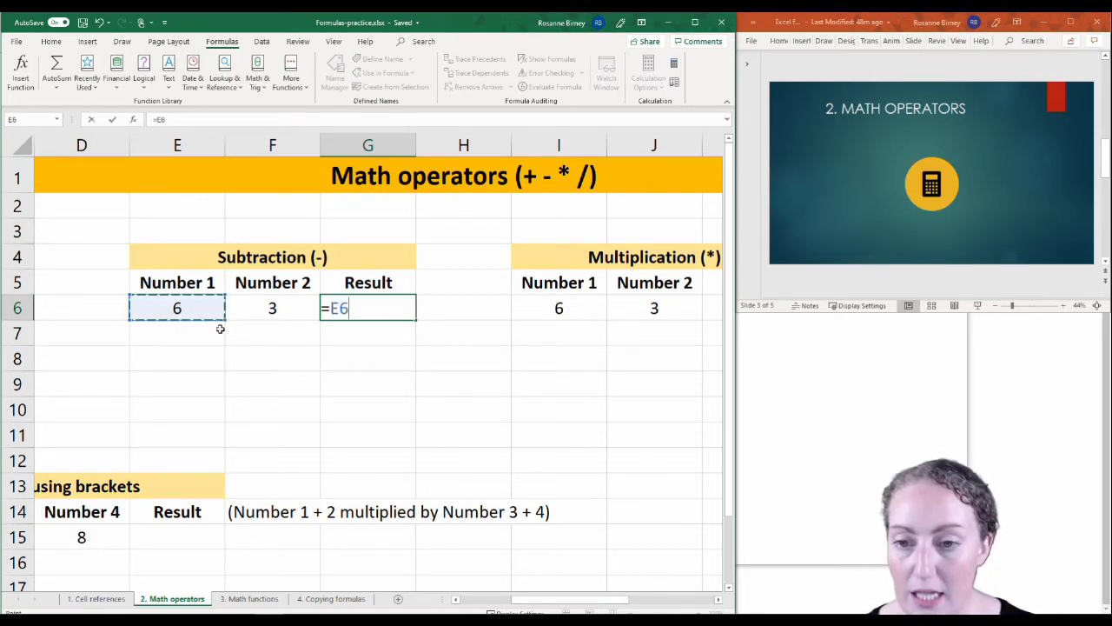
type("-")
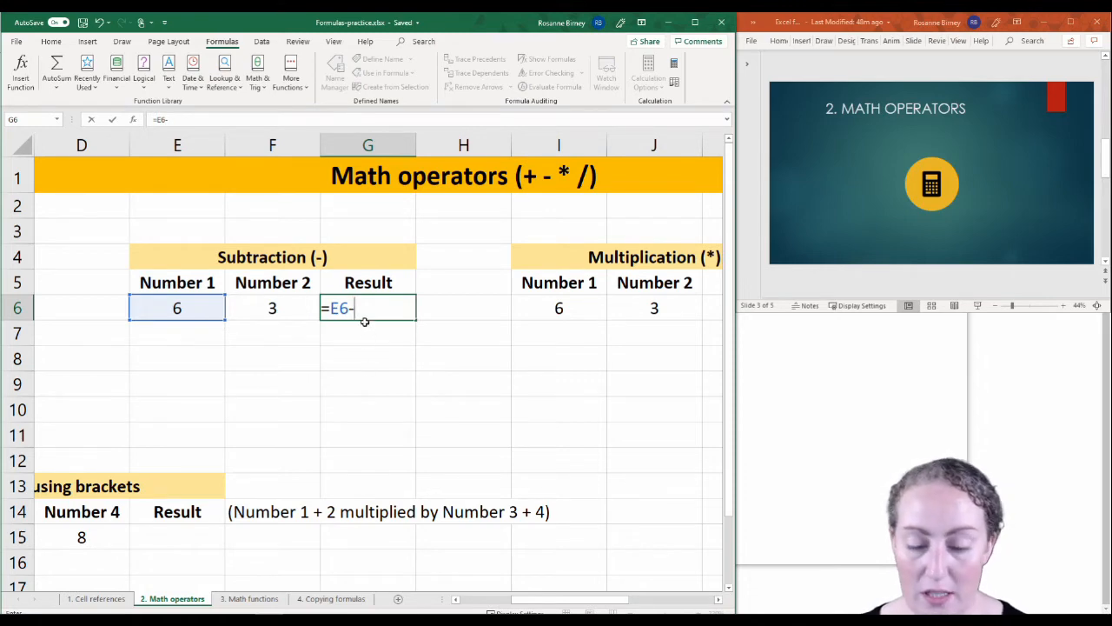
left_click(274, 312)
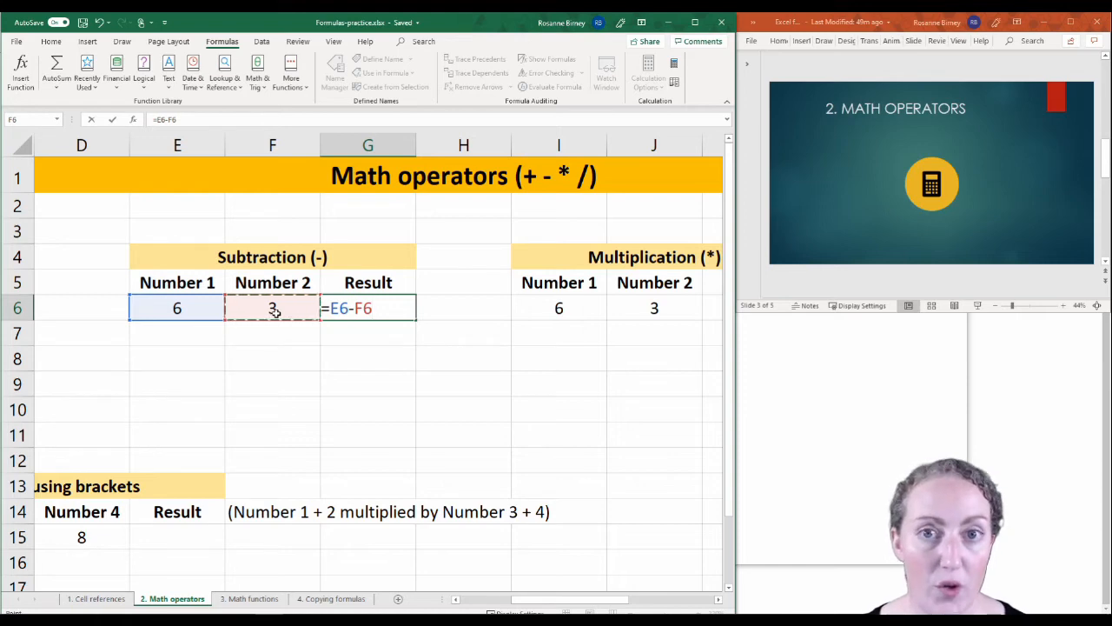
key("Return")
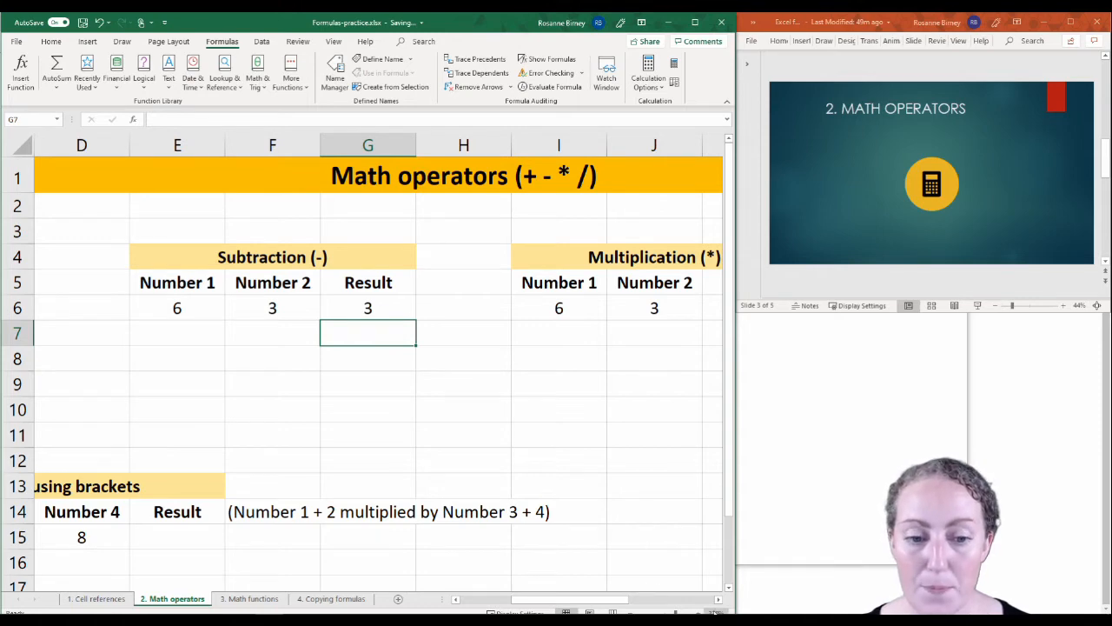
Step: Enter the formula =I6*J6 in K6 to multiply the Multiplication example's two numbers
scroll(713, 590, "right", 3)
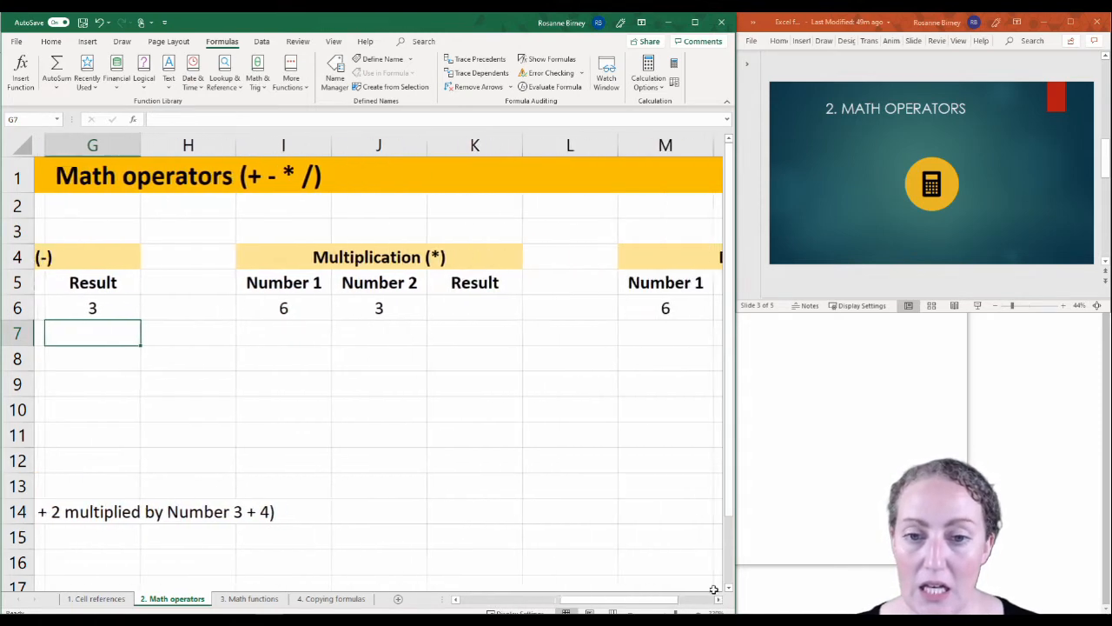
left_click(443, 304)
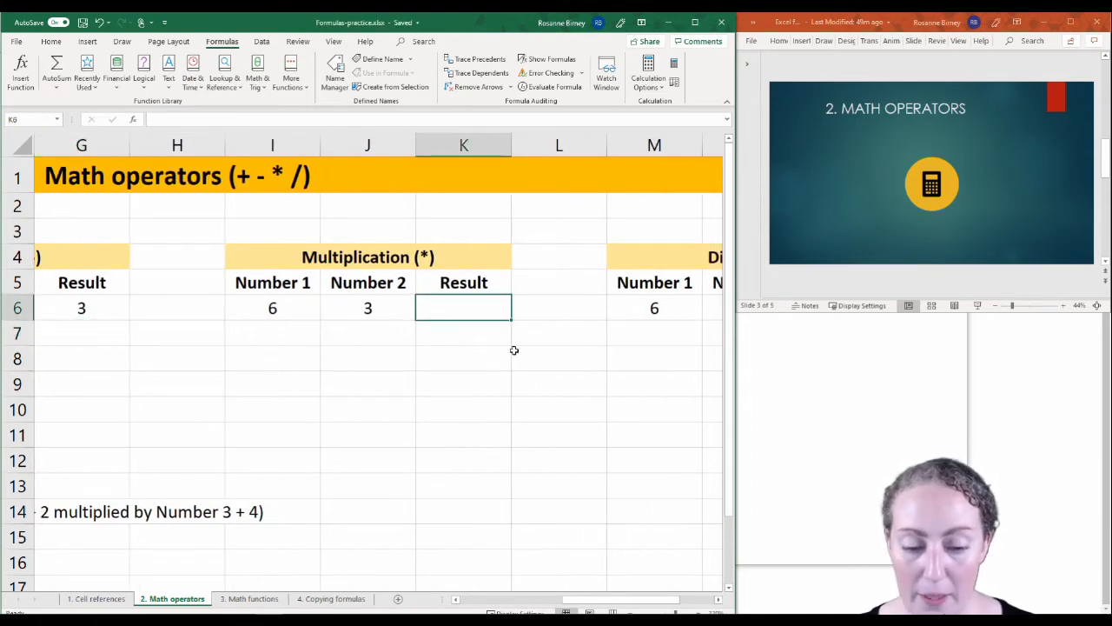
type("=")
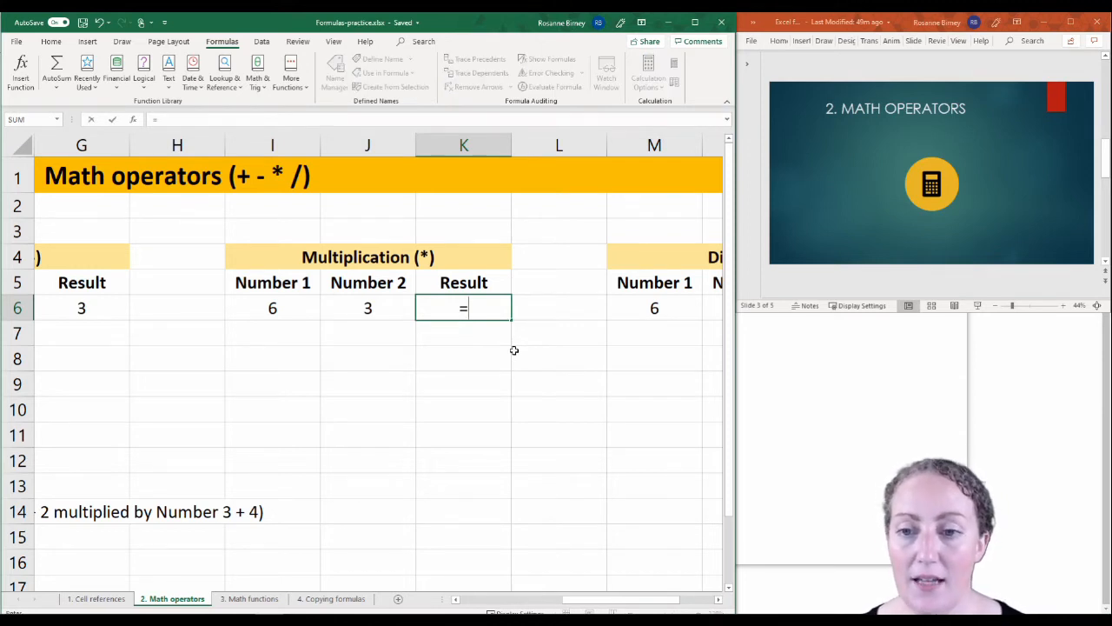
left_click(274, 308)
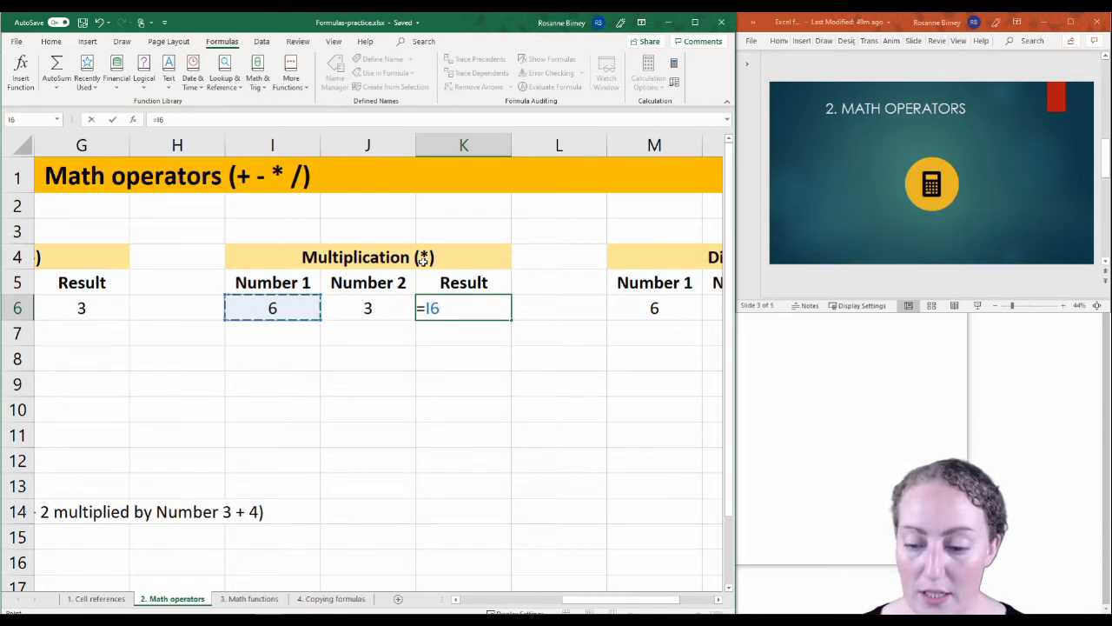
type("*")
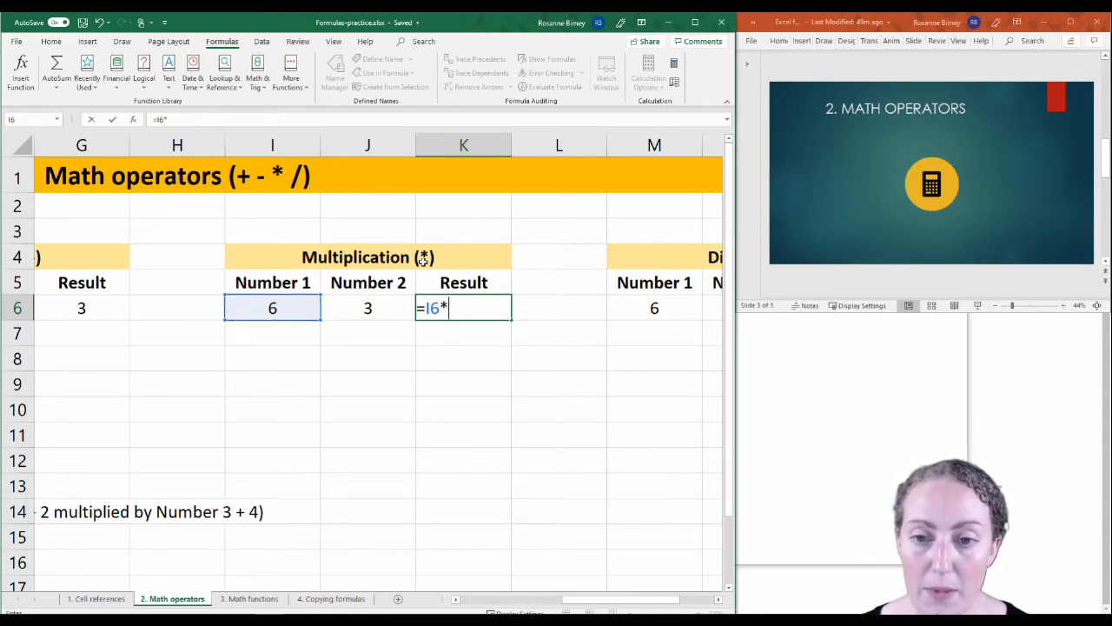
left_click(372, 308)
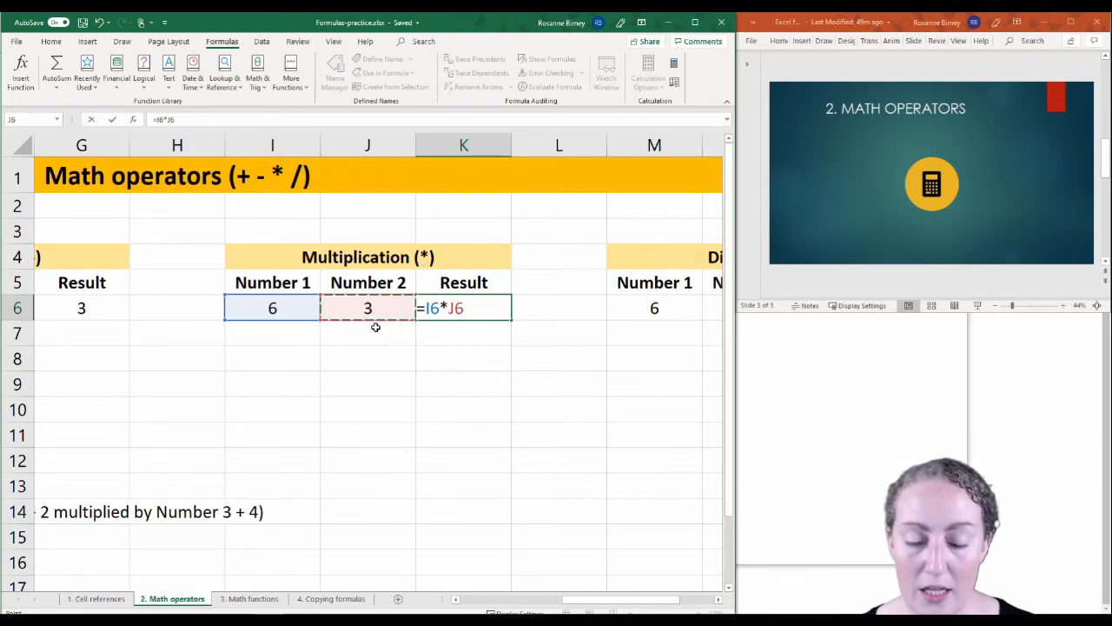
key("Return")
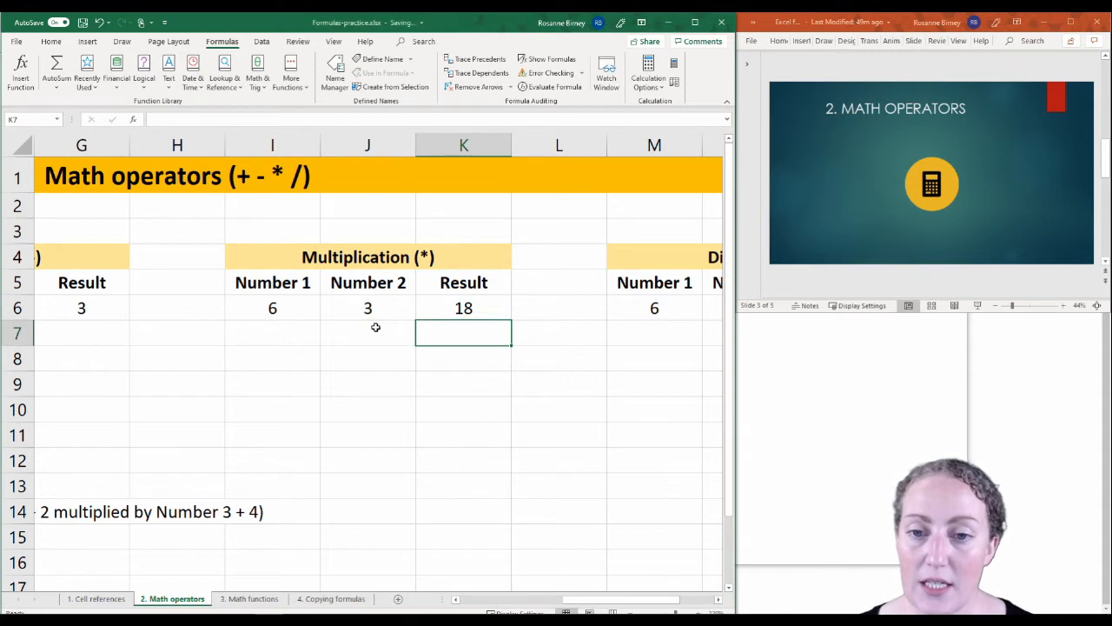
Step: Enter the formula =M6/N6 in O6 to divide the Division example's Number 1 by Number 2
left_click(717, 600)
left_click(718, 600)
left_click(717, 600)
left_click(717, 601)
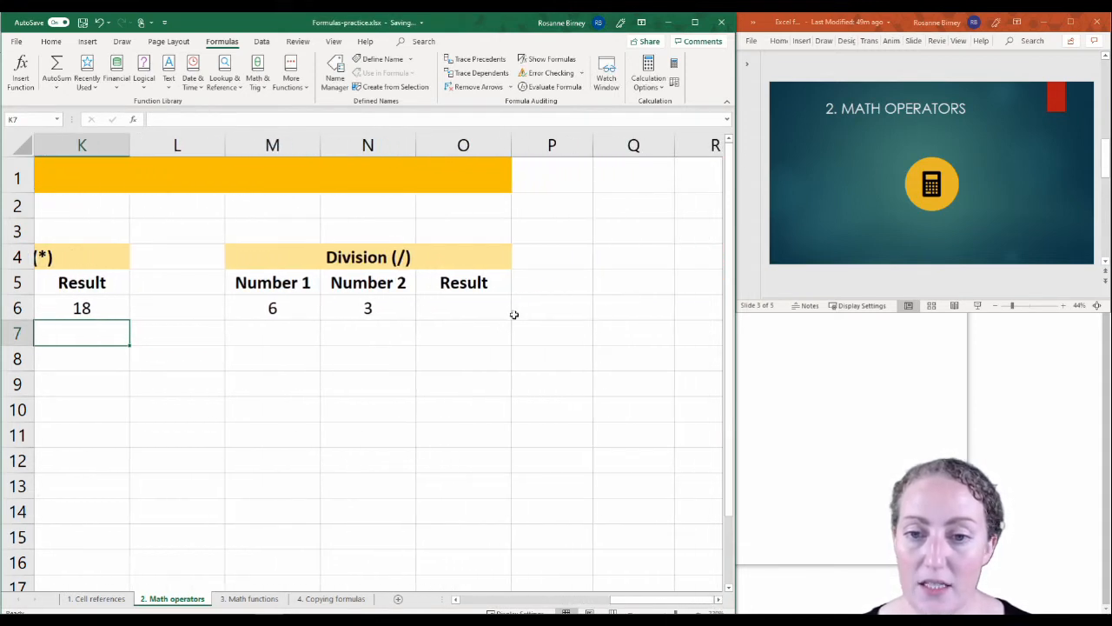
left_click(463, 311)
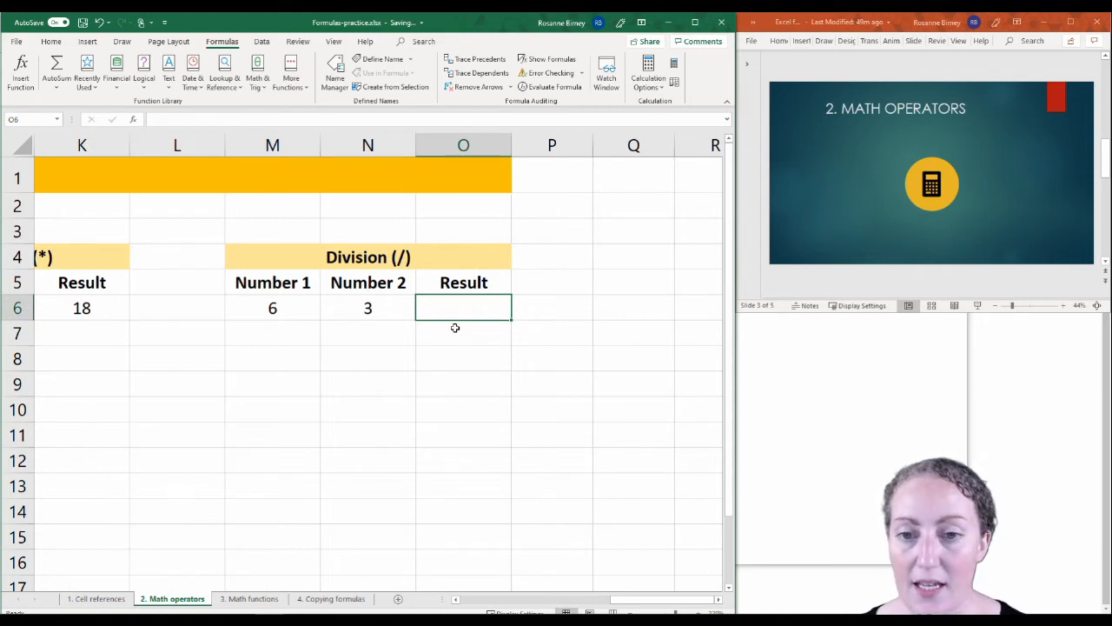
type("=")
left_click(278, 306)
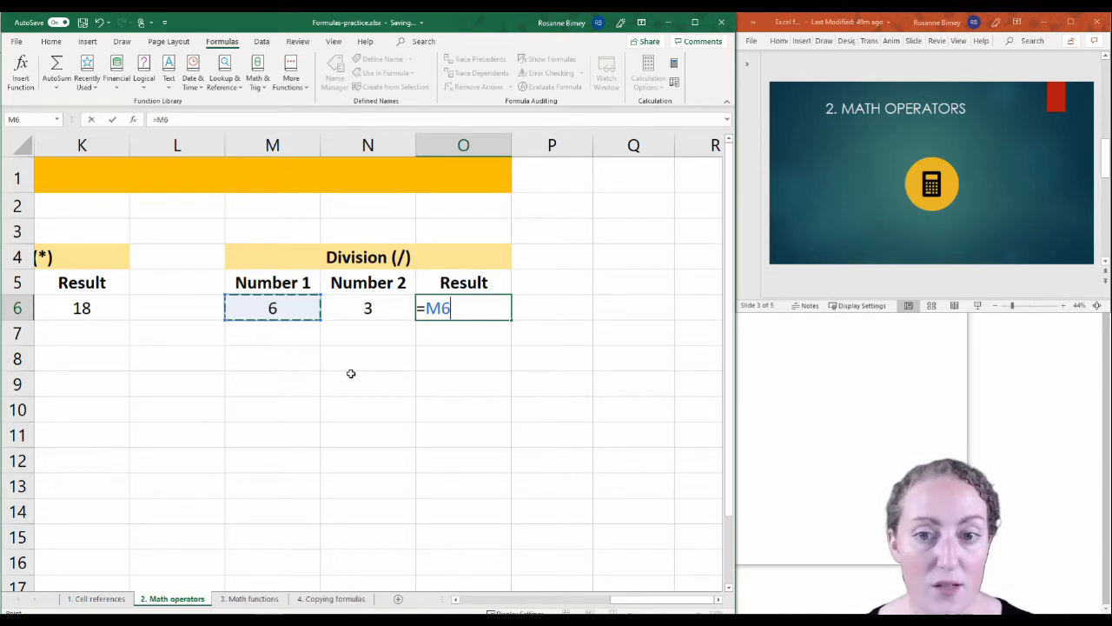
type("/")
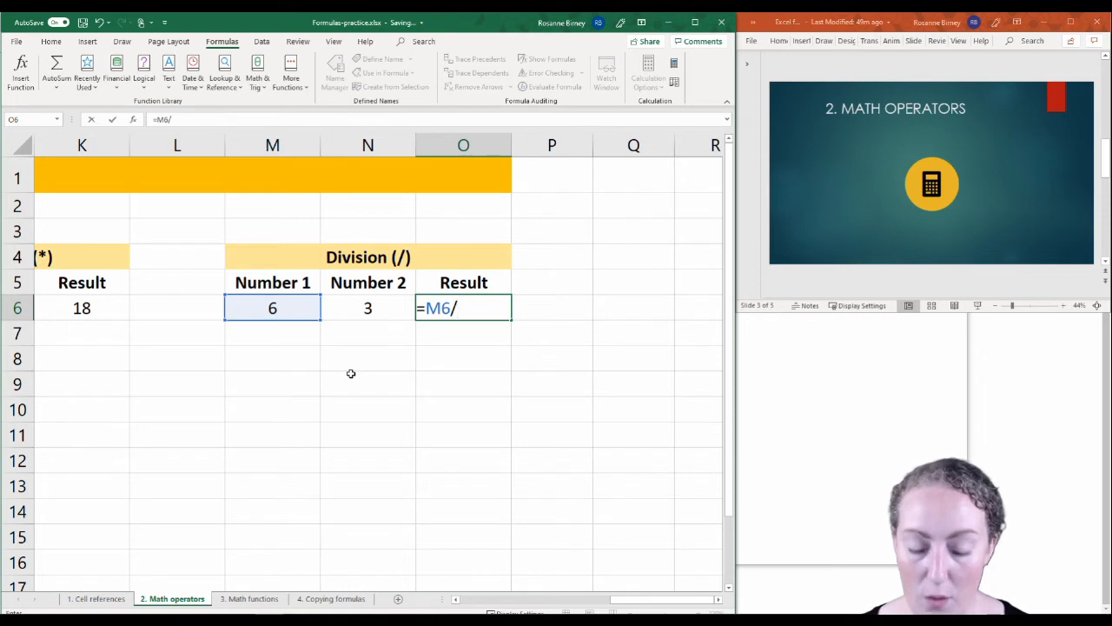
left_click(372, 309)
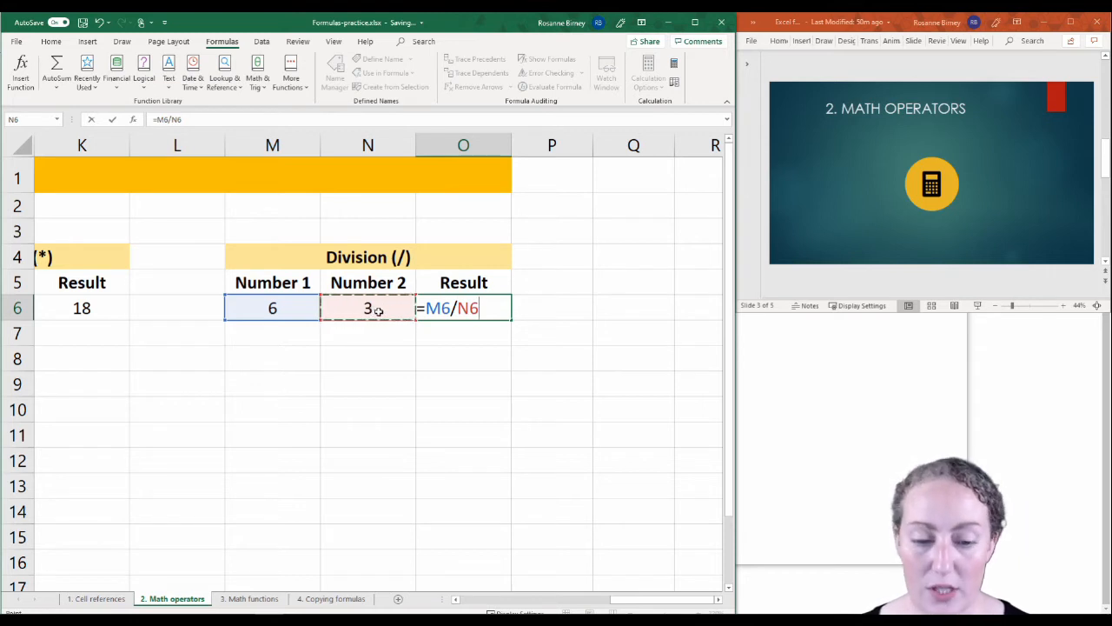
key("Return")
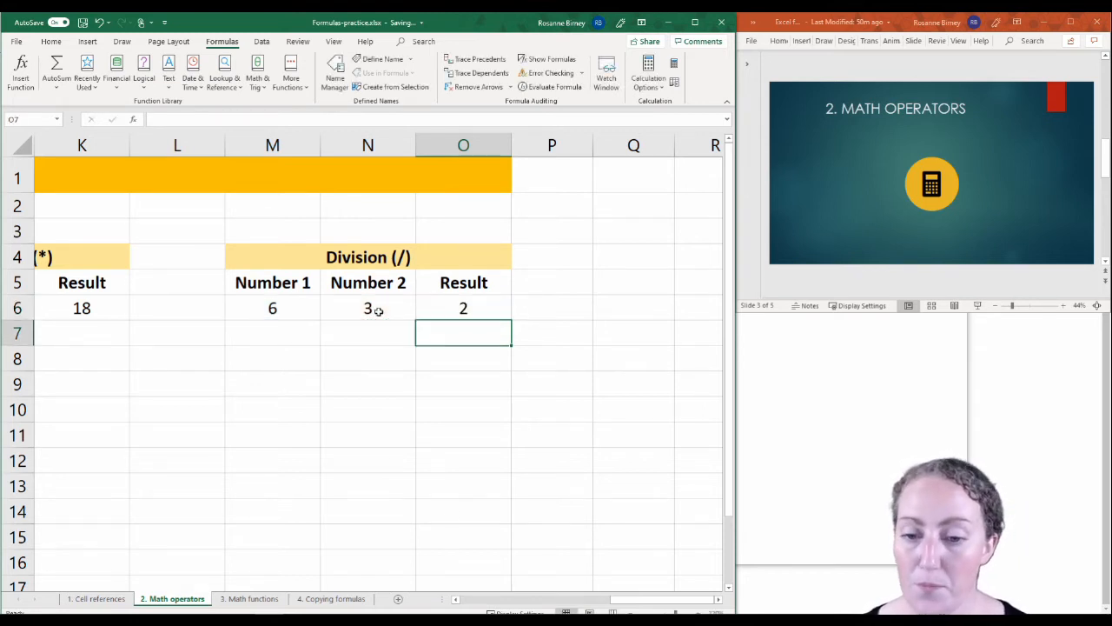
Step: Enter the formula =(A15+B15)*(C15+D15) in E15, the Result cell of the Combining operators and using brackets example
left_click_drag(647, 600, 437, 583)
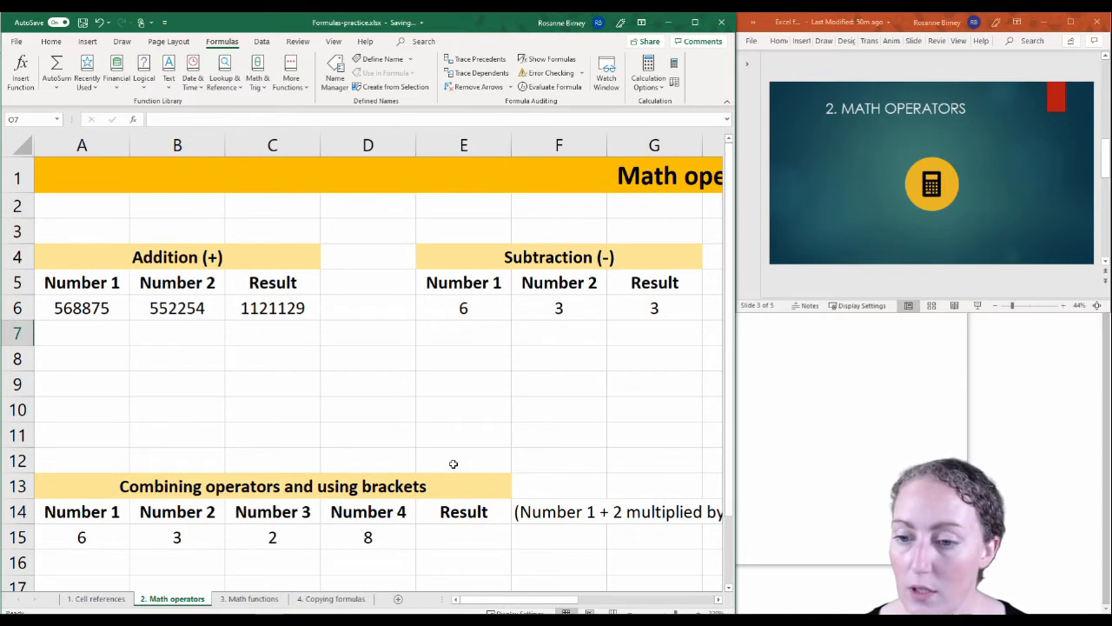
scroll(435, 408, "down", 2)
scroll(427, 269, "down", 1)
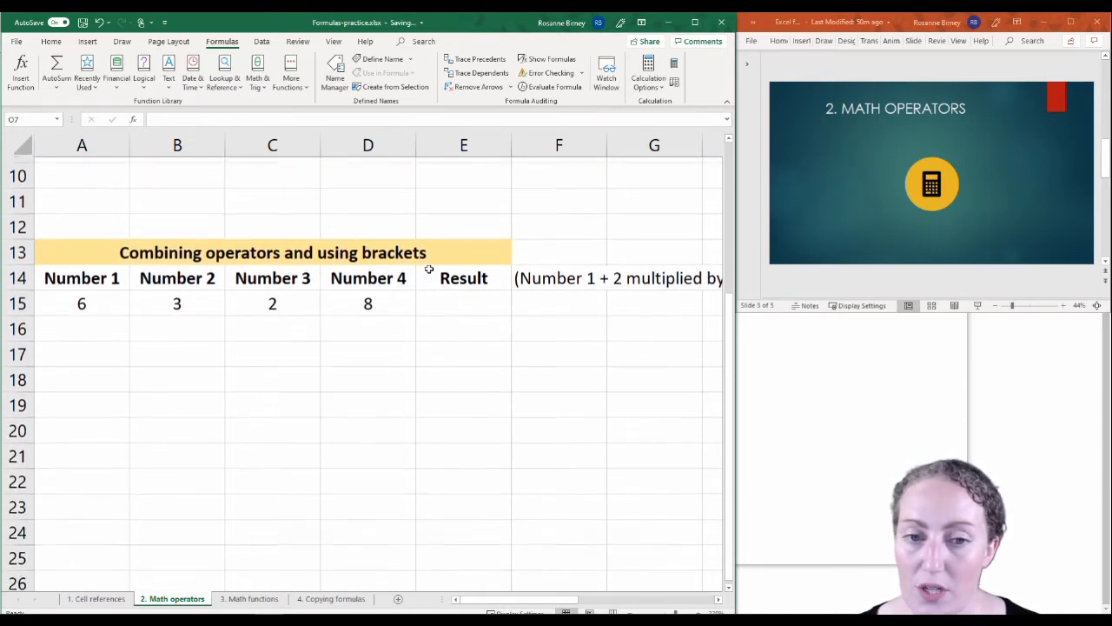
left_click(454, 298)
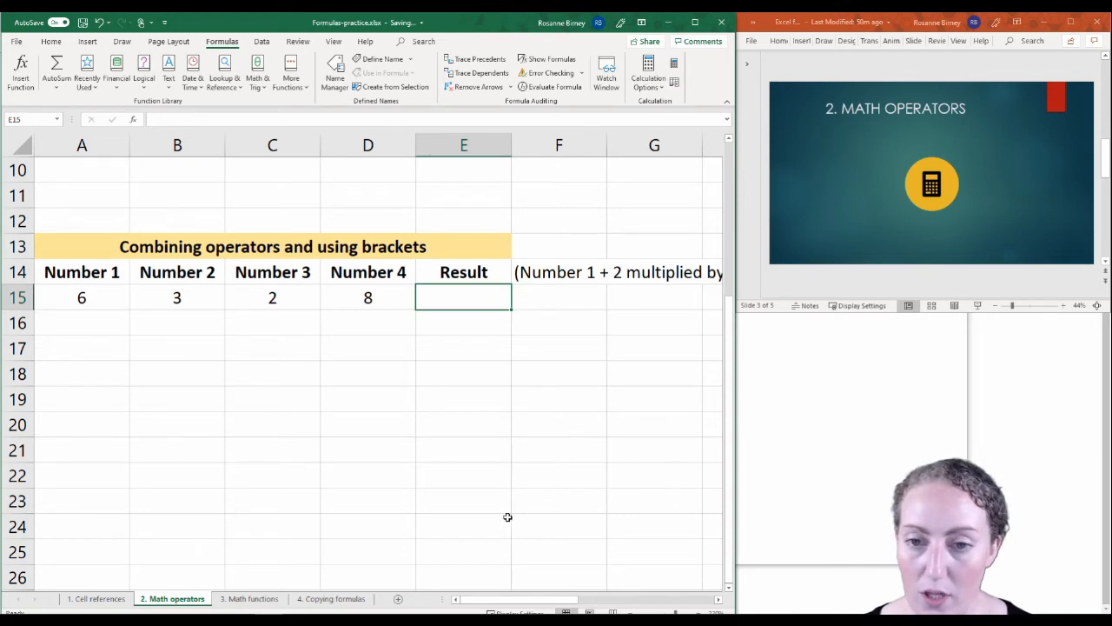
scroll(483, 485, "up", 3)
scroll(478, 479, "down", 1)
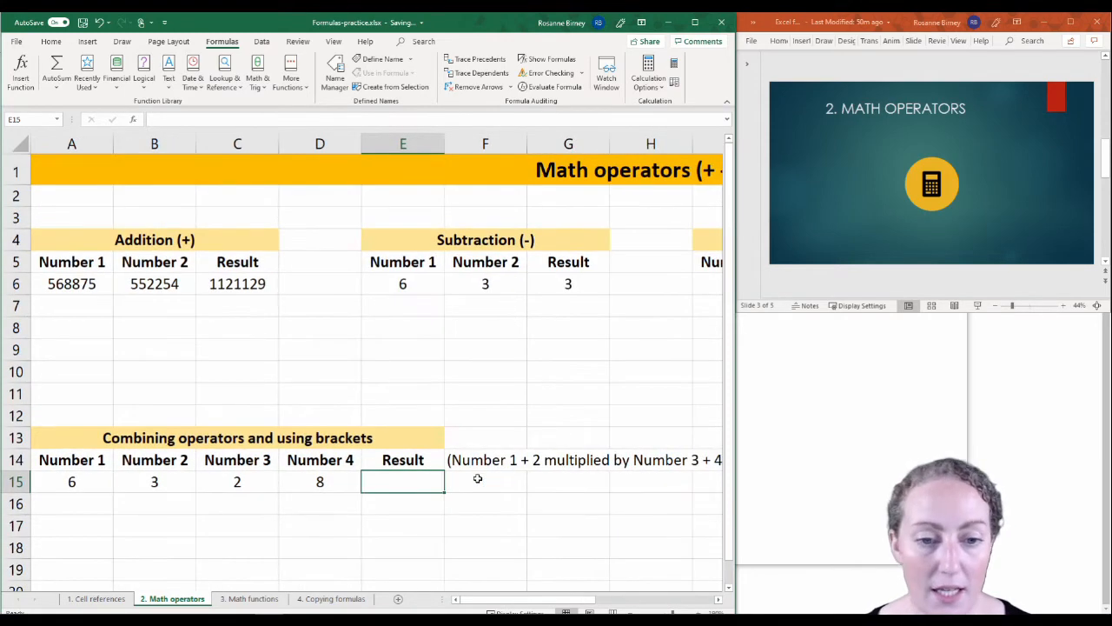
scroll(477, 476, "down", 2)
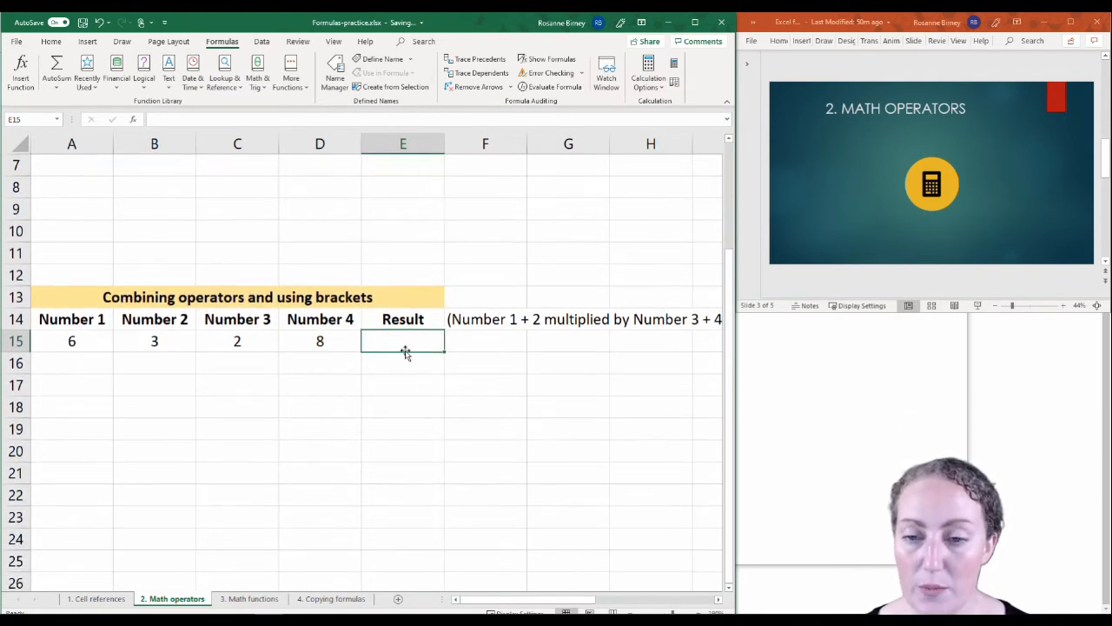
scroll(373, 330, "down", 1)
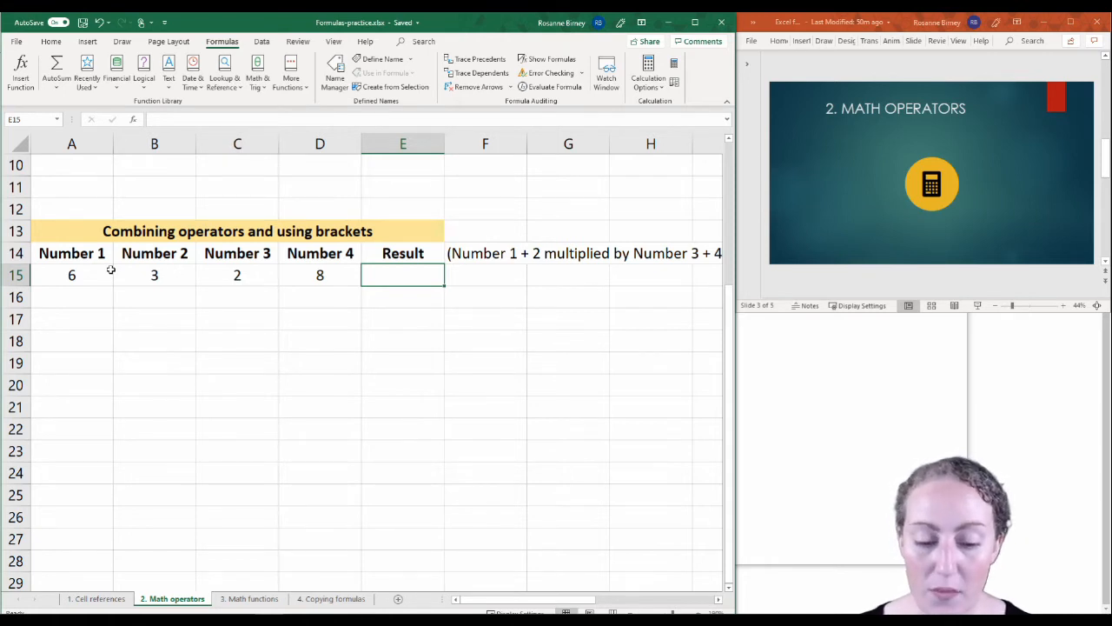
type("=")
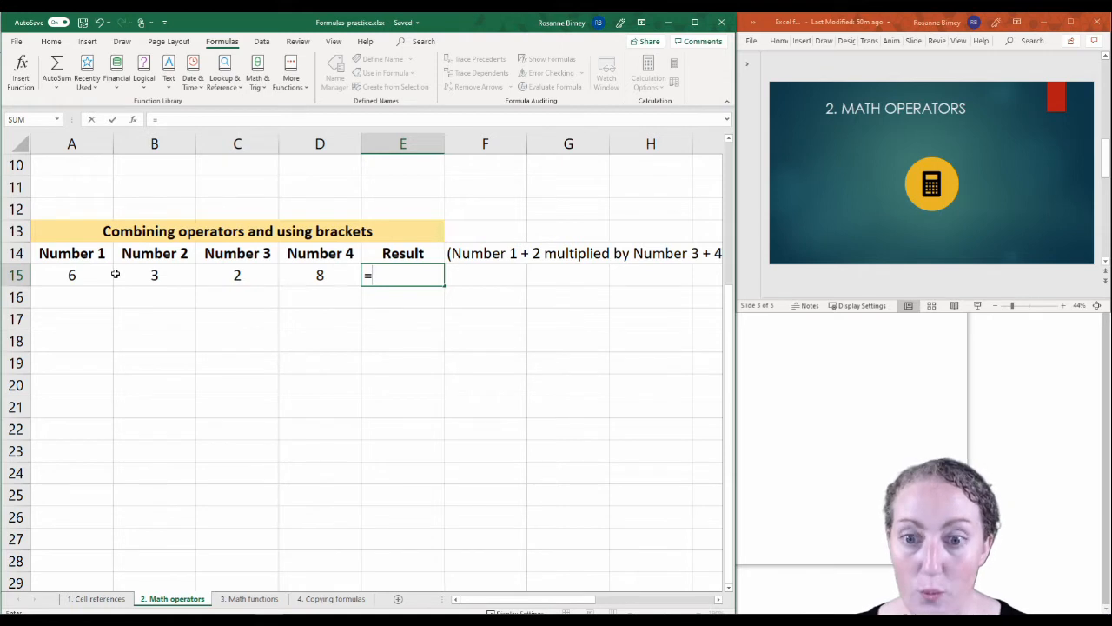
type("(")
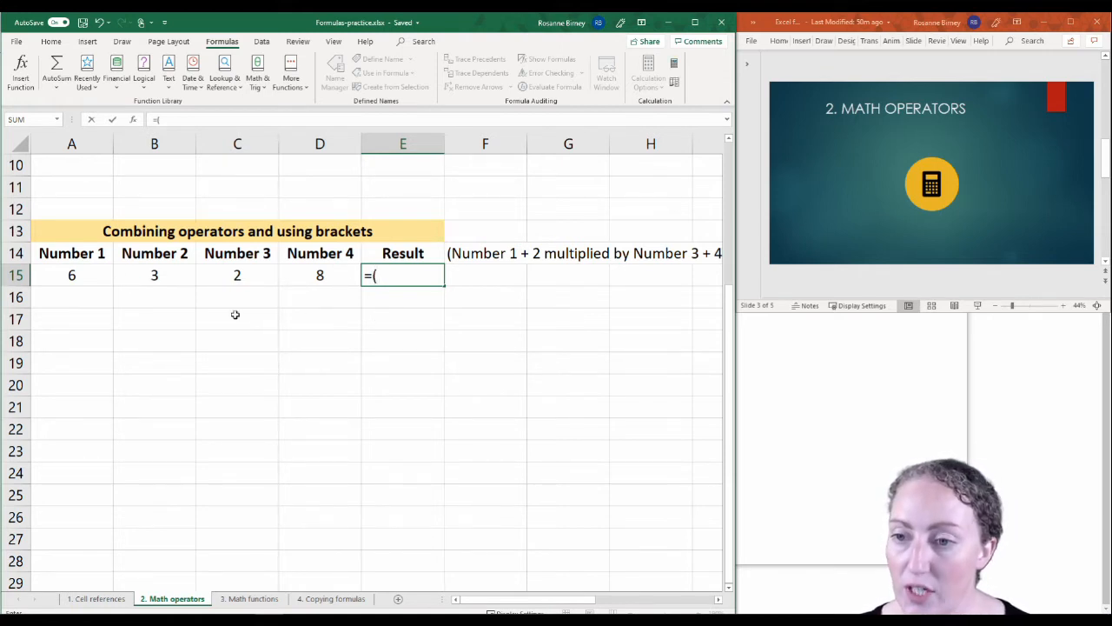
left_click(72, 275)
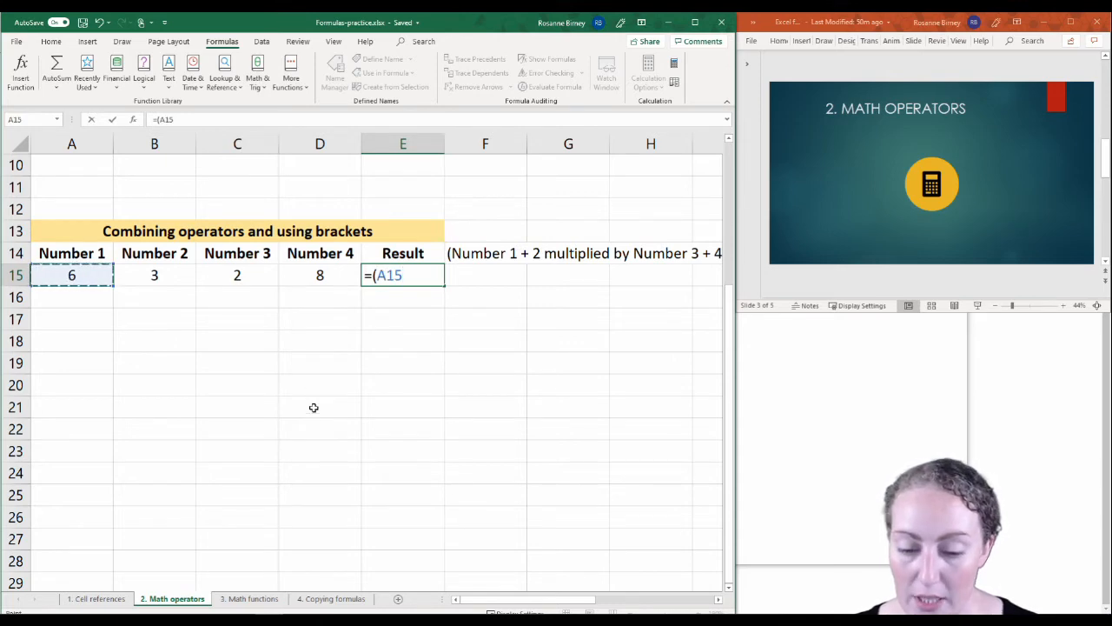
type("+")
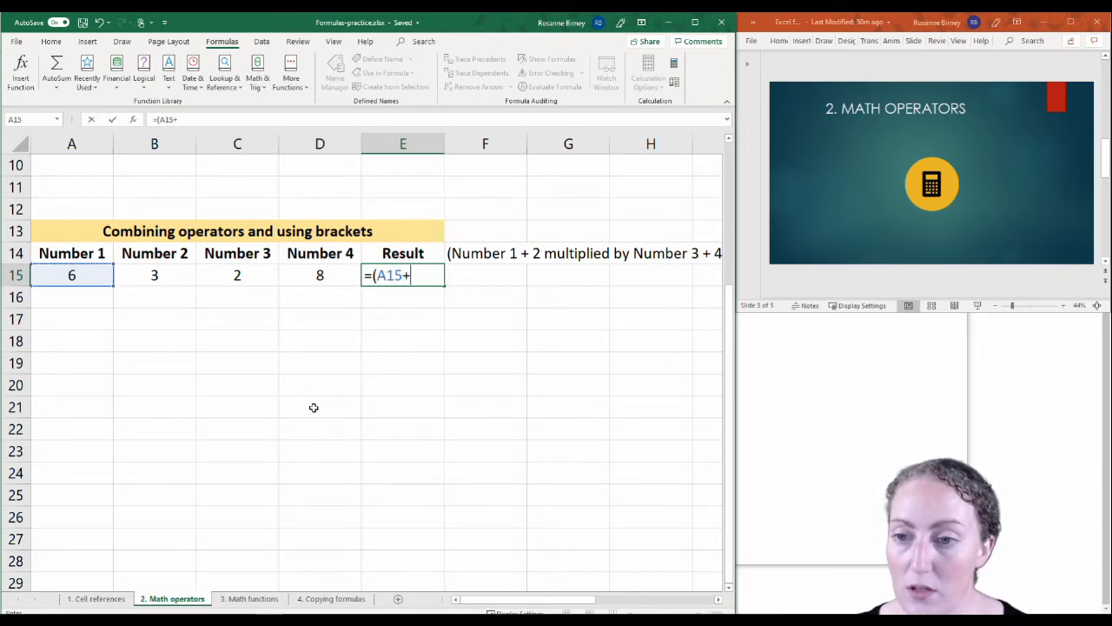
left_click(165, 275)
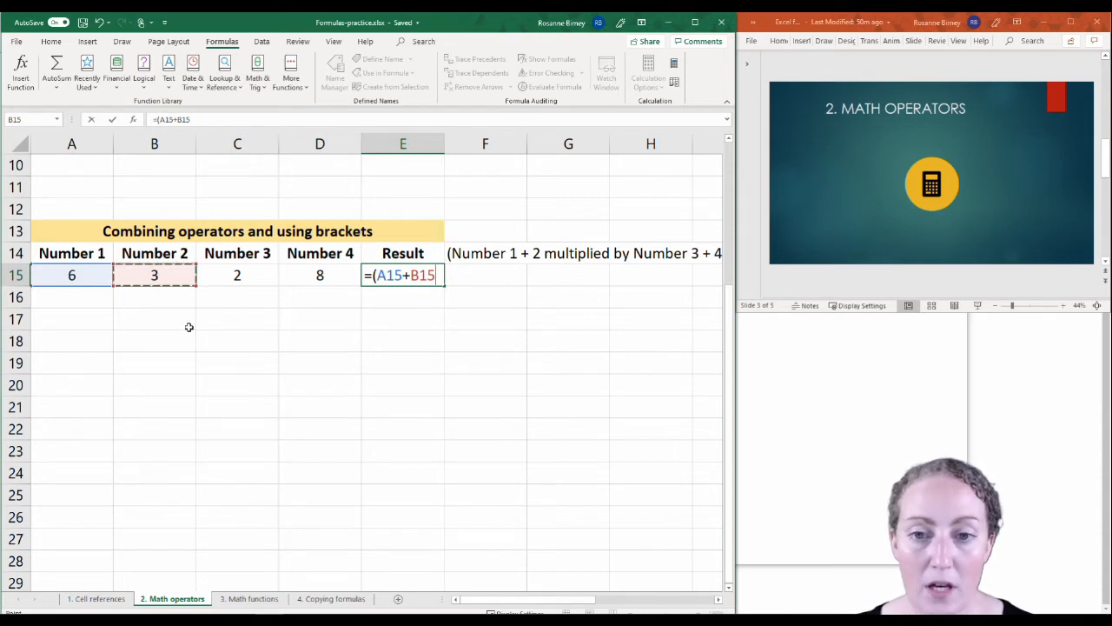
type(")")
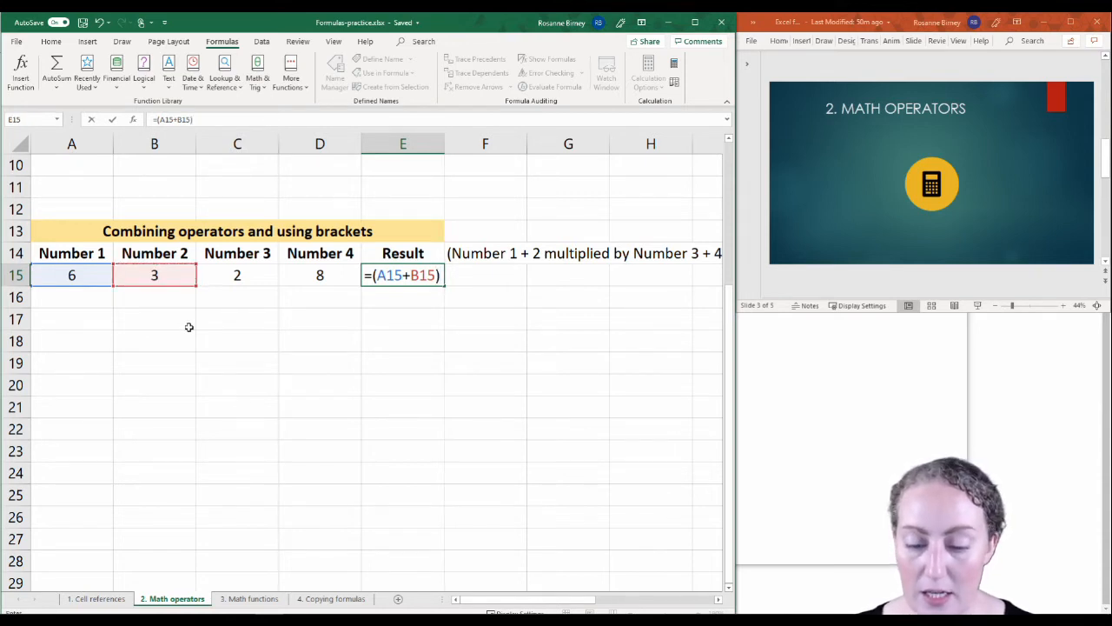
type("*")
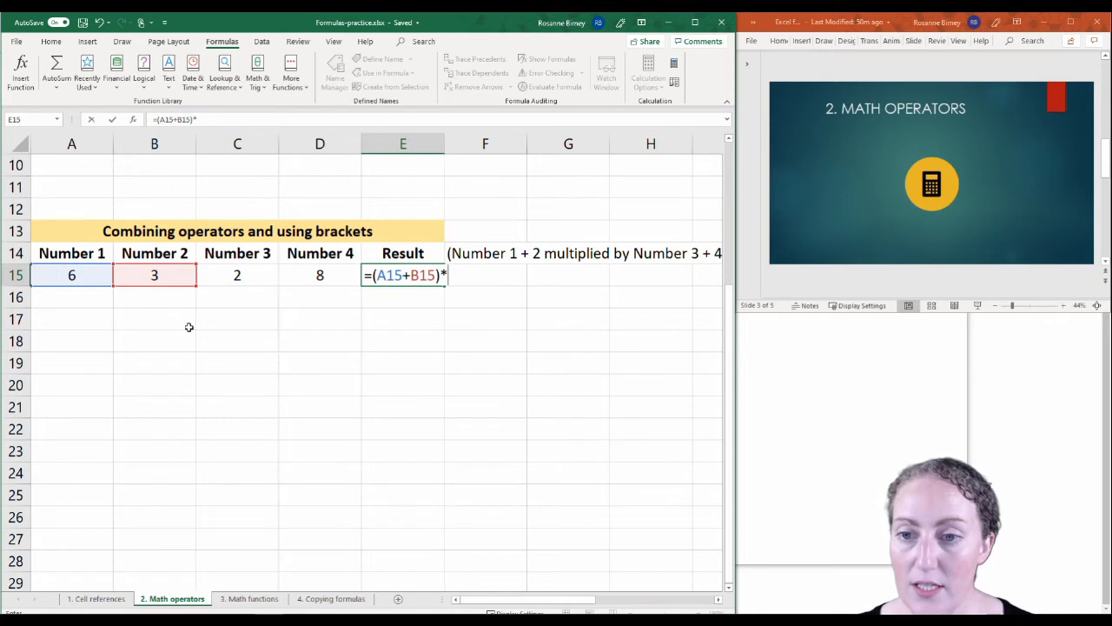
left_click(248, 274)
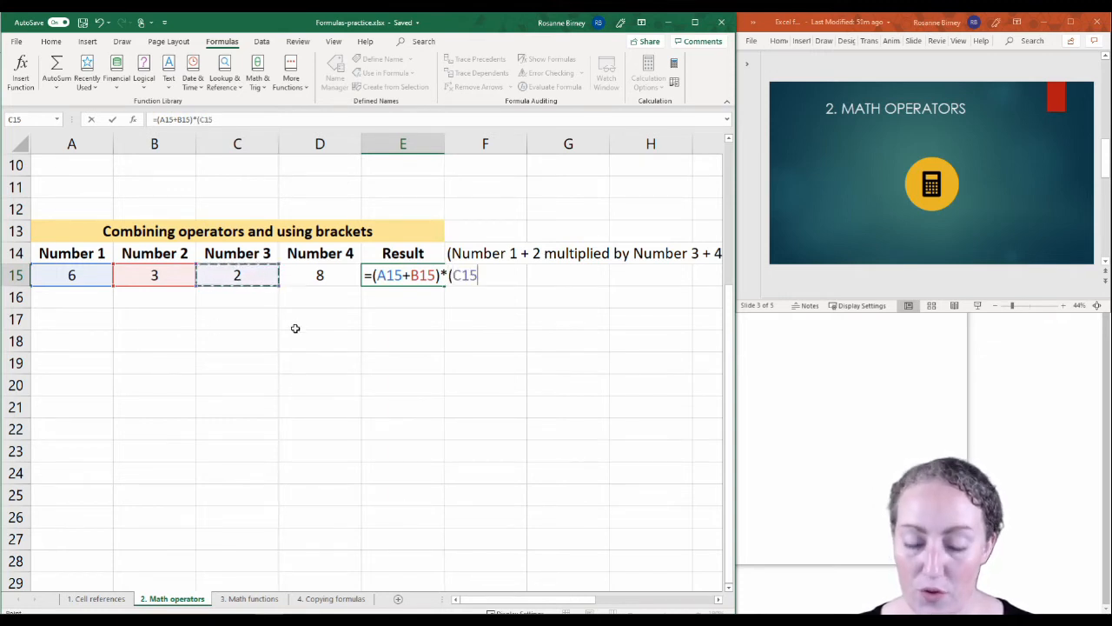
type("+")
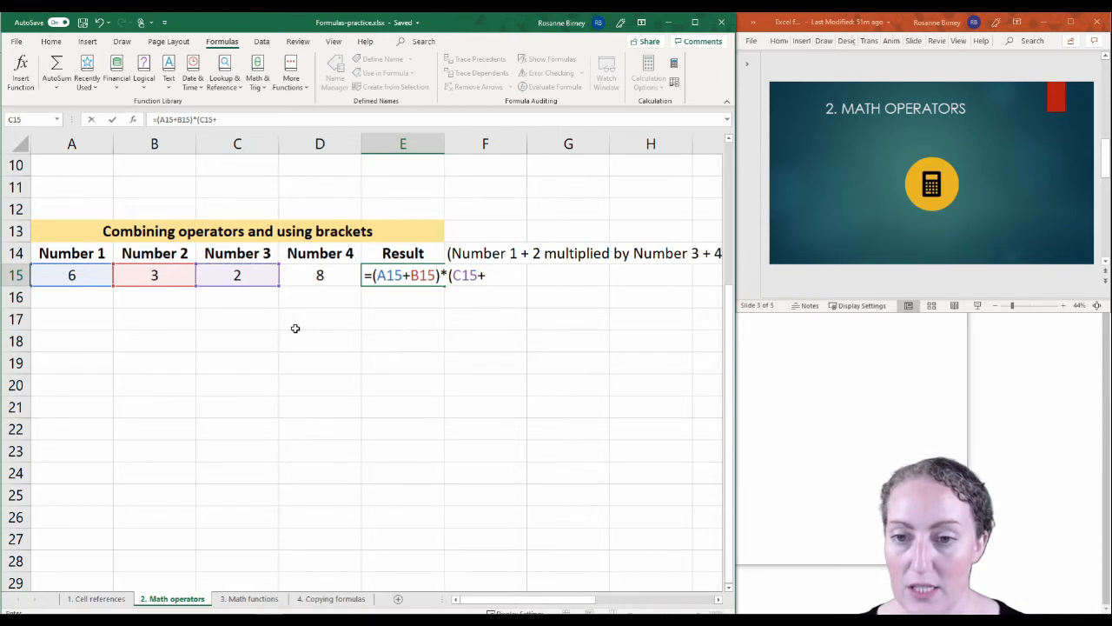
left_click(319, 275)
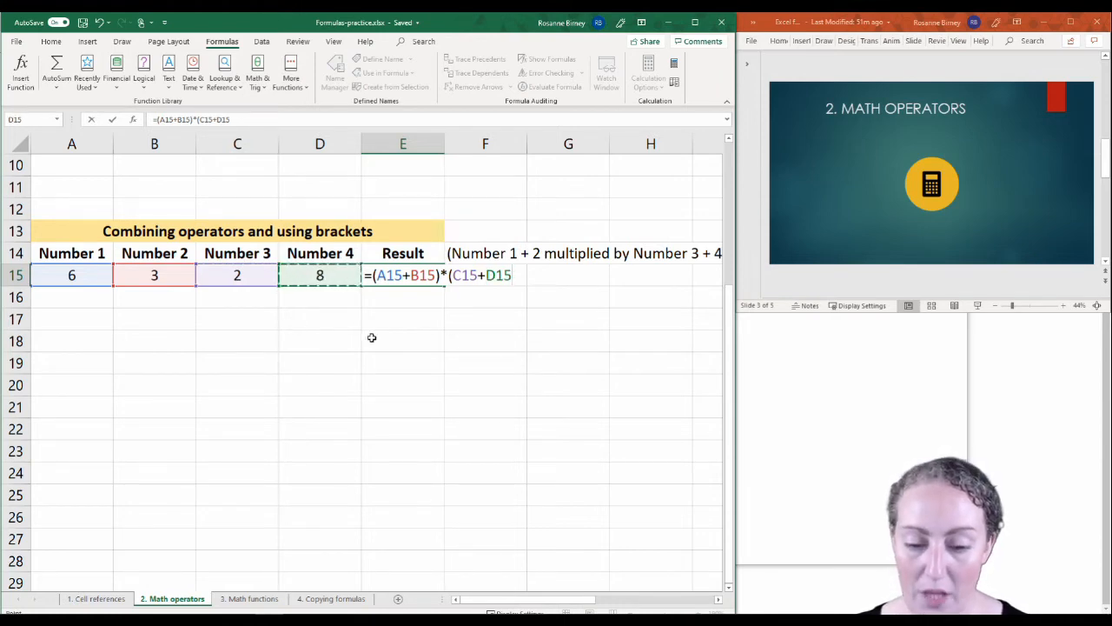
type(")")
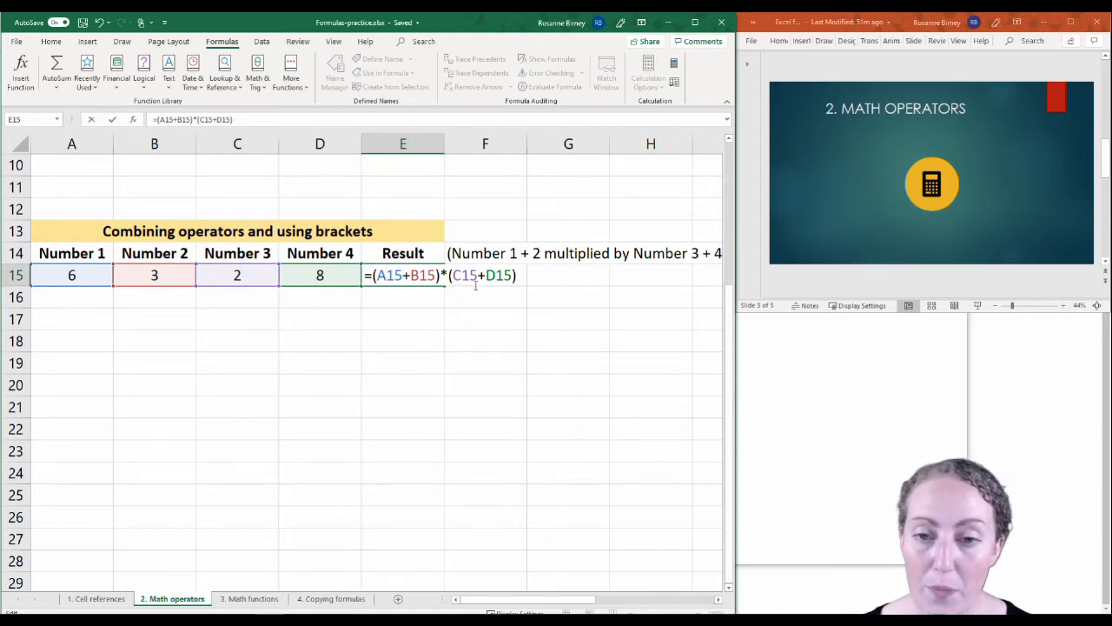
key("Return")
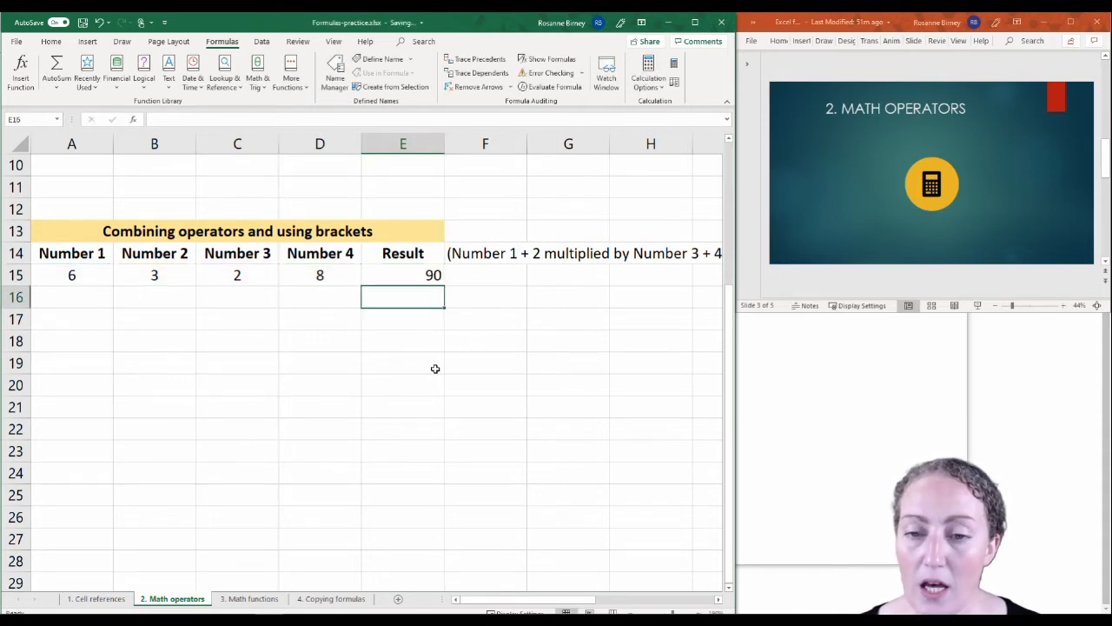
left_click(418, 274)
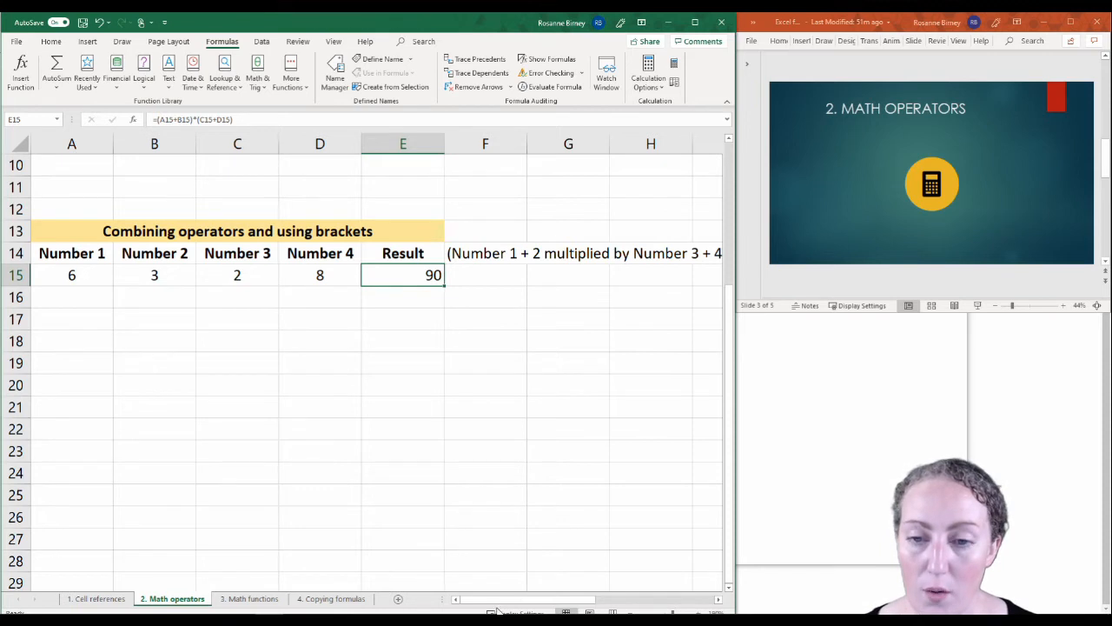
Step: Open the 3. Math functions sheet and advance the PowerPoint presentation to the Math Functions slide
scroll(370, 452, "up", 3)
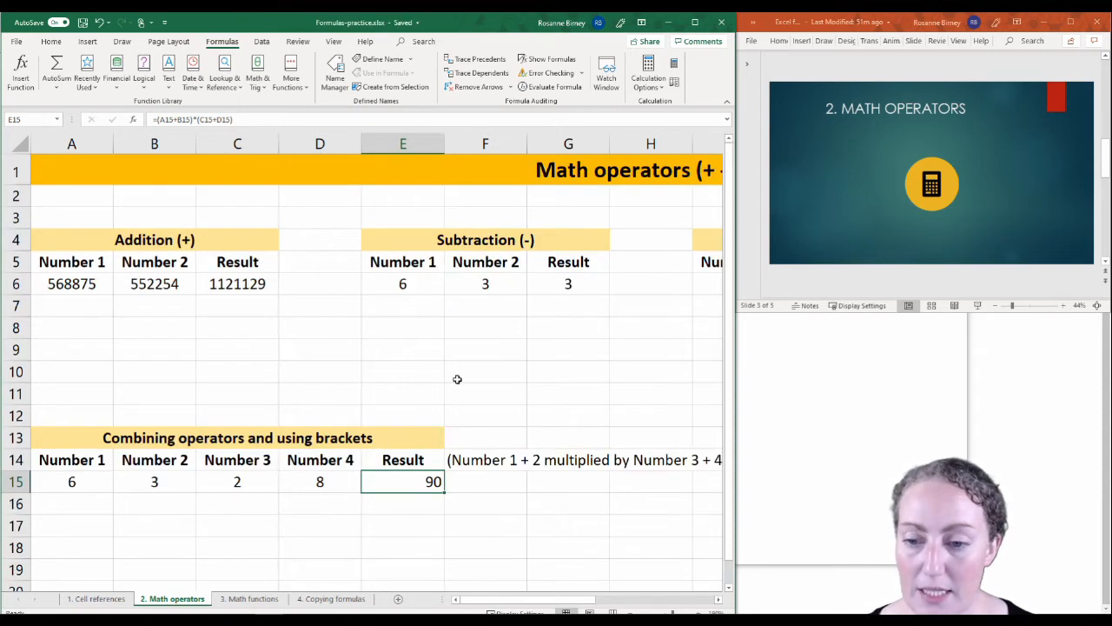
left_click(252, 602)
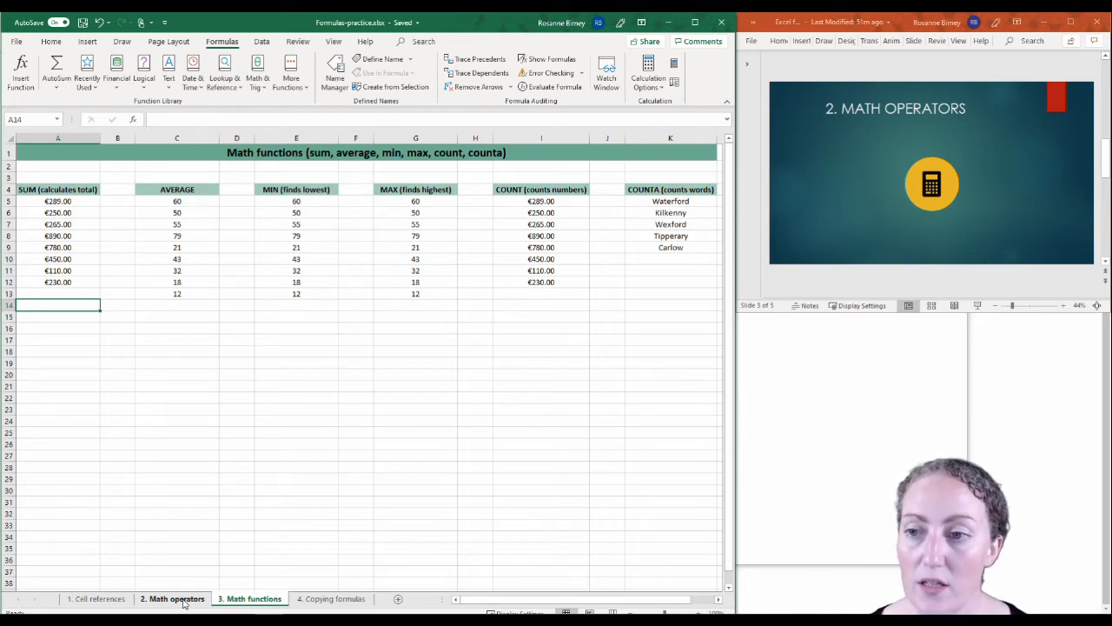
left_click(72, 201)
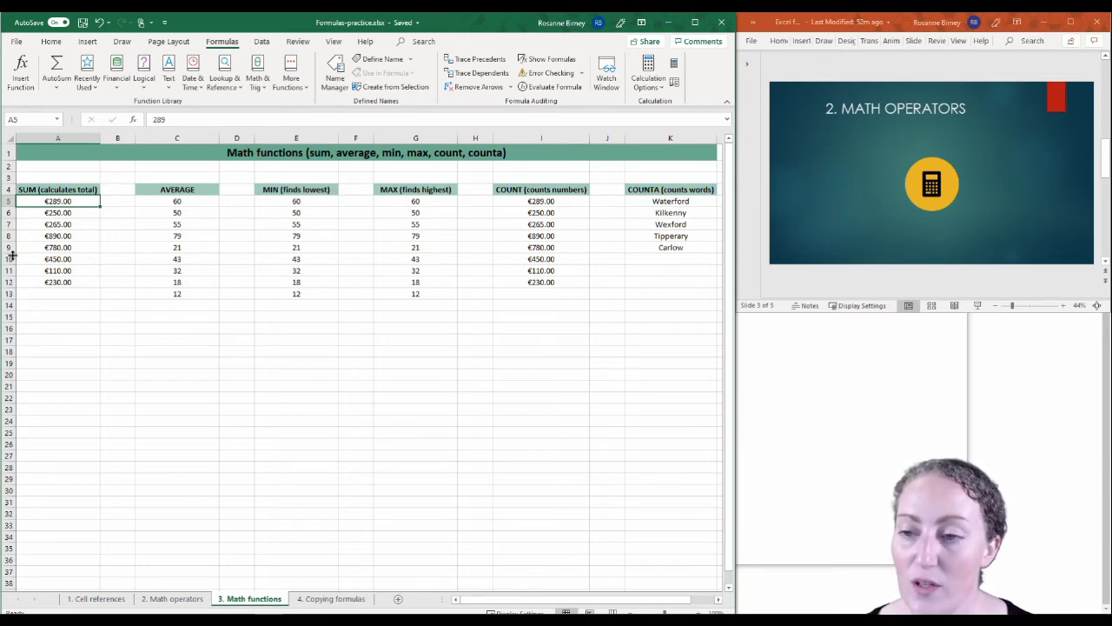
left_click(56, 292)
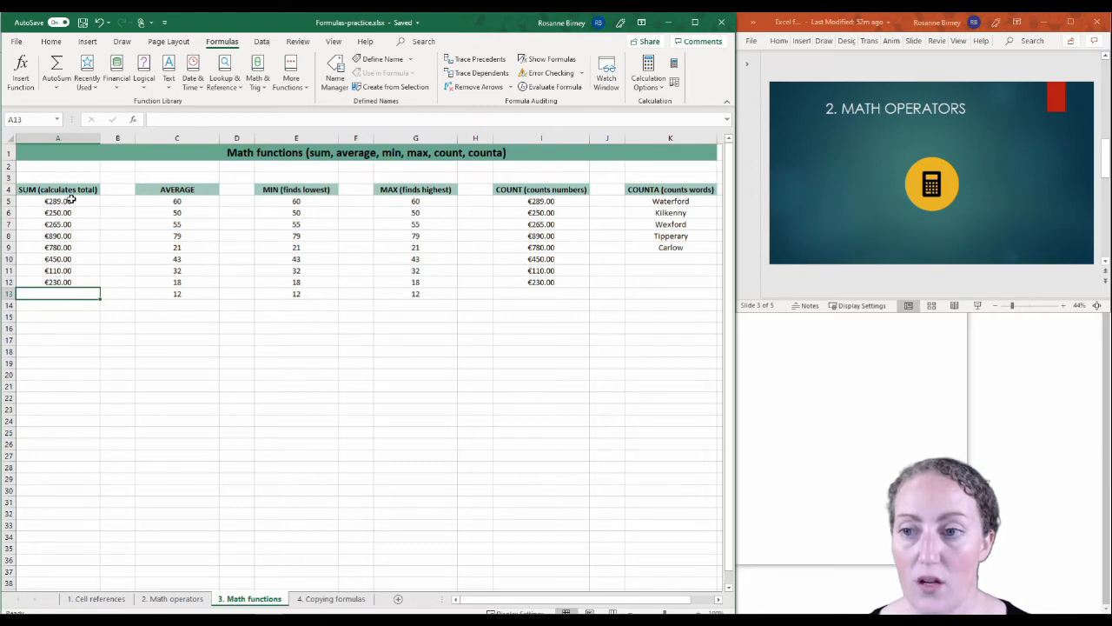
left_click_drag(71, 200, 73, 281)
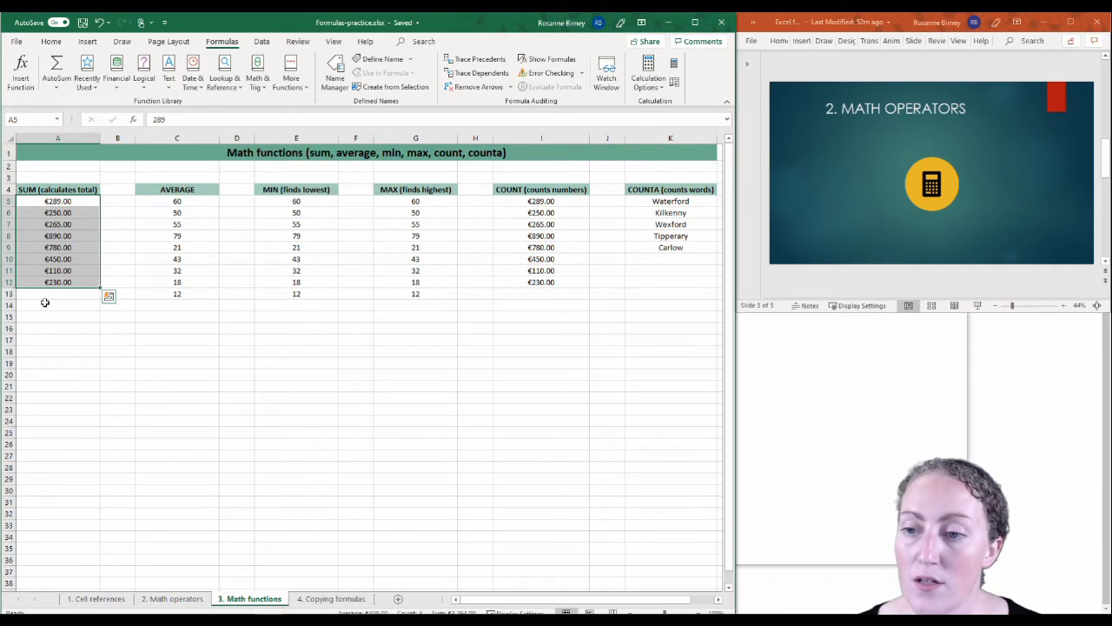
left_click(45, 303)
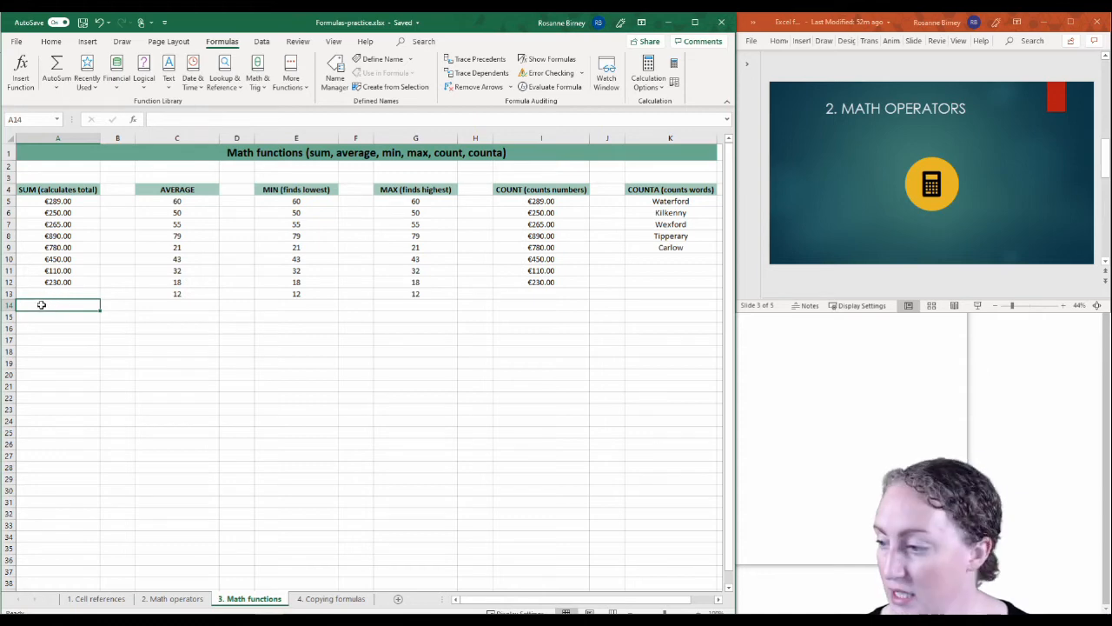
scroll(98, 304, "up", 3)
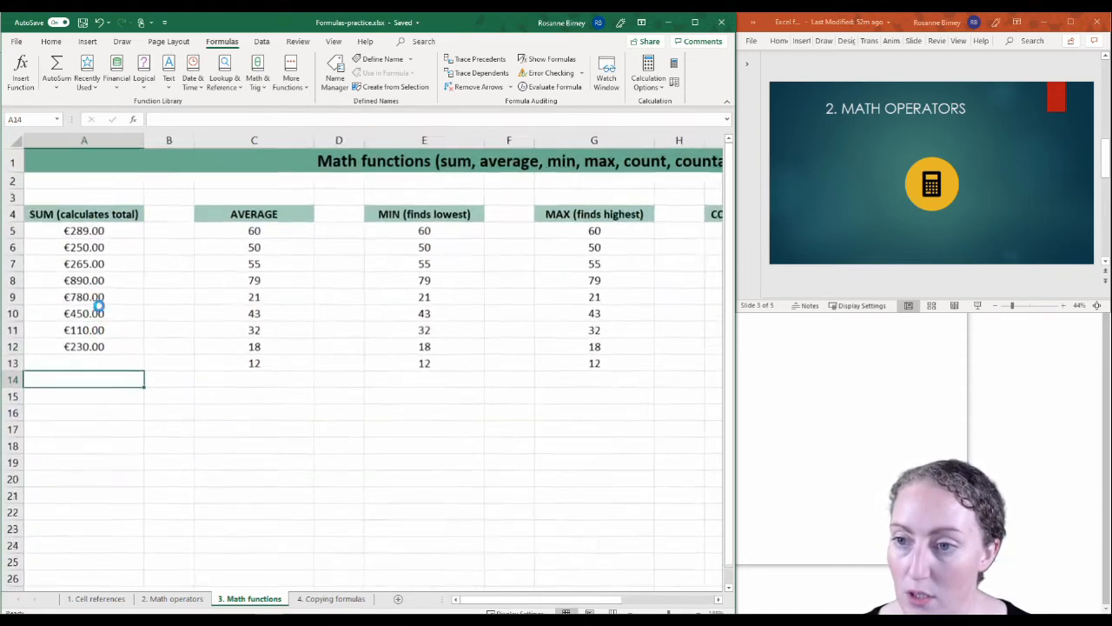
scroll(98, 304, "up", 2)
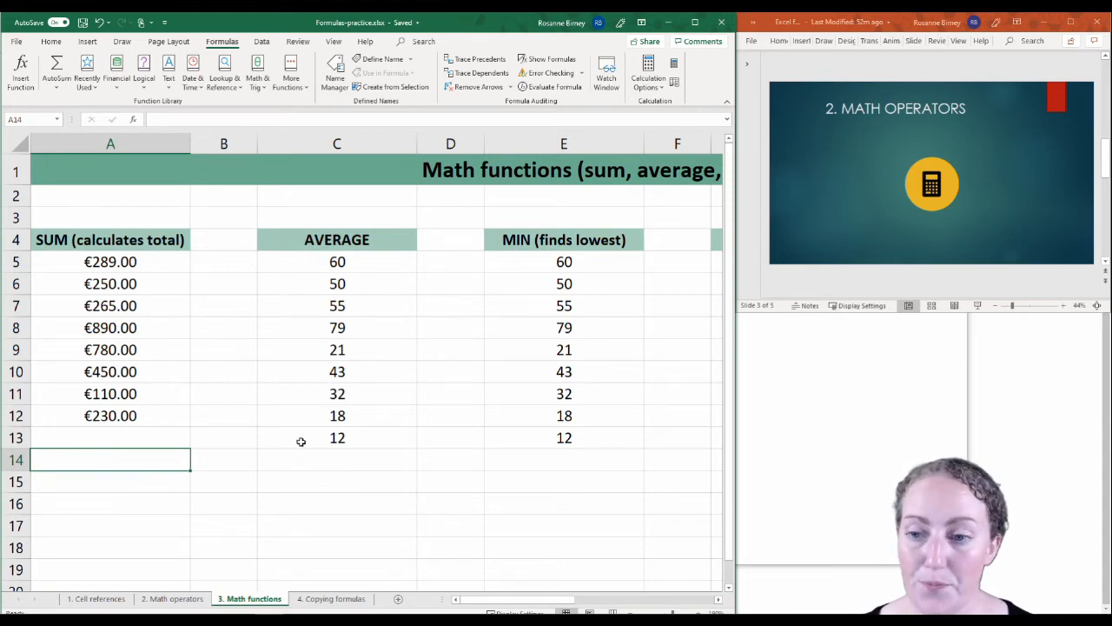
left_click(822, 283)
key("Page_Down")
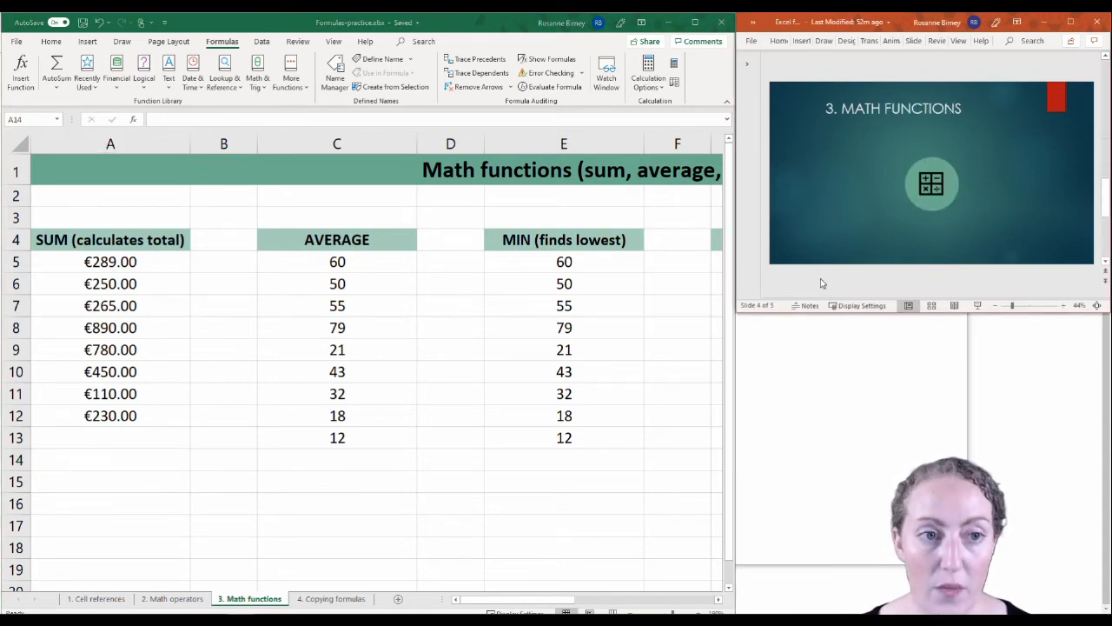
Step: Begin a SUM formula in A14, below the euro amounts in the SUM column
left_click(84, 462)
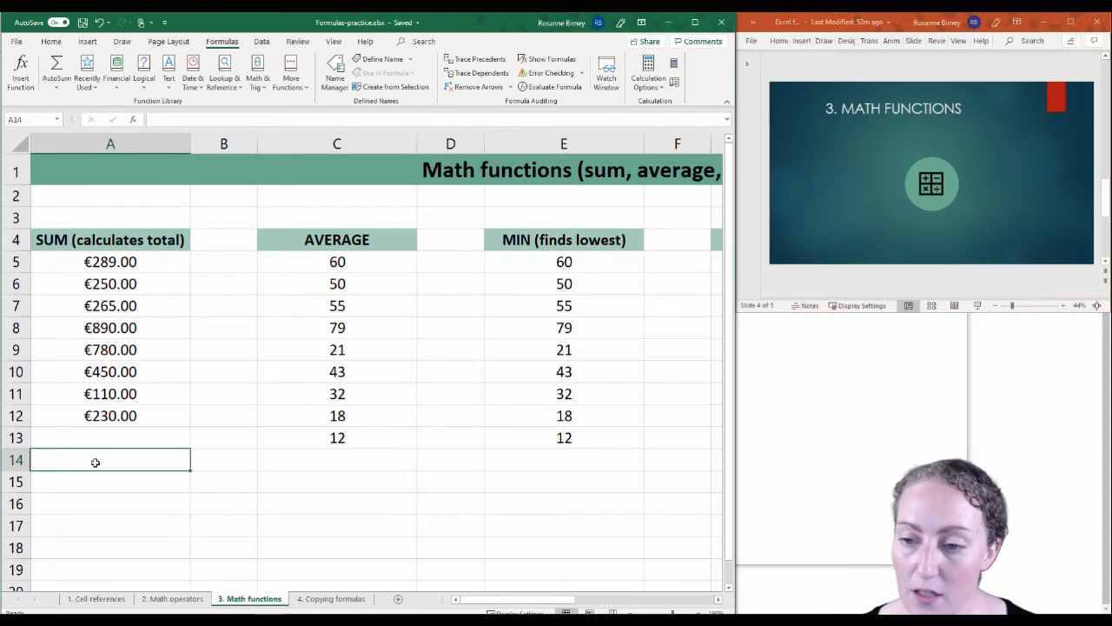
type("=")
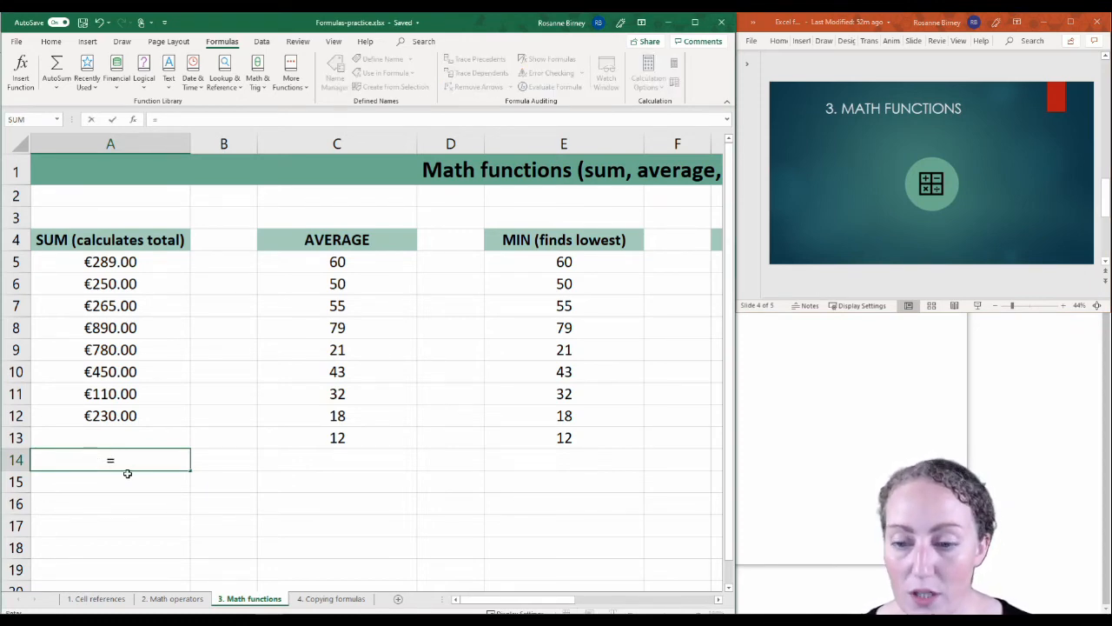
type("su")
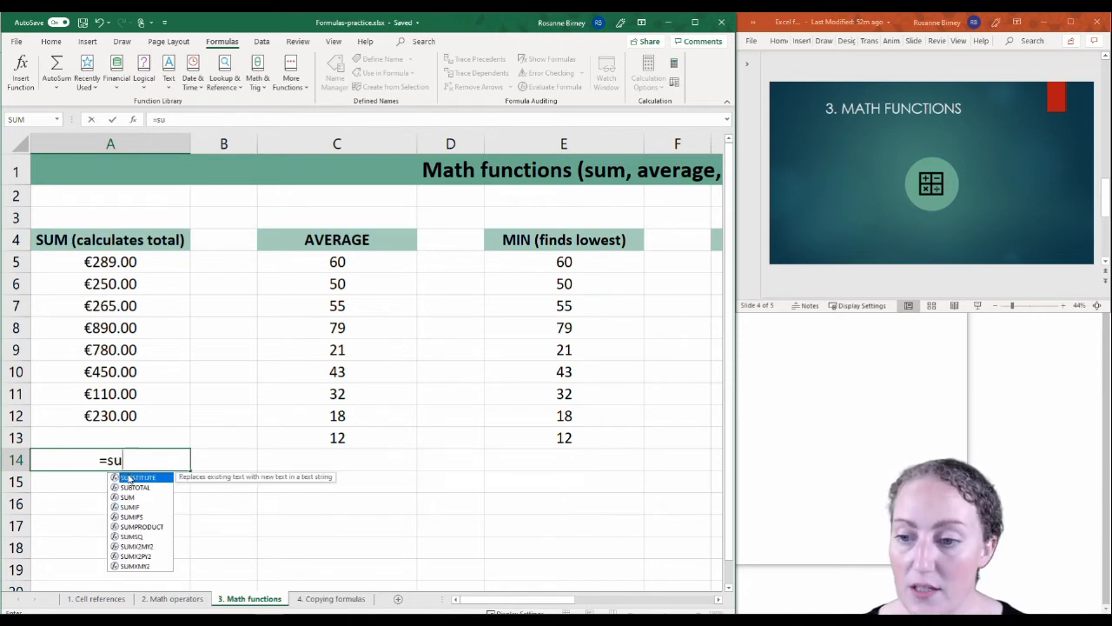
type("m")
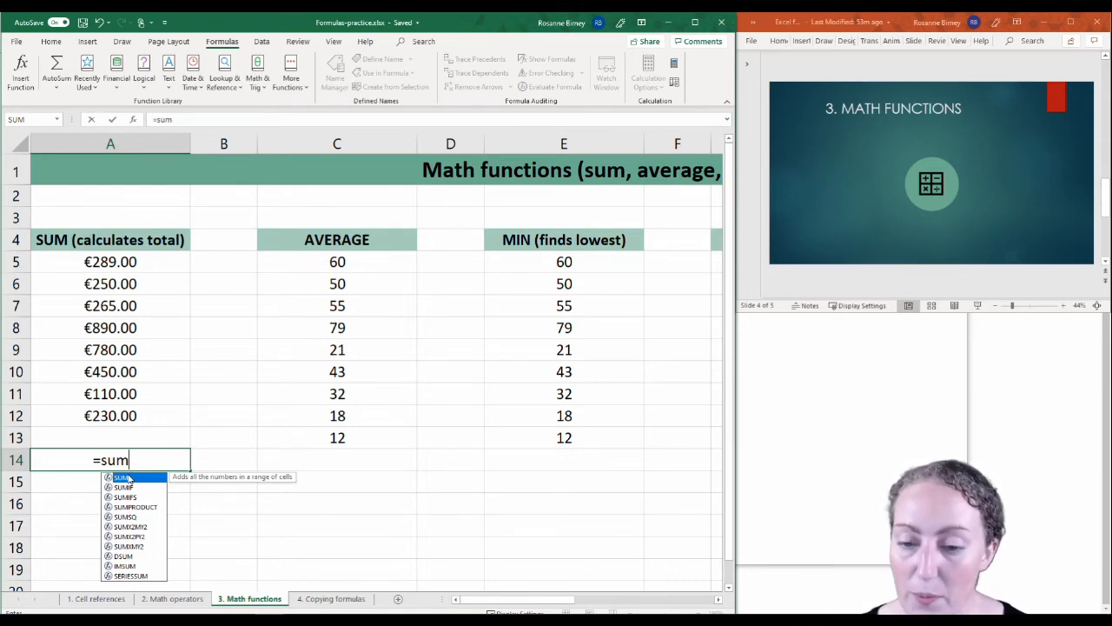
type("(")
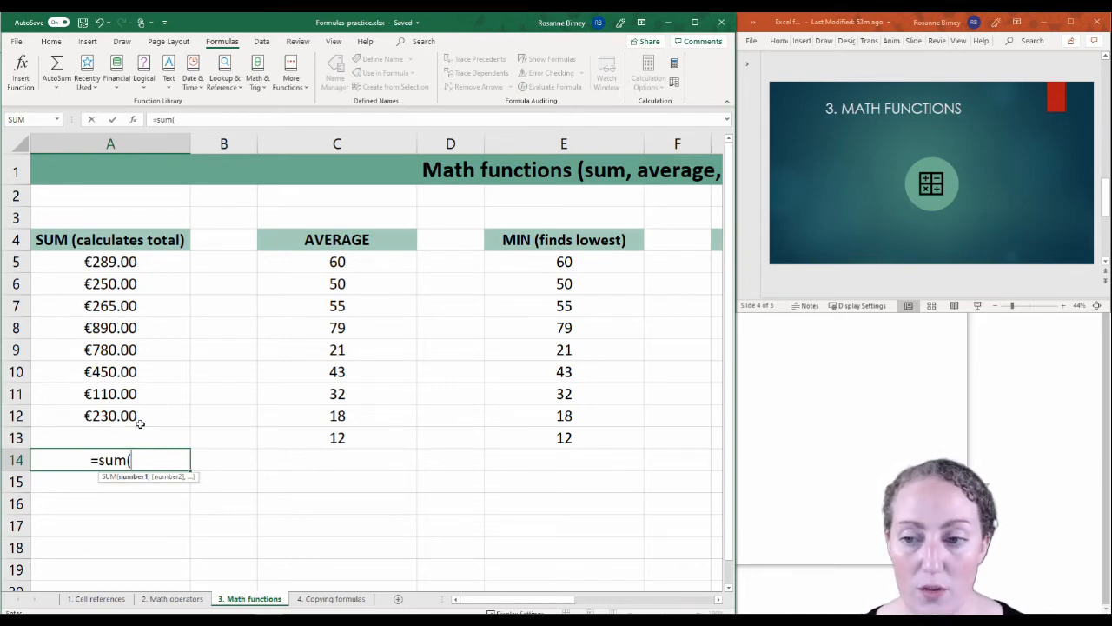
Step: Try supplying A5:A12 as the SUM range in A14, first by selecting the cells and again as written text, clearing it each time
left_click(148, 260)
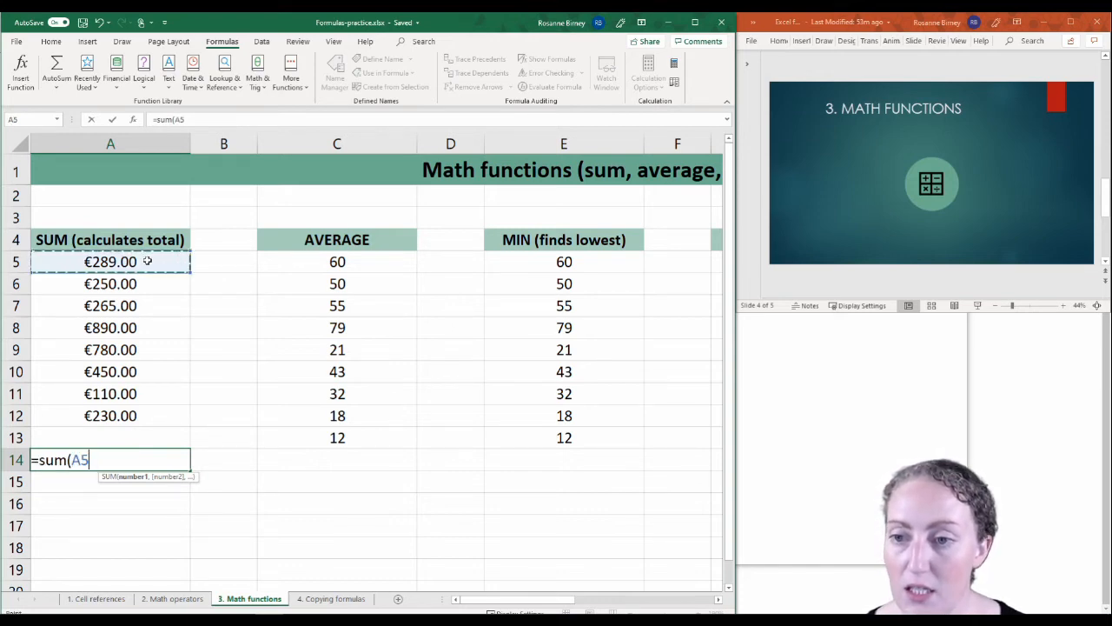
left_click_drag(148, 261, 149, 428)
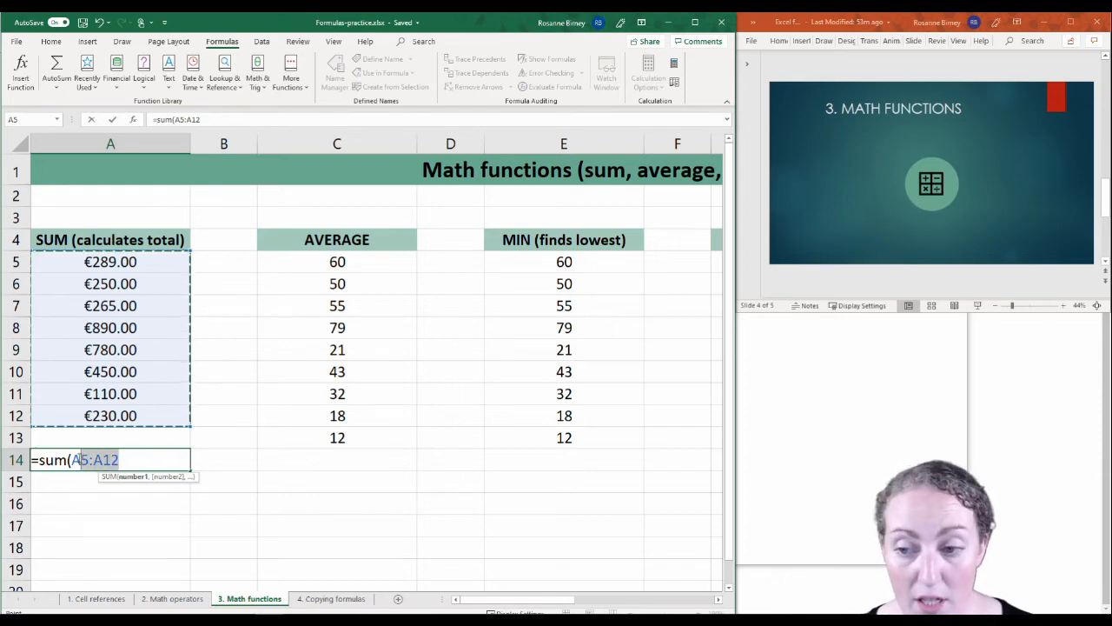
left_click_drag(75, 458, 73, 460)
key("BackSpace")
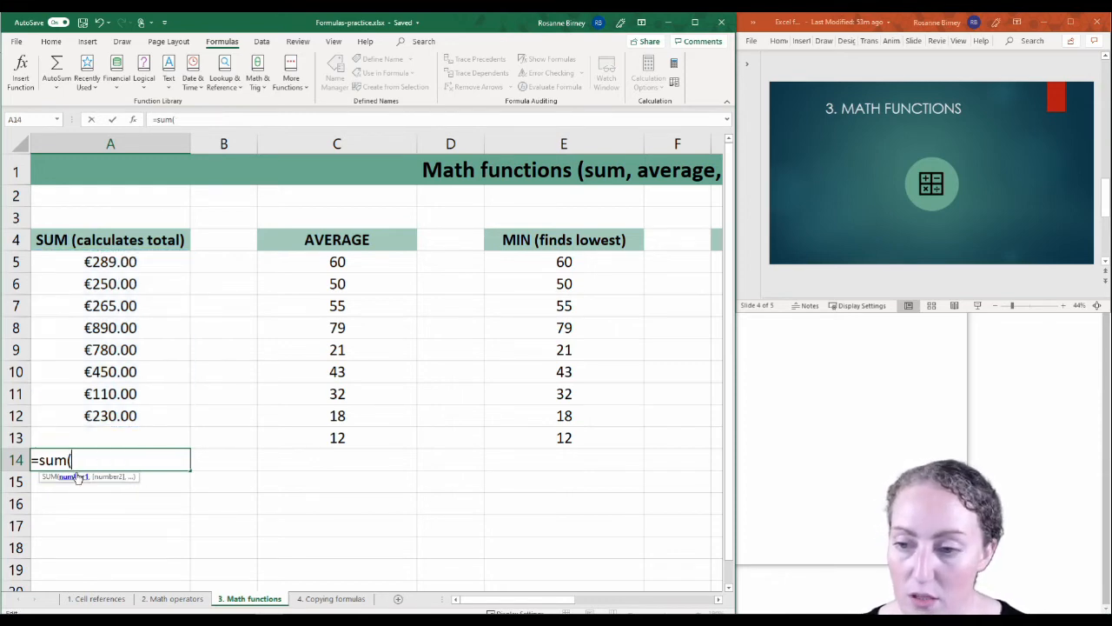
type("a5")
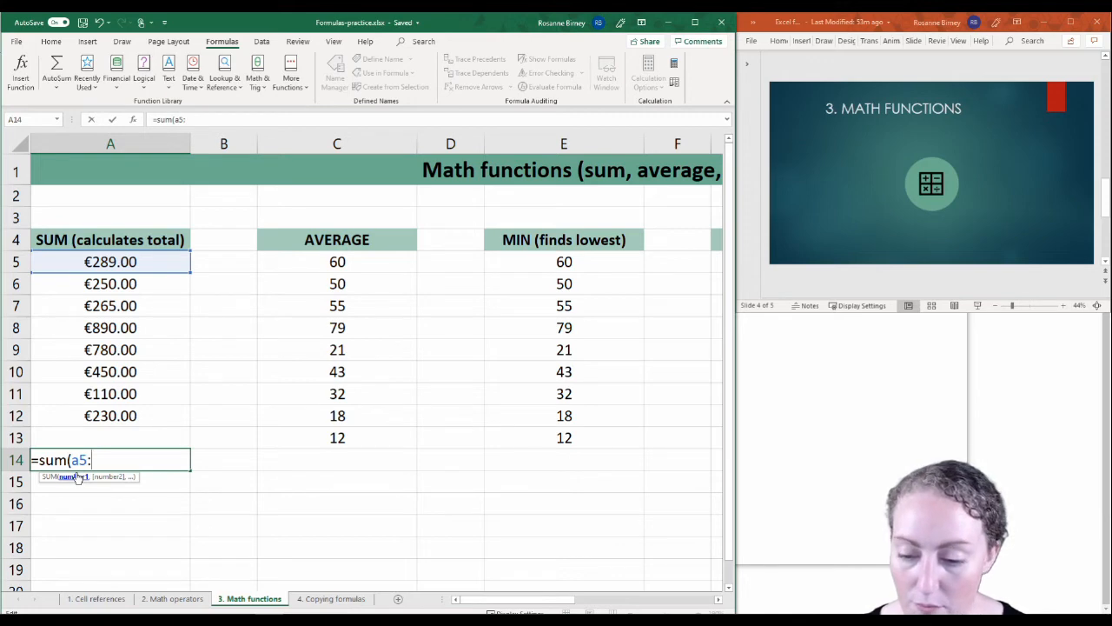
type(":a12")
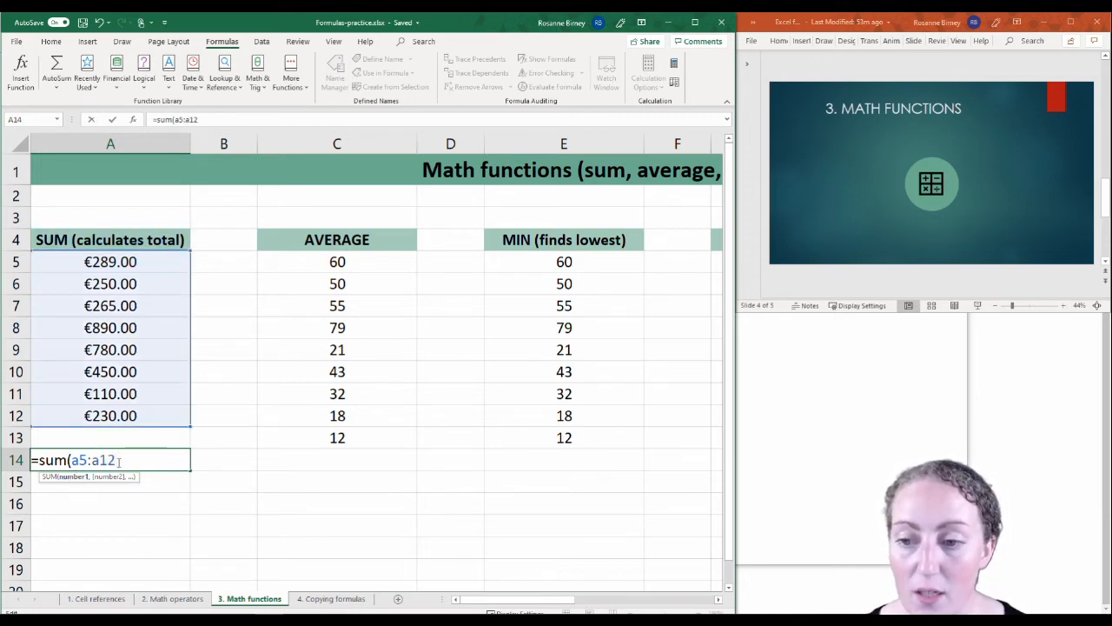
left_click_drag(119, 461, 71, 459)
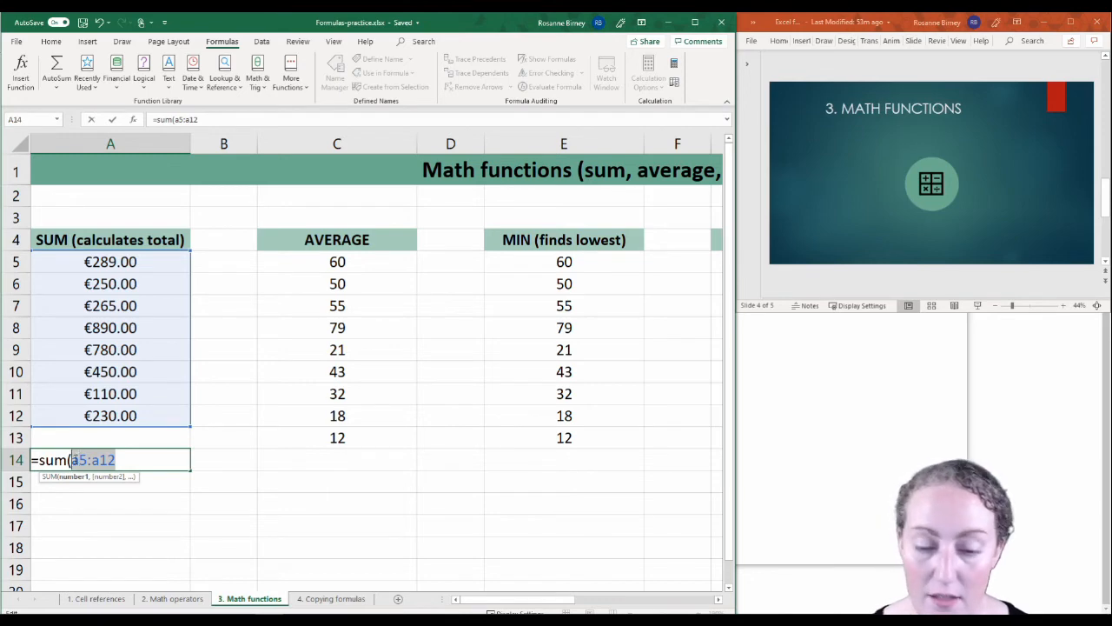
key("BackSpace")
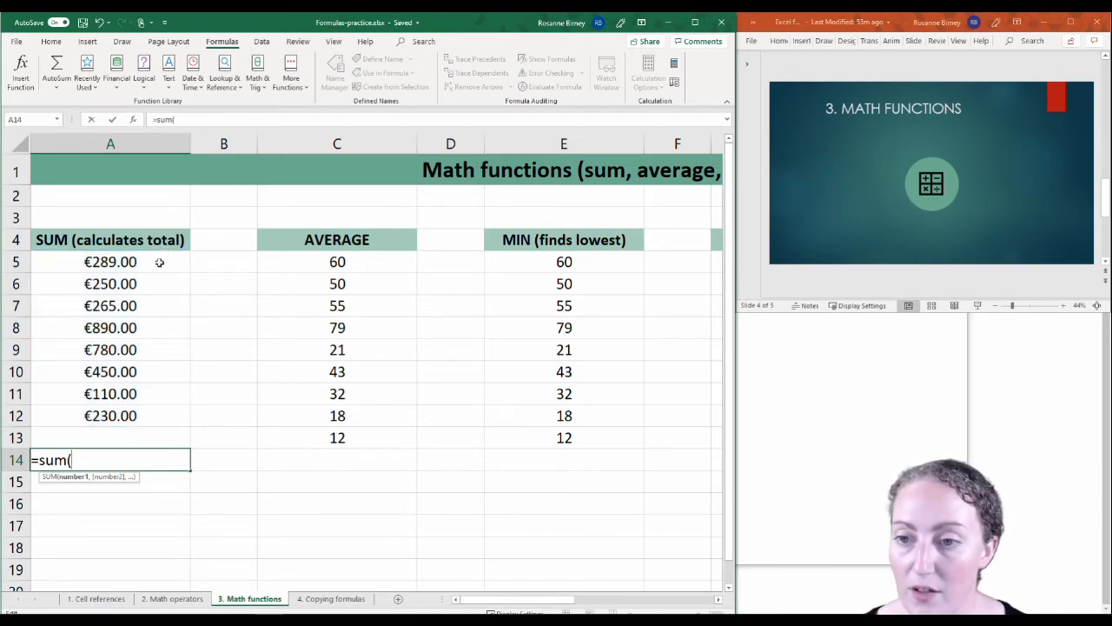
Step: Complete the formula in A14 as =sum(A5:A12), choosing the range from the cells, and select the result cell
left_click_drag(159, 261, 143, 410)
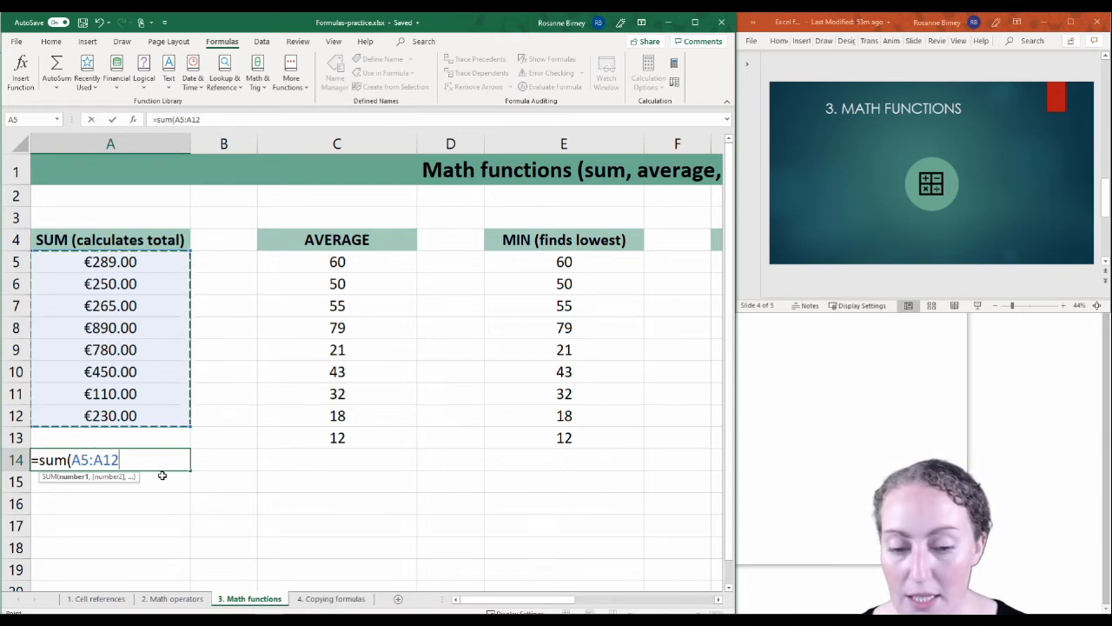
type(")")
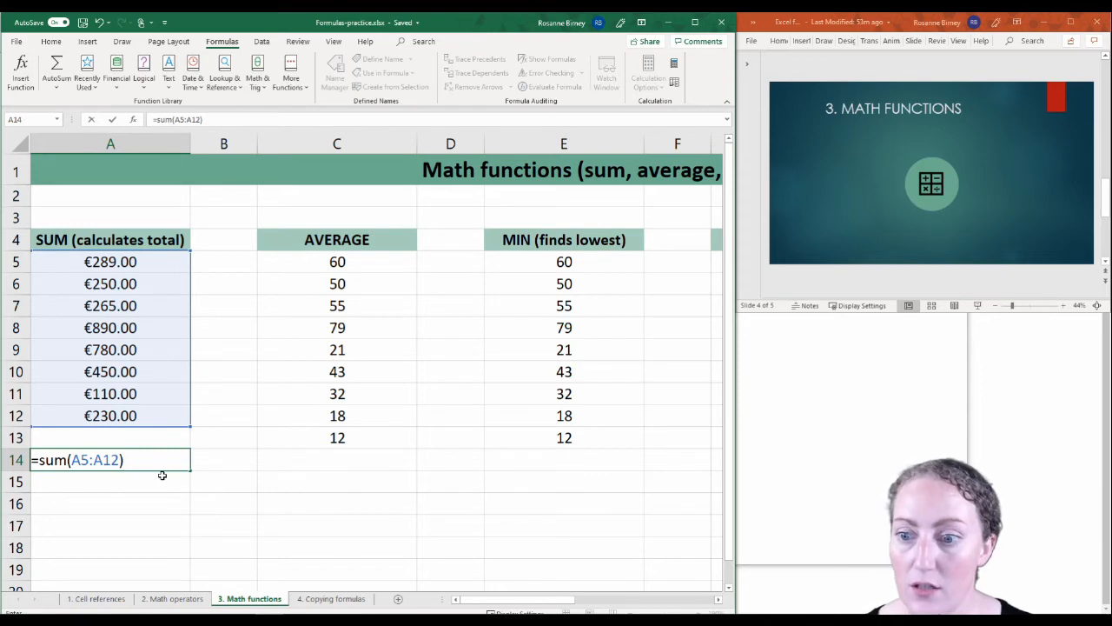
key("Return")
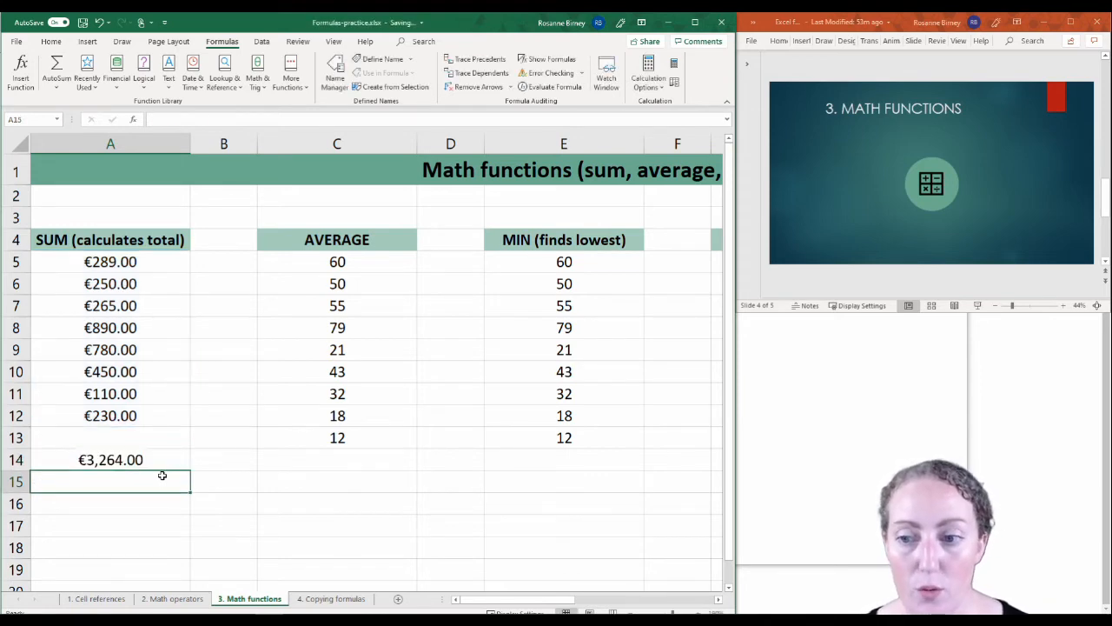
left_click(137, 458)
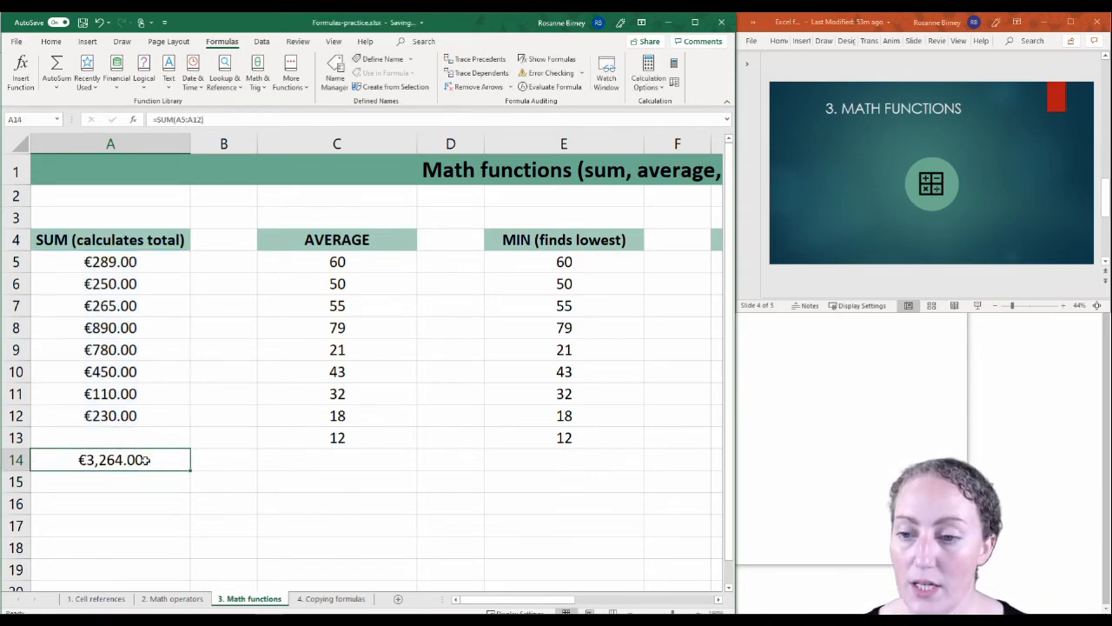
Step: Enter the formula =average(C5:C13) in C15, below the AVERAGE column
left_click(334, 483)
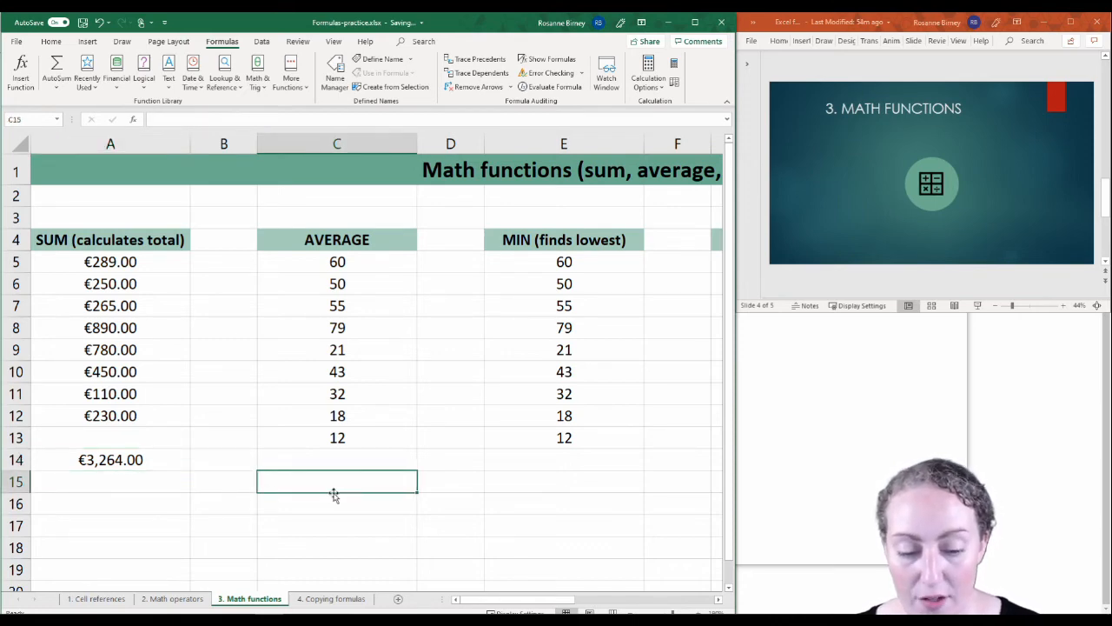
type("=a")
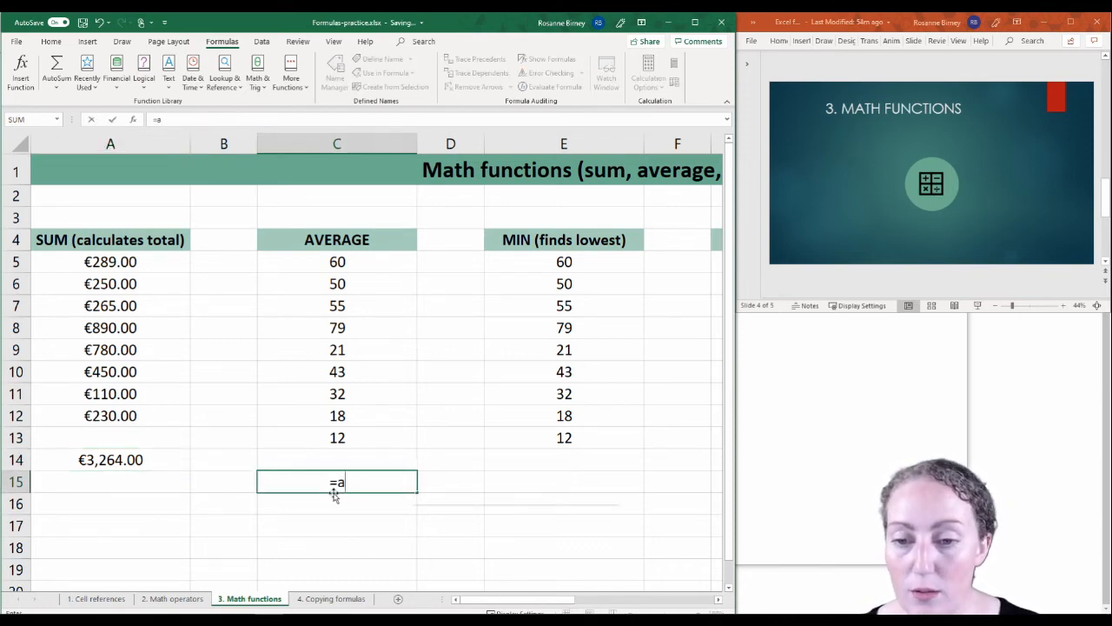
type("verage")
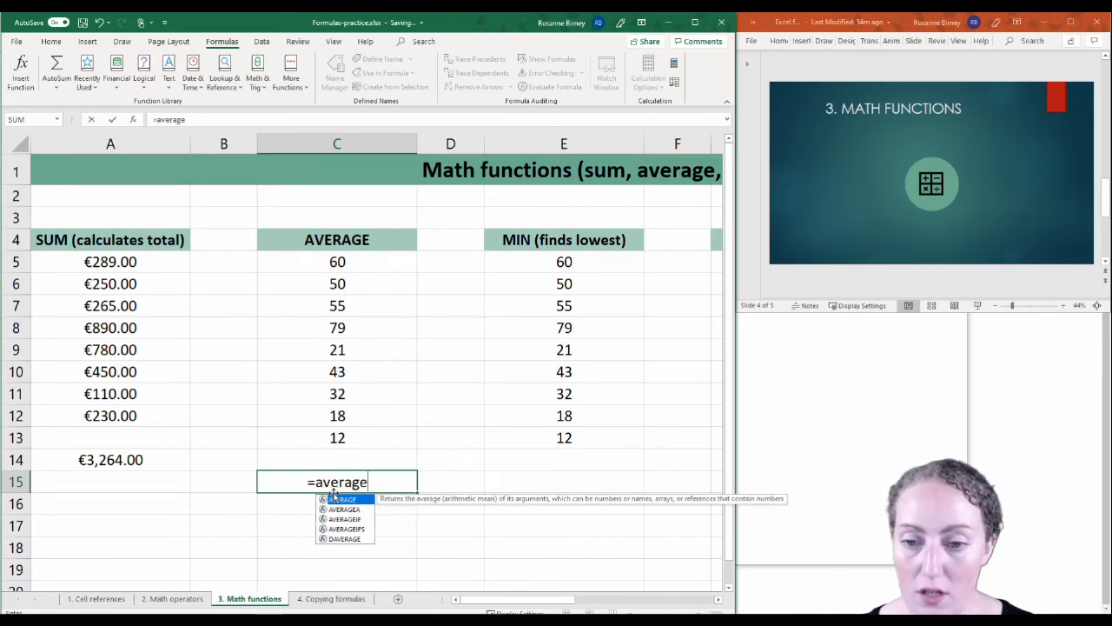
type("(")
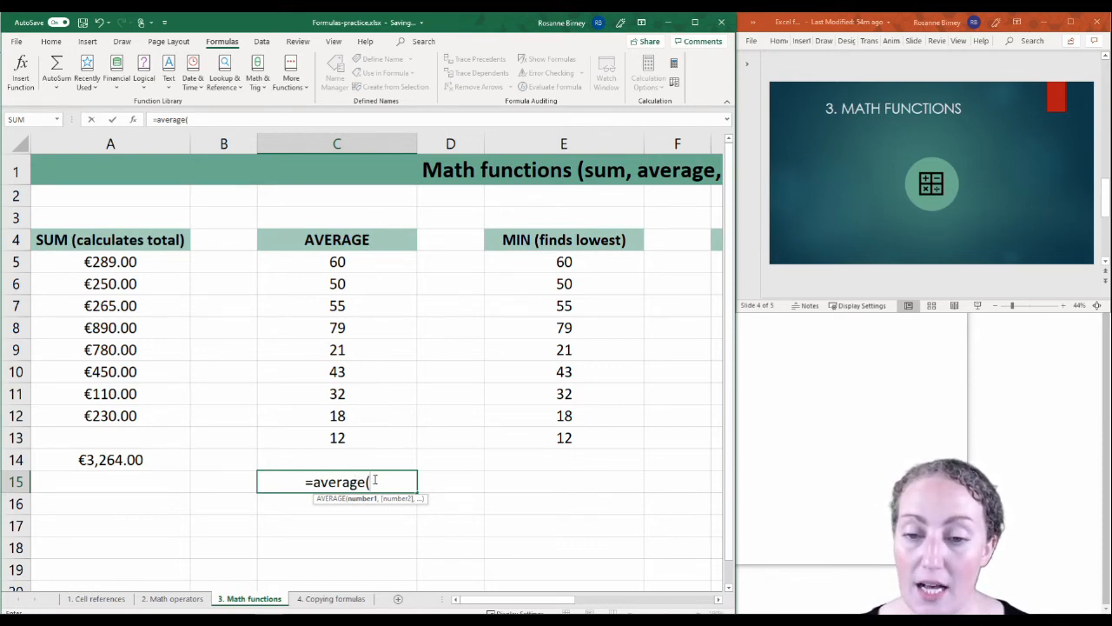
left_click_drag(355, 261, 373, 433)
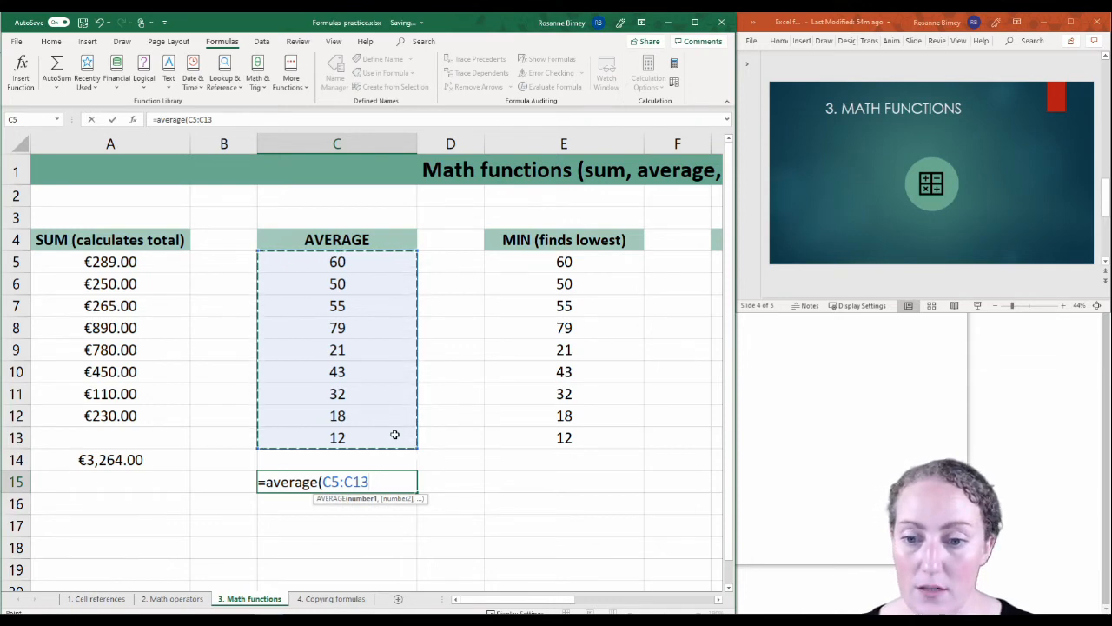
type(")")
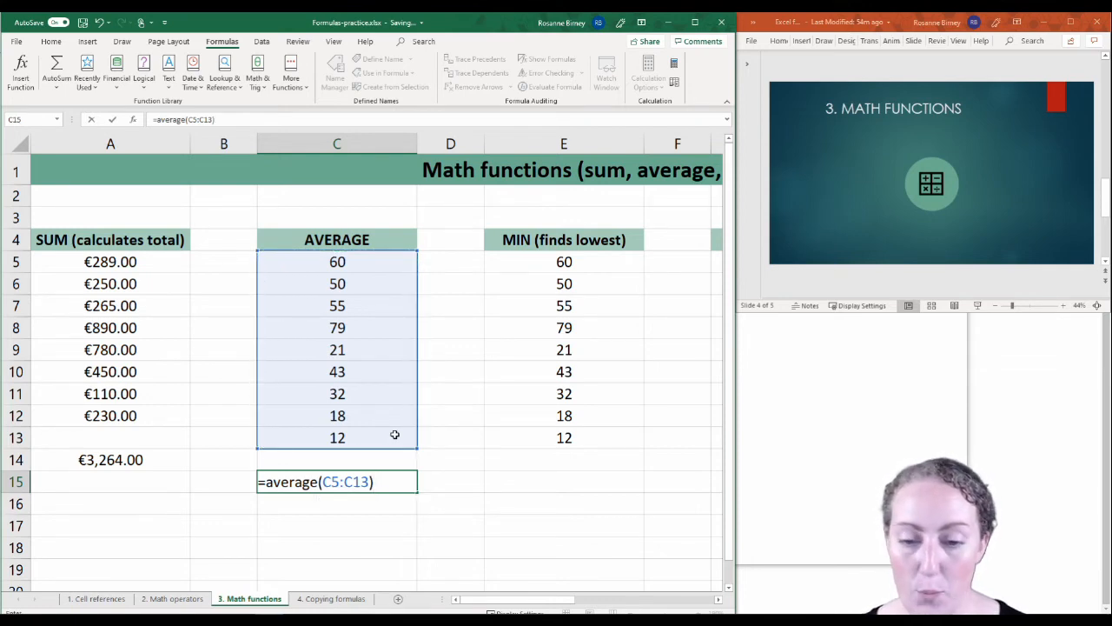
key("ctrl+Return")
key("Return")
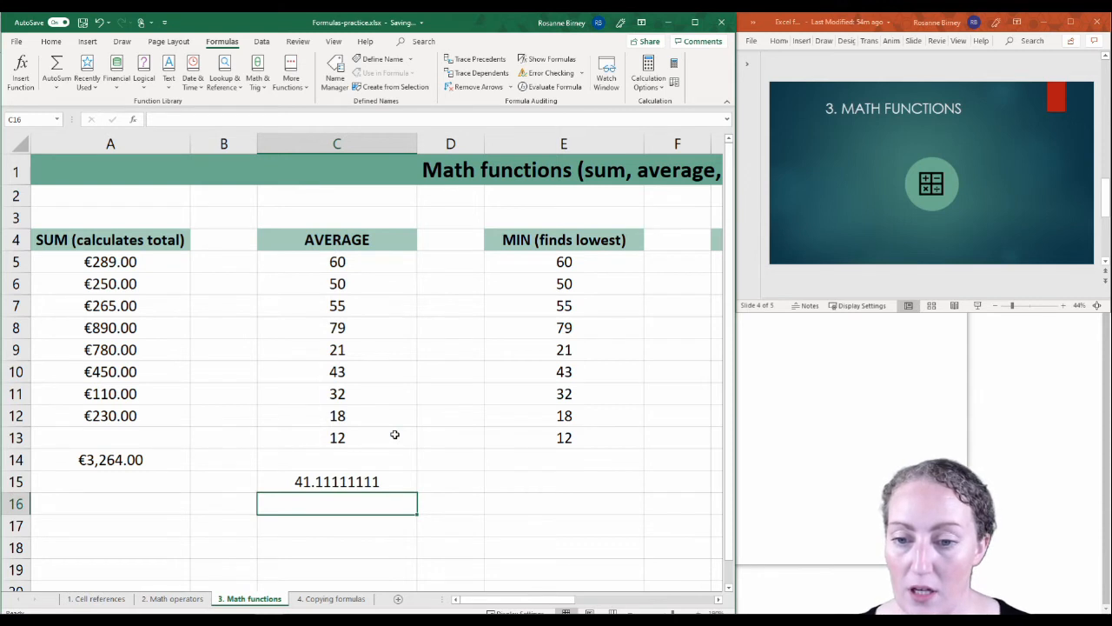
Step: Decrease the decimals of the average in C15 until it displays as a whole number
left_click(366, 480)
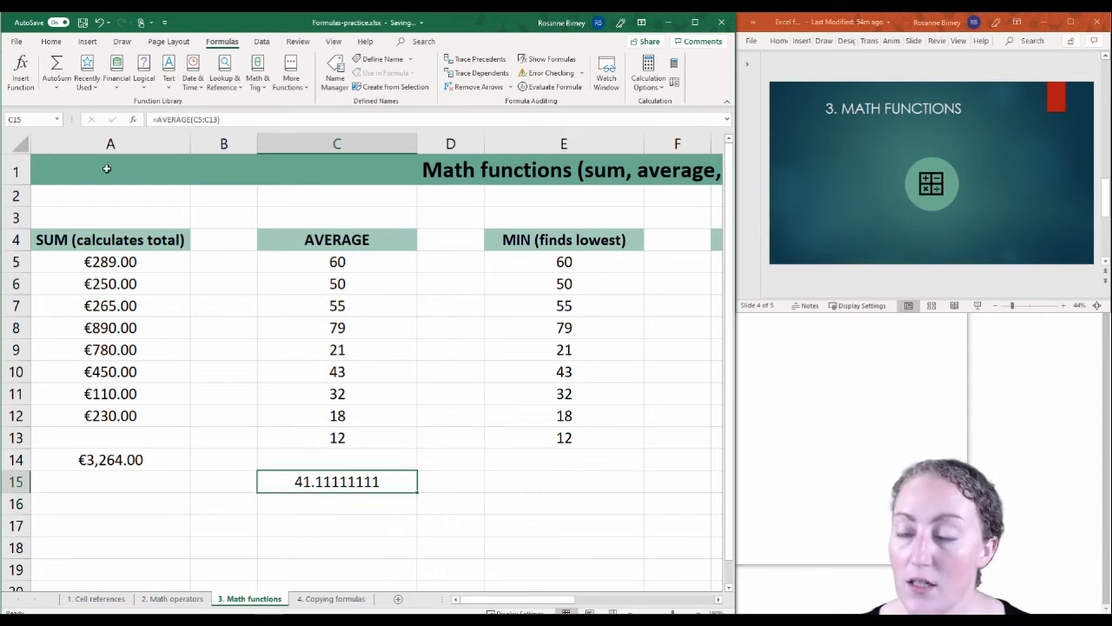
left_click(50, 42)
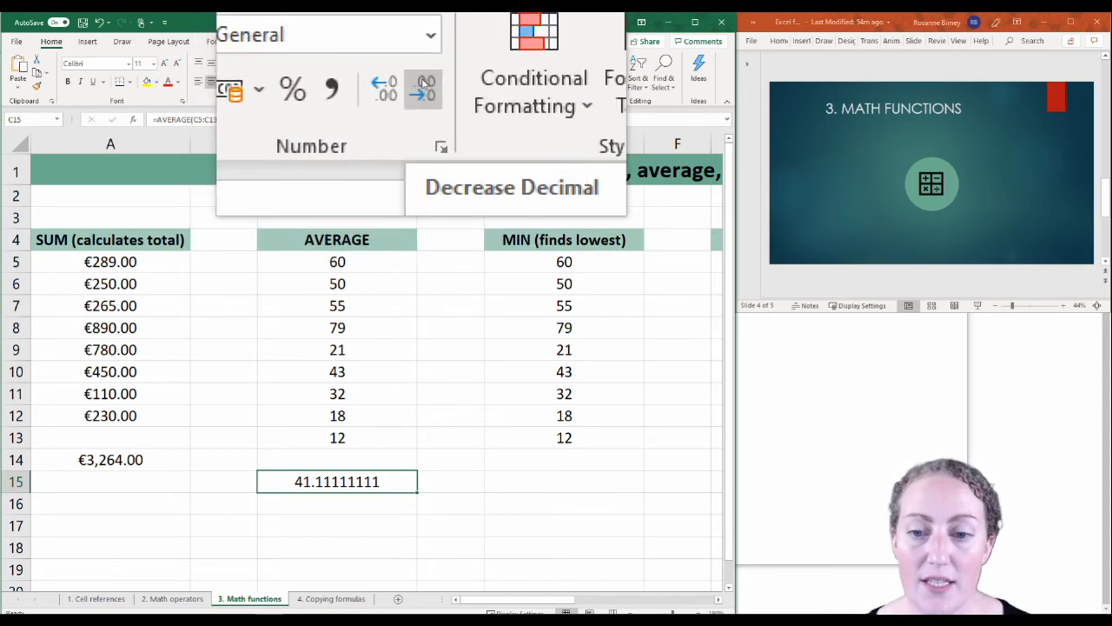
left_click(424, 83)
left_click(424, 83)
left_click(424, 84)
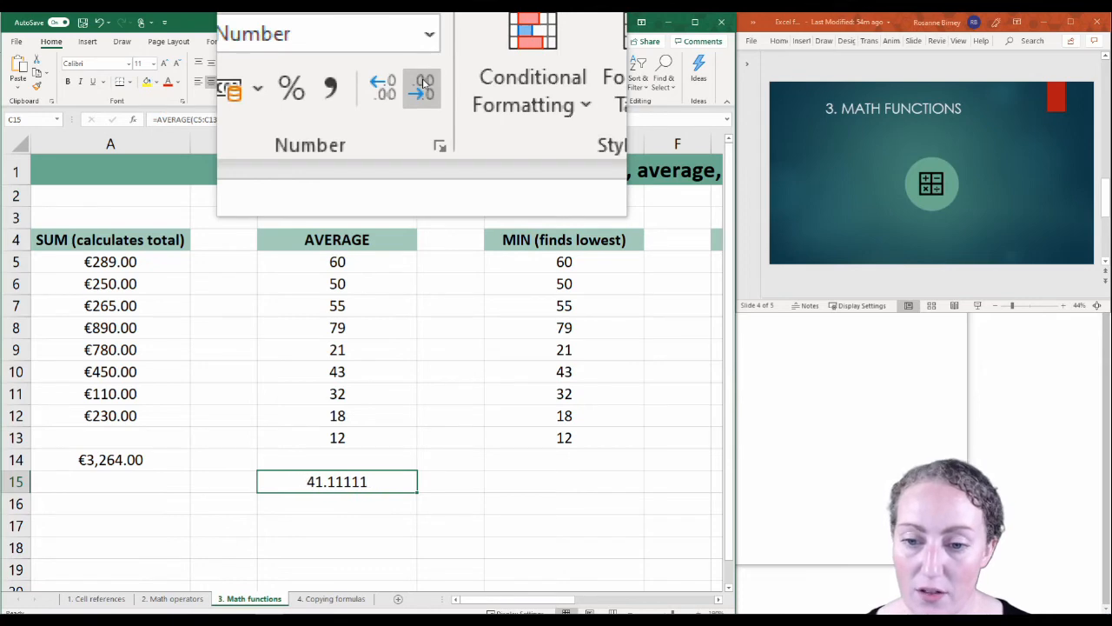
left_click(424, 84)
left_click(424, 84)
left_click(424, 84)
left_click(424, 84)
left_click(424, 84)
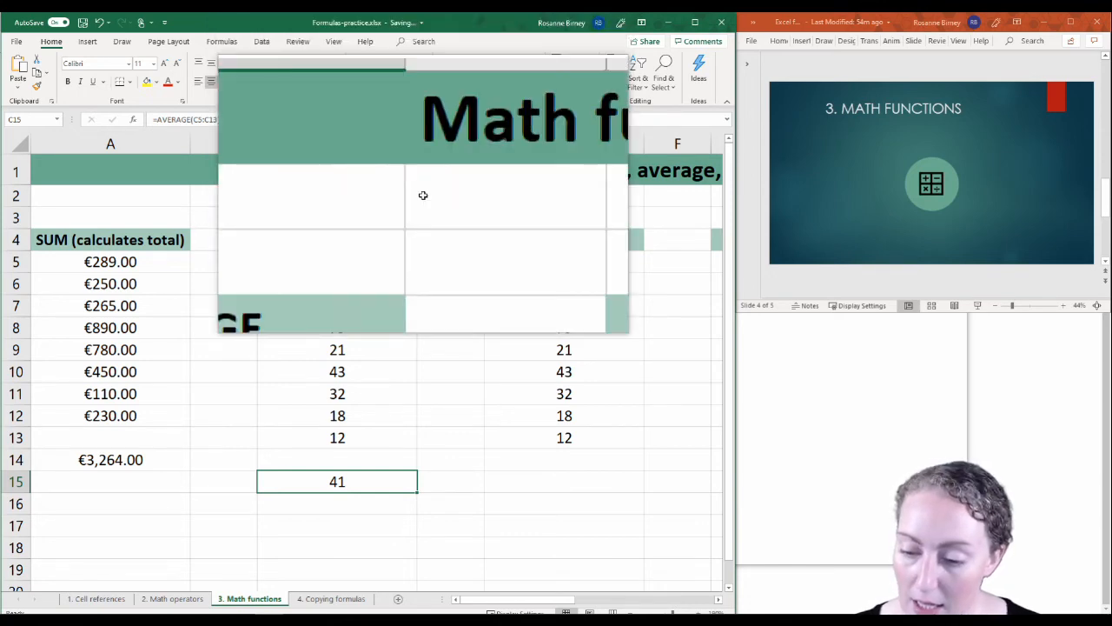
key("super+Escape")
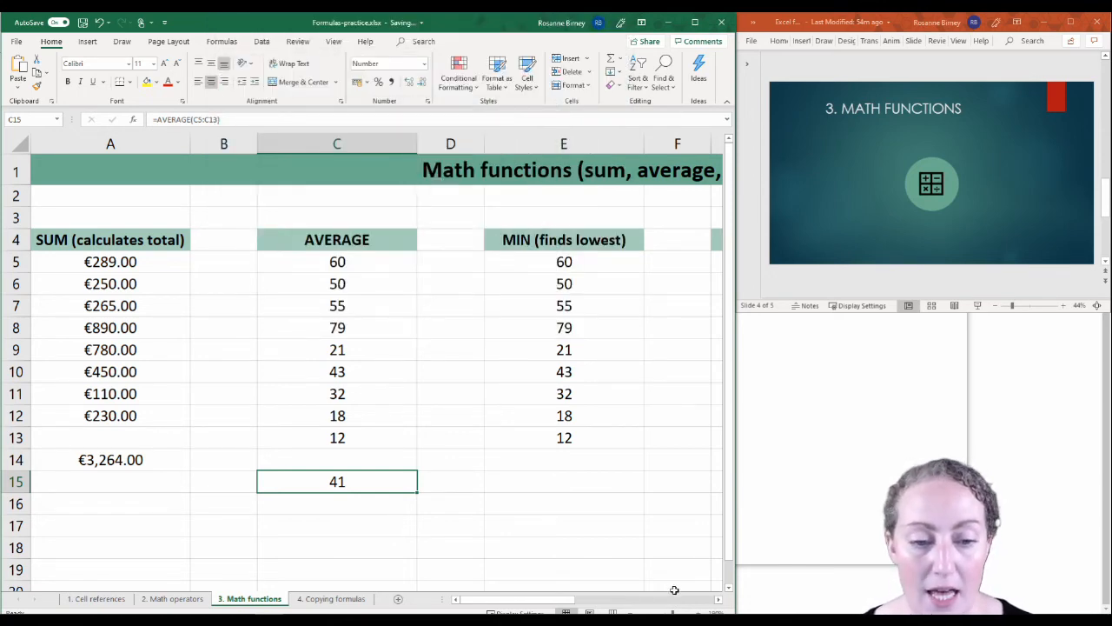
Step: Enter the formula =min(E5:E13) in E15, below the MIN column, and select the result cell
left_click(715, 599)
left_click(715, 599)
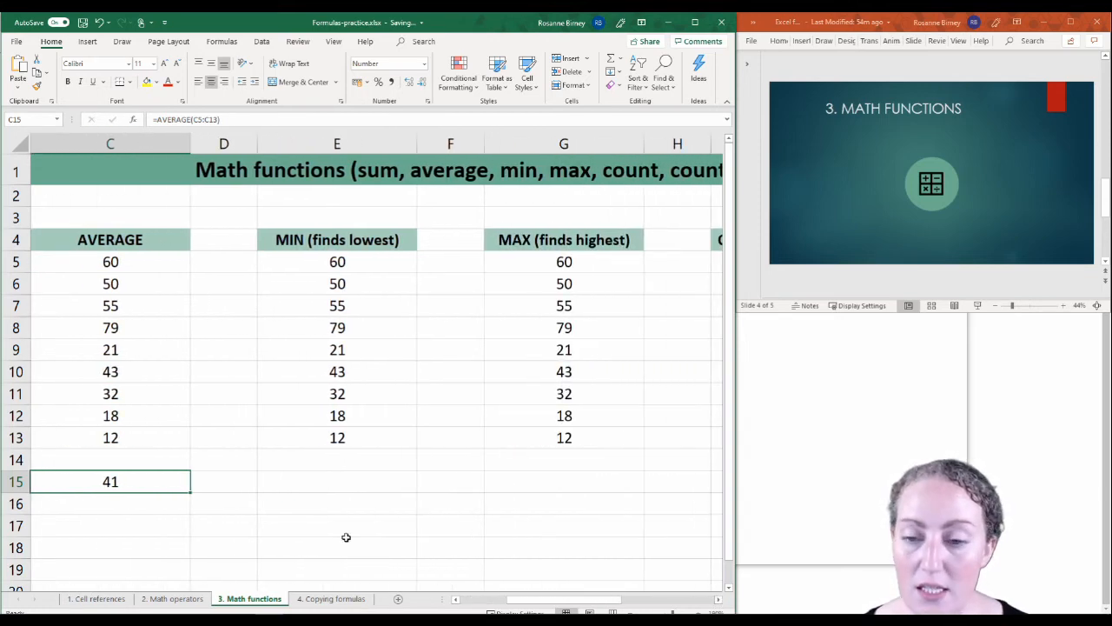
left_click(336, 480)
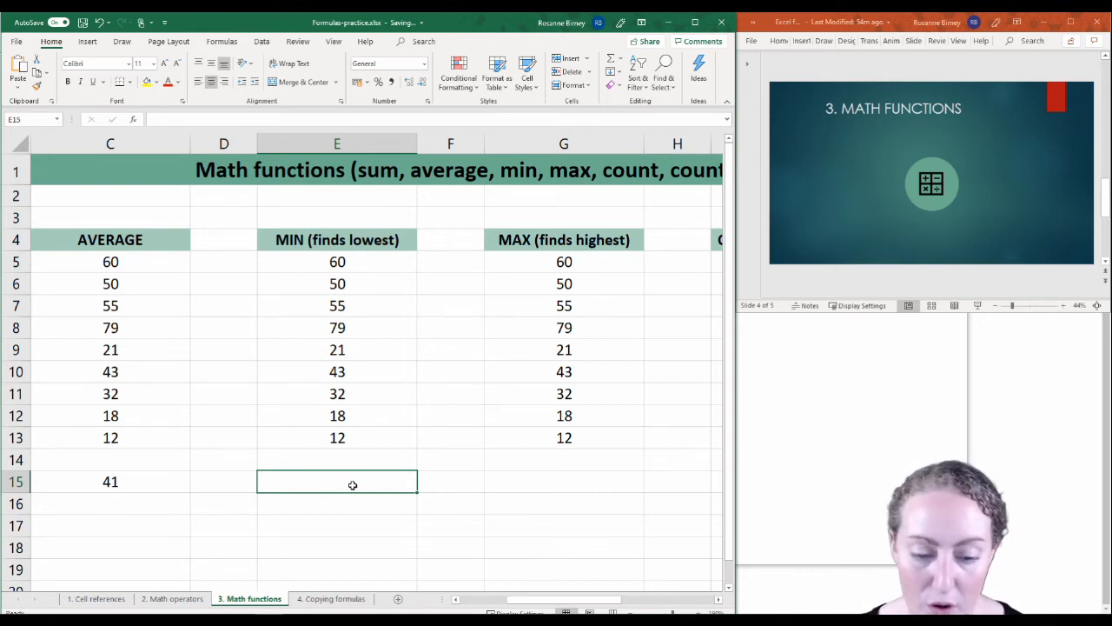
type("=")
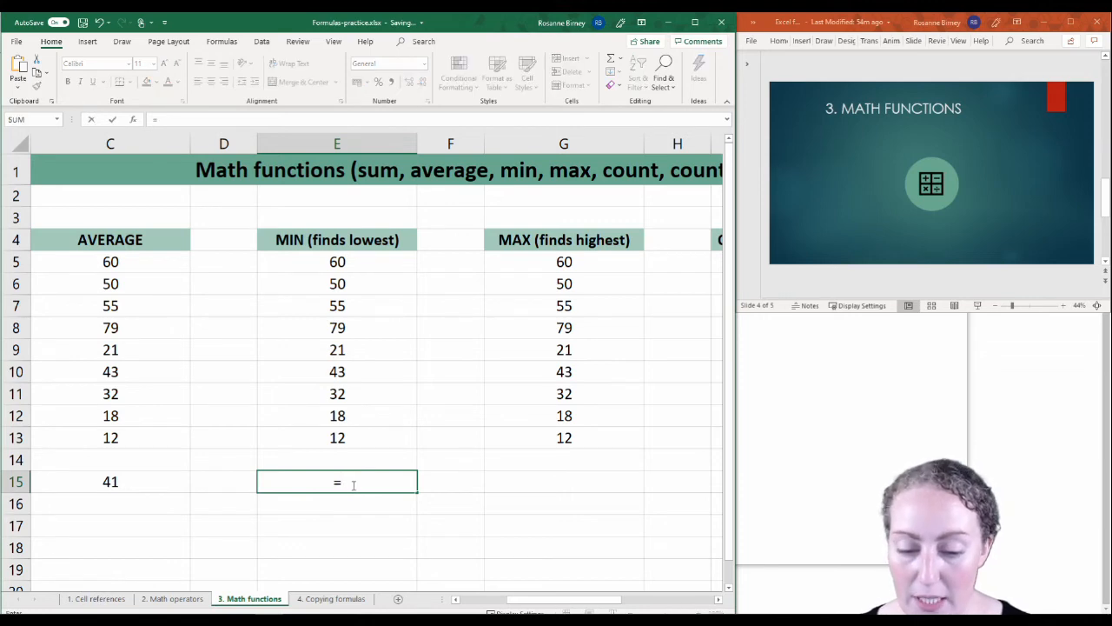
type("min")
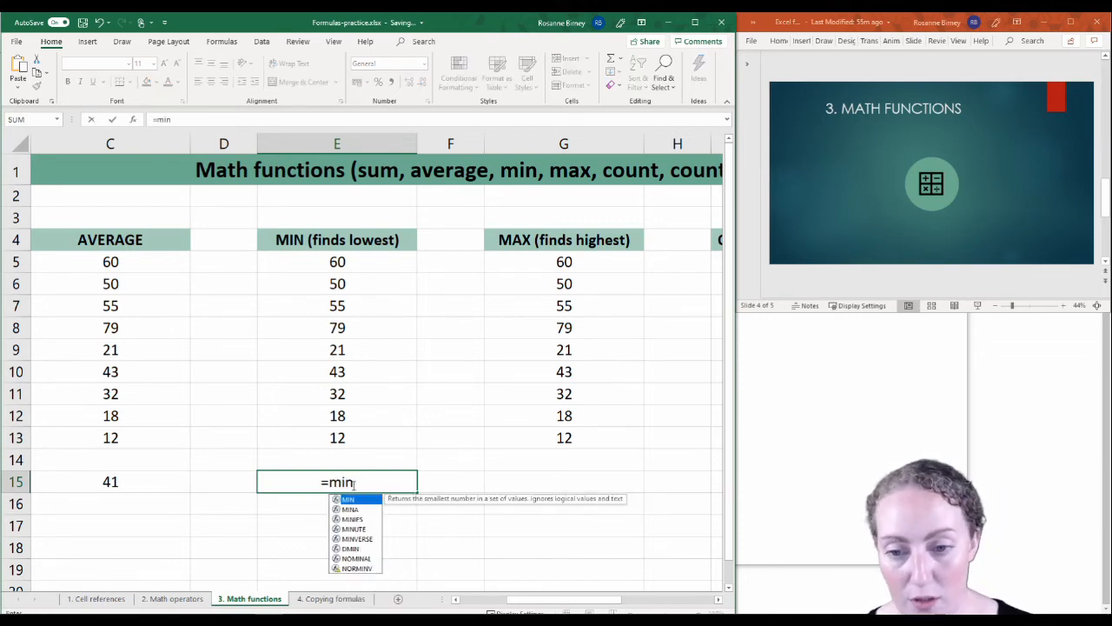
type("(")
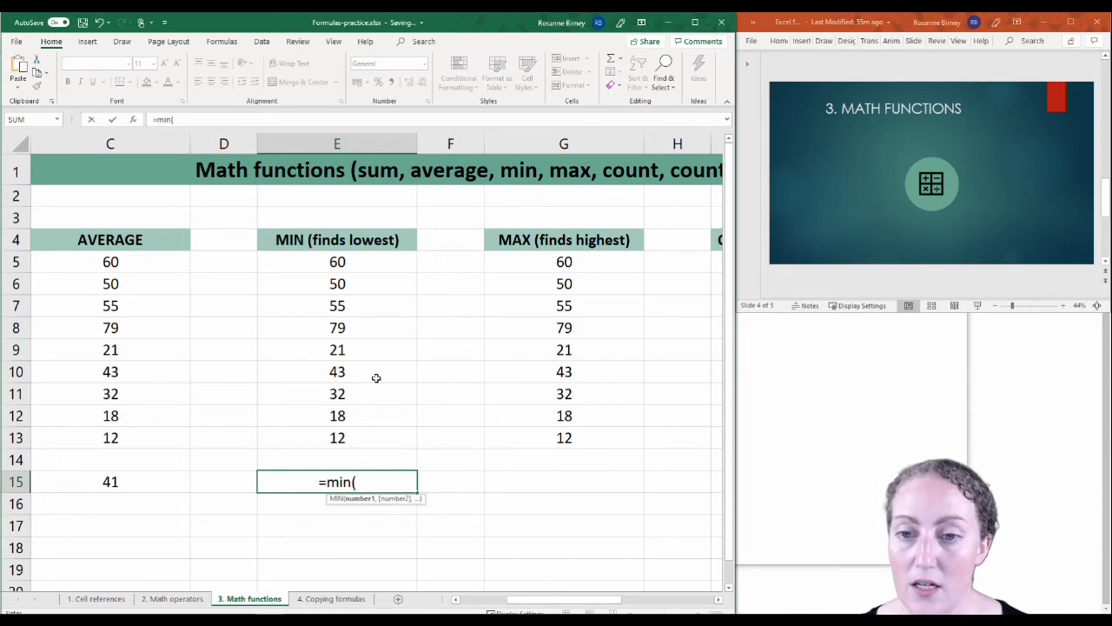
left_click_drag(351, 261, 352, 444)
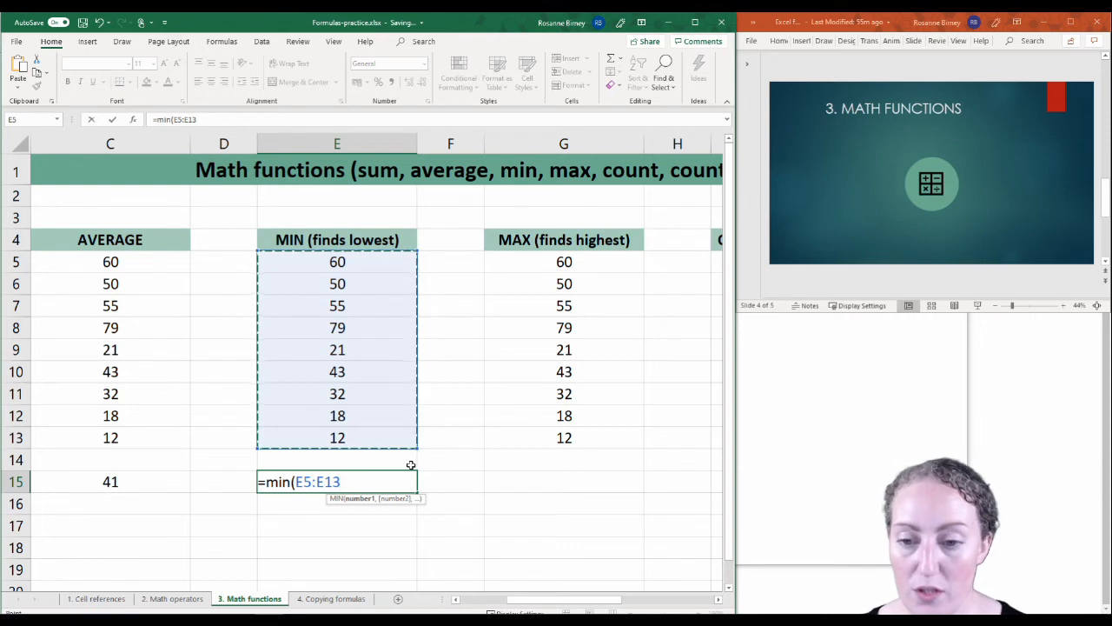
type(")")
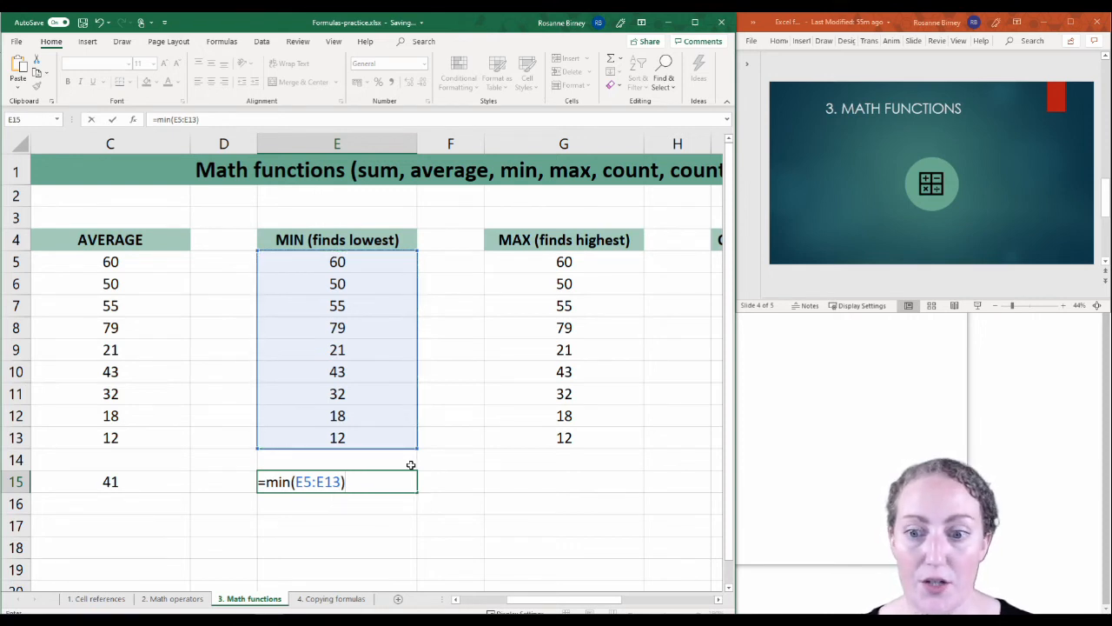
key("Return")
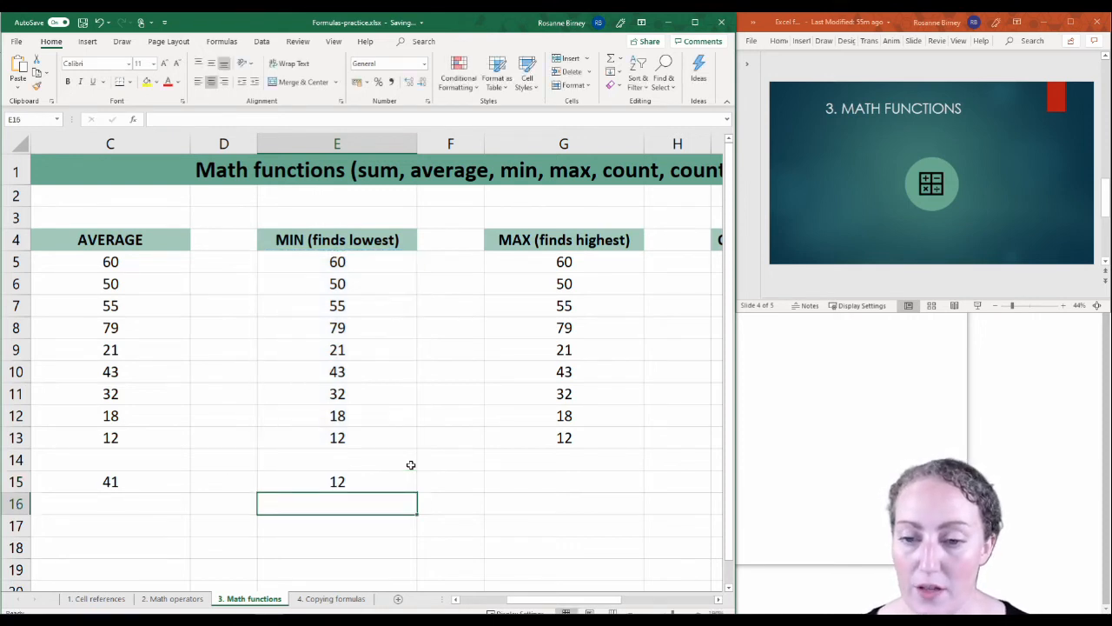
left_click(359, 486)
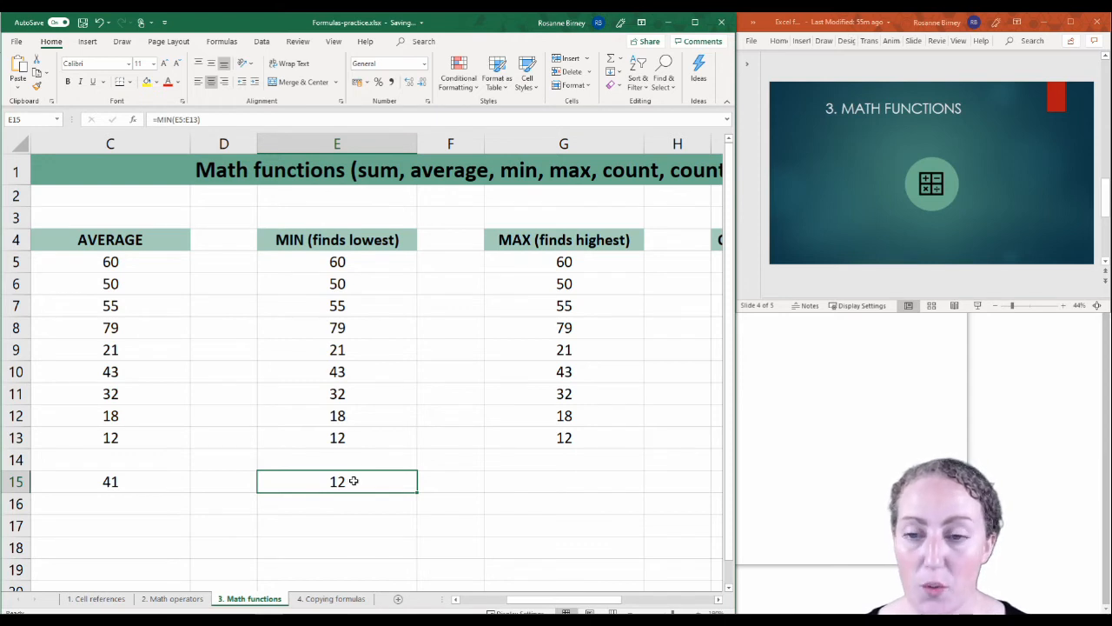
Step: Enter the formula =max(G5:G13) in G15, below the MAX column, and select the result cell
left_click(554, 479)
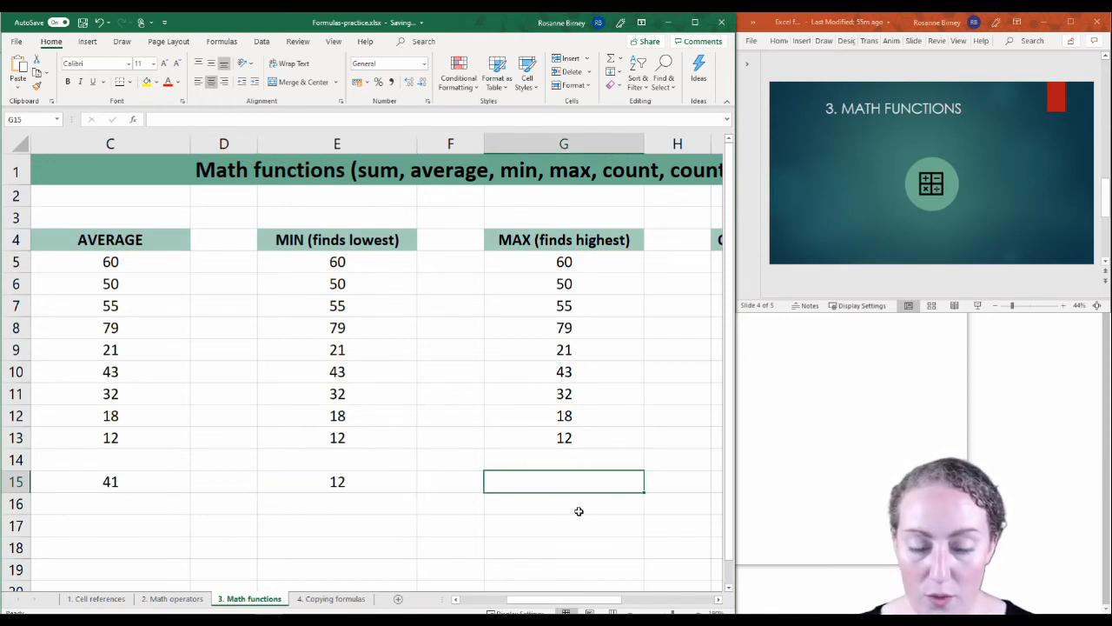
type("=")
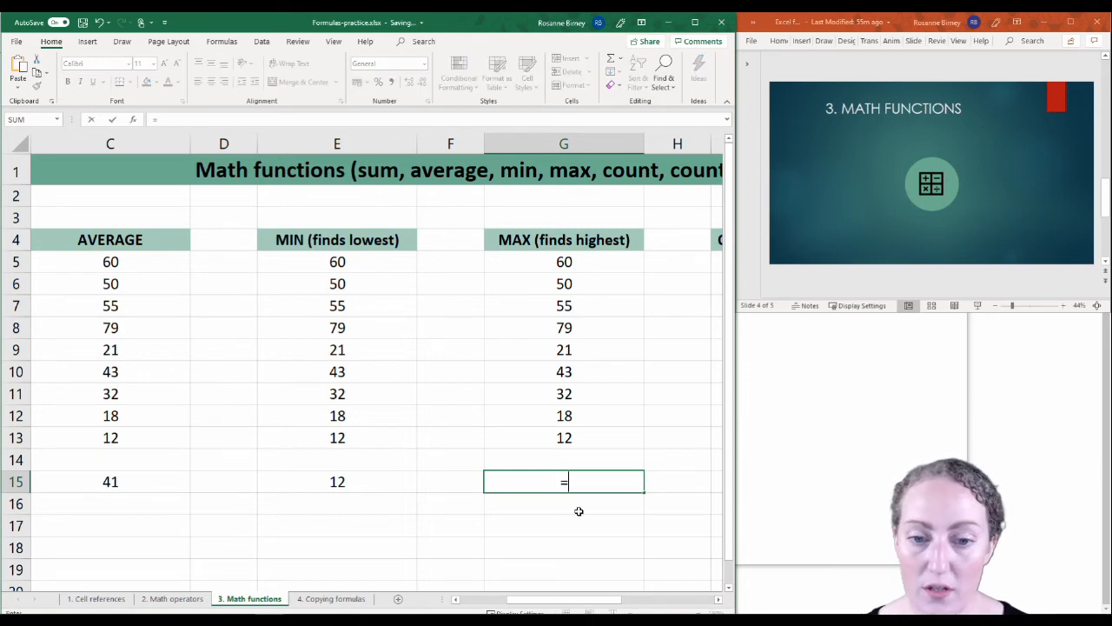
type("max")
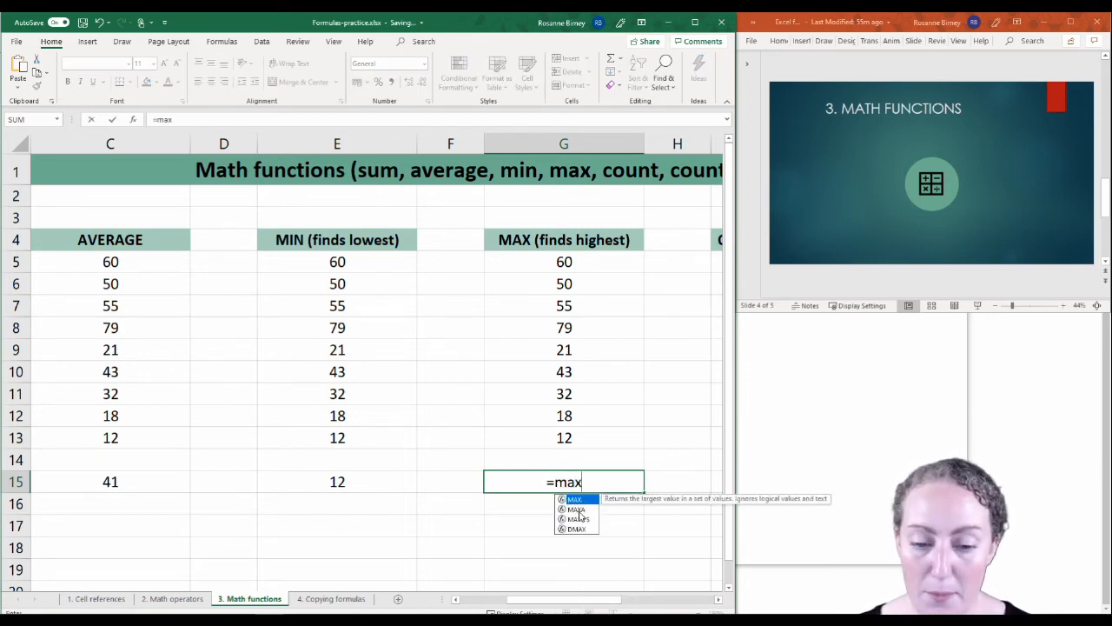
type("(")
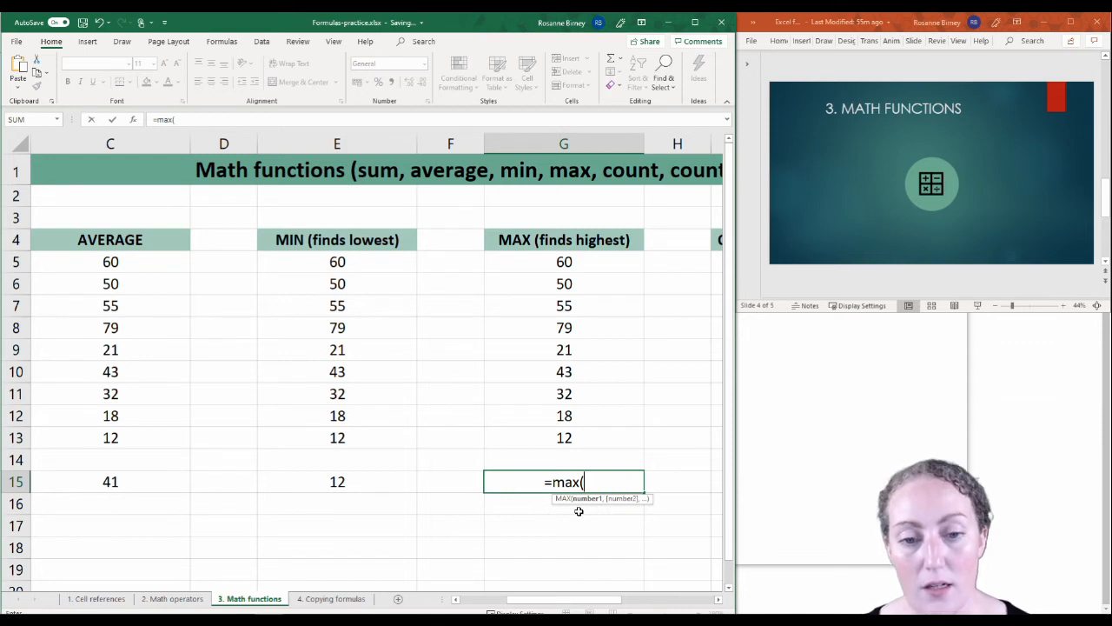
left_click_drag(585, 260, 585, 446)
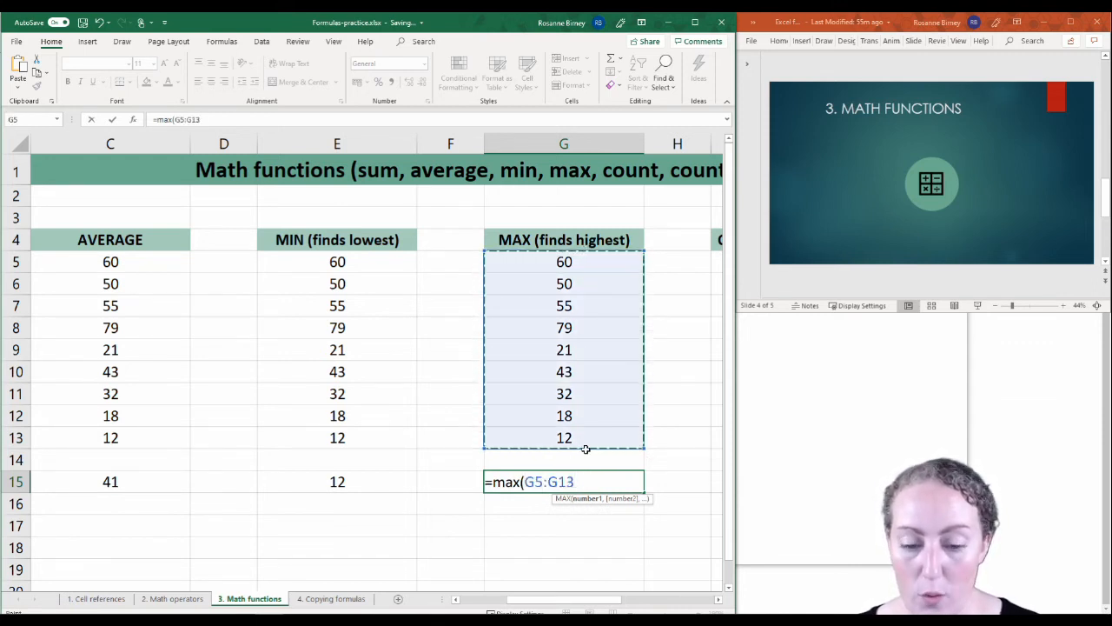
type(")")
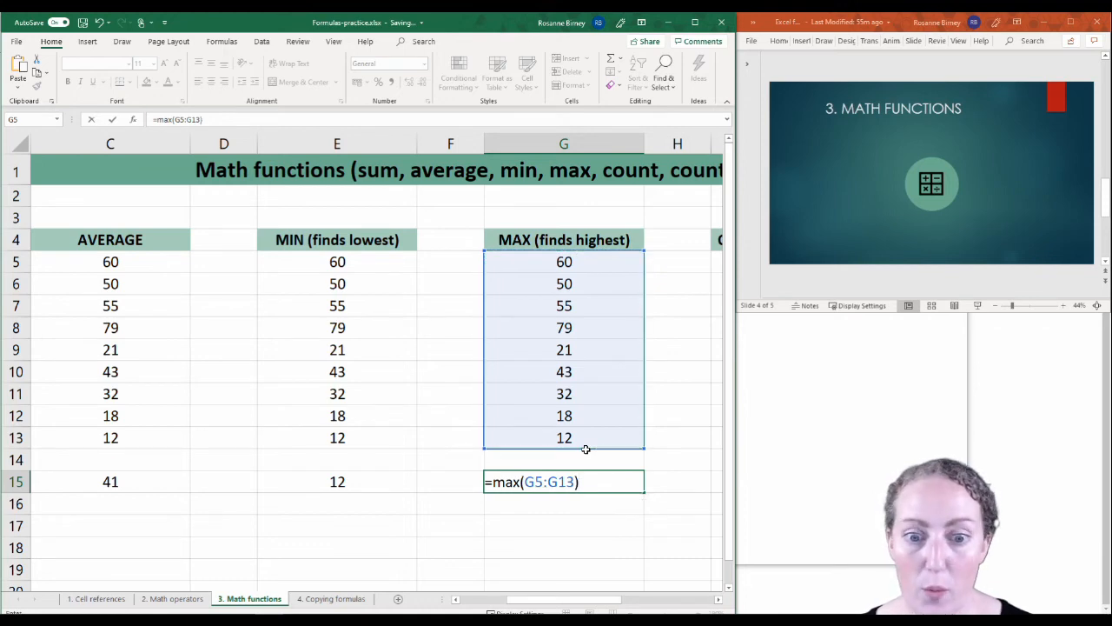
key("Return")
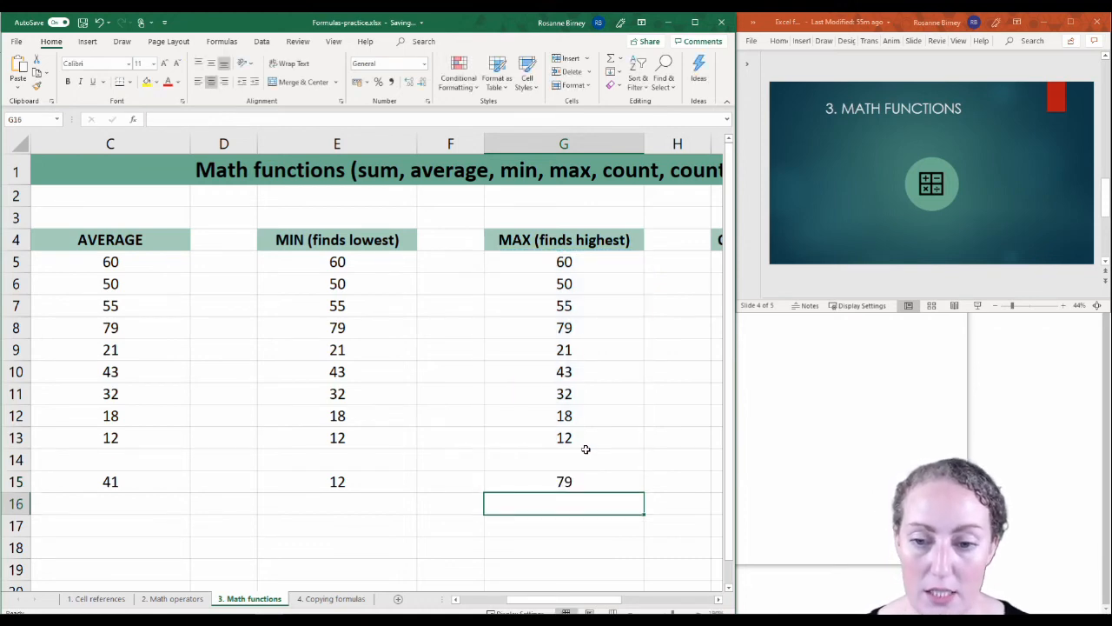
left_click(568, 479)
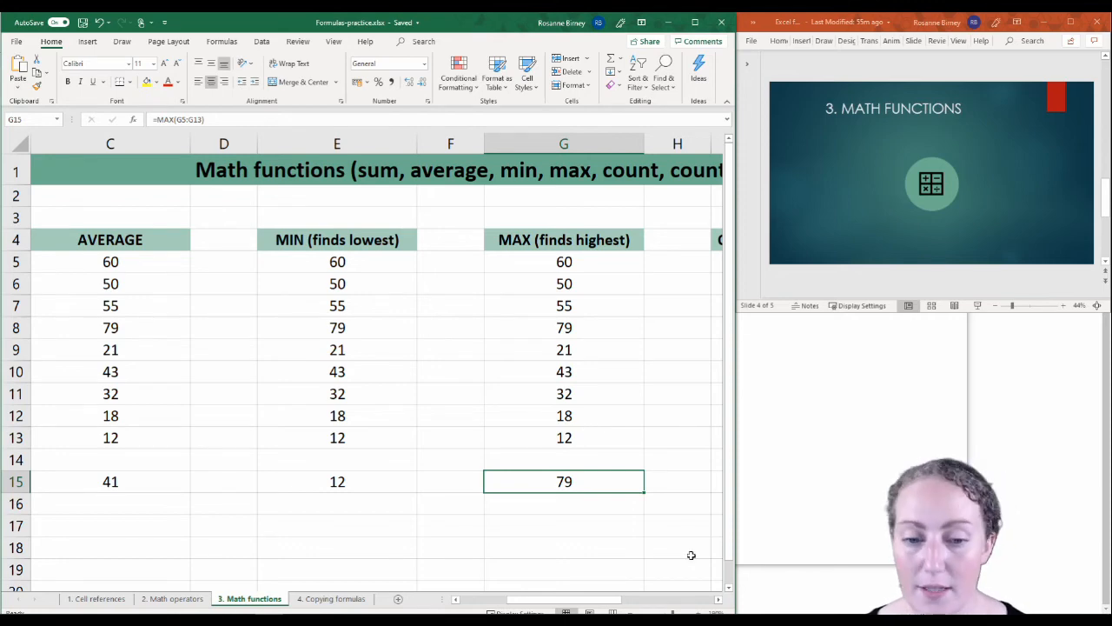
Step: Enter the formula =count(I5:I12) in I14, below the COUNT column's amounts
left_click(718, 600)
left_click(718, 599)
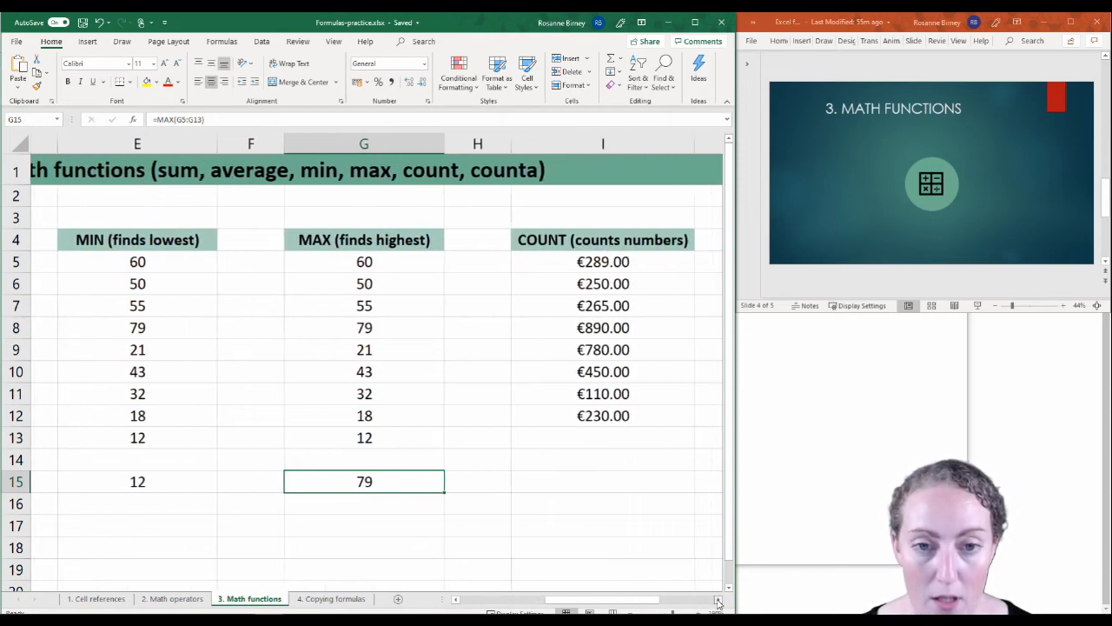
left_click(718, 600)
left_click(718, 600)
left_click(718, 600)
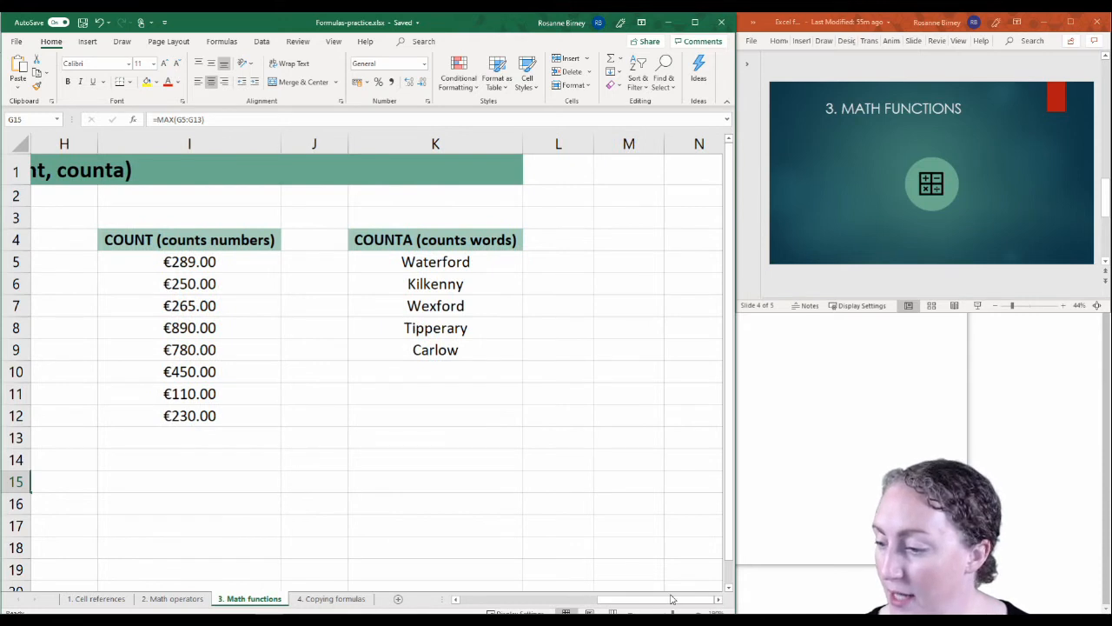
left_click(187, 465)
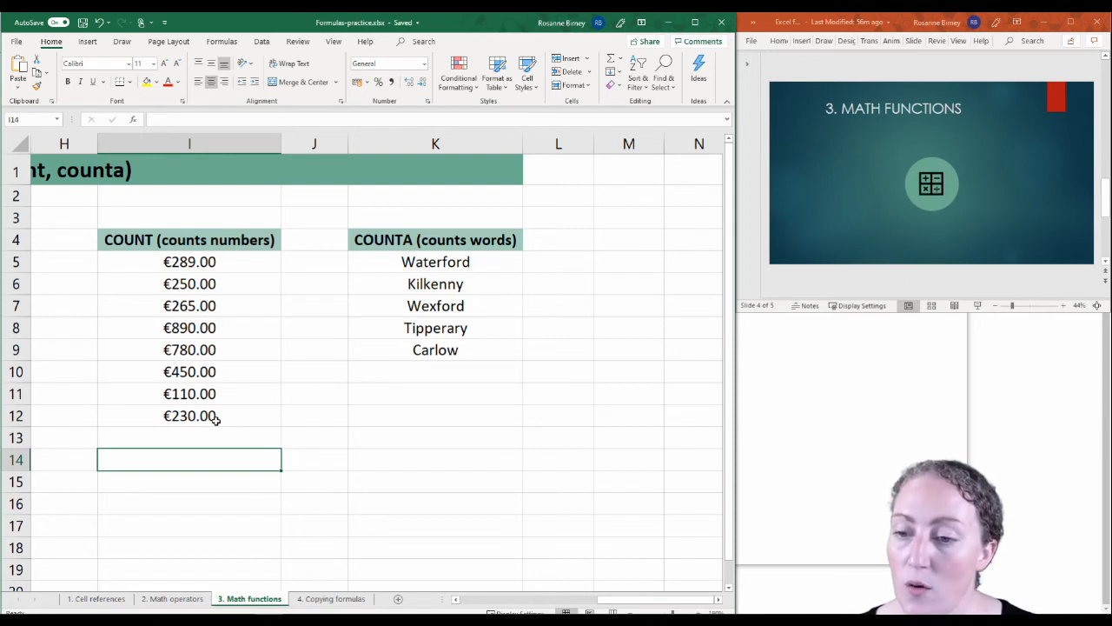
type("=")
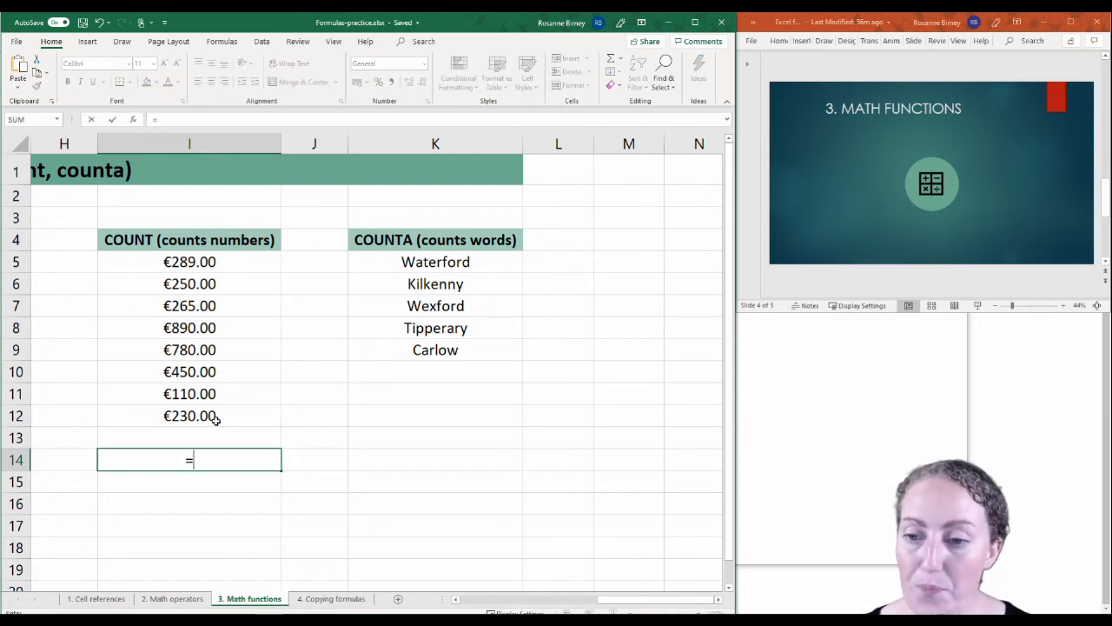
type("cou")
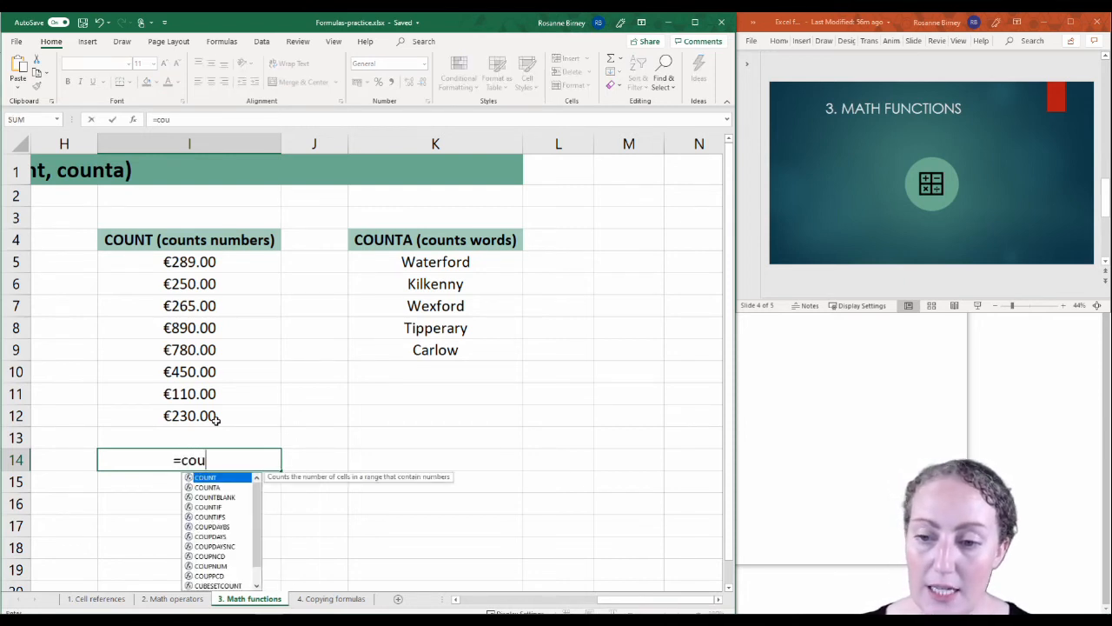
type("nt(")
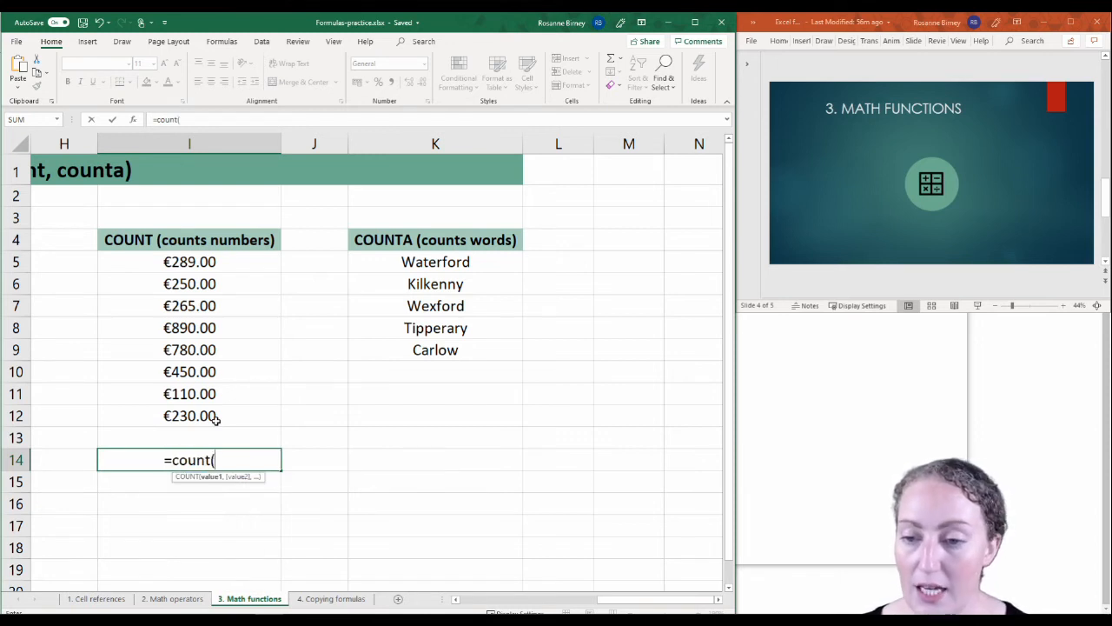
left_click_drag(249, 259, 245, 420)
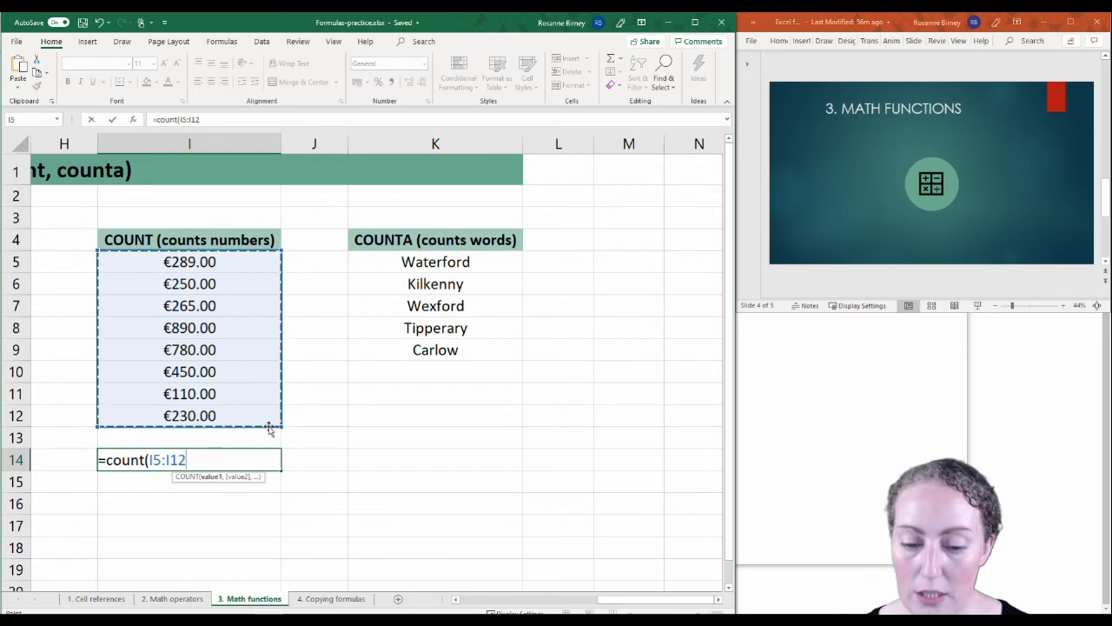
type(")")
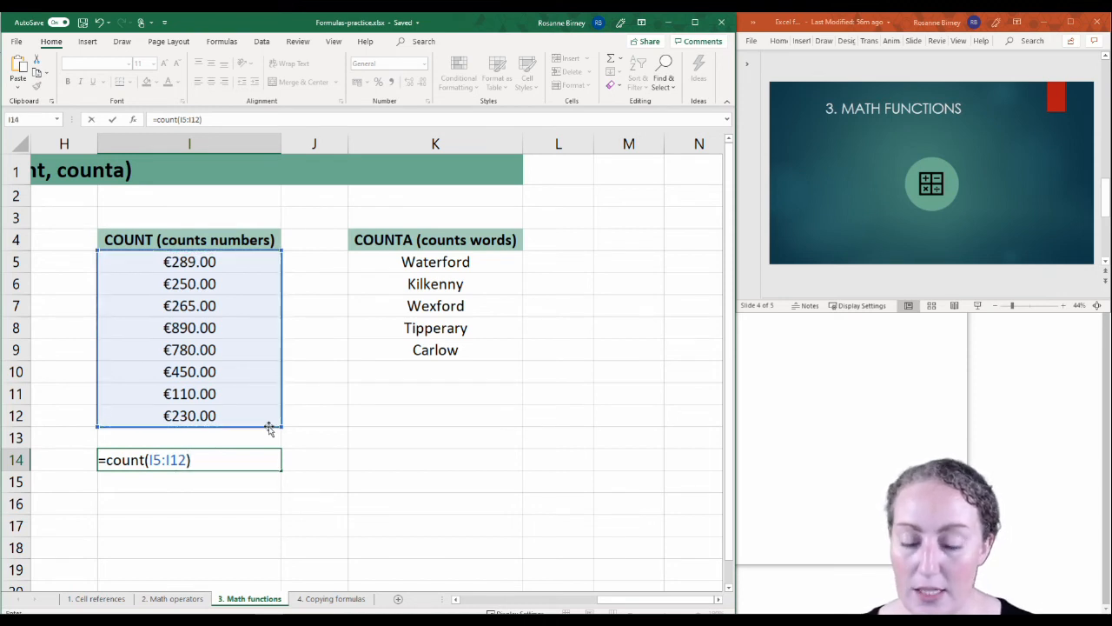
key("Return")
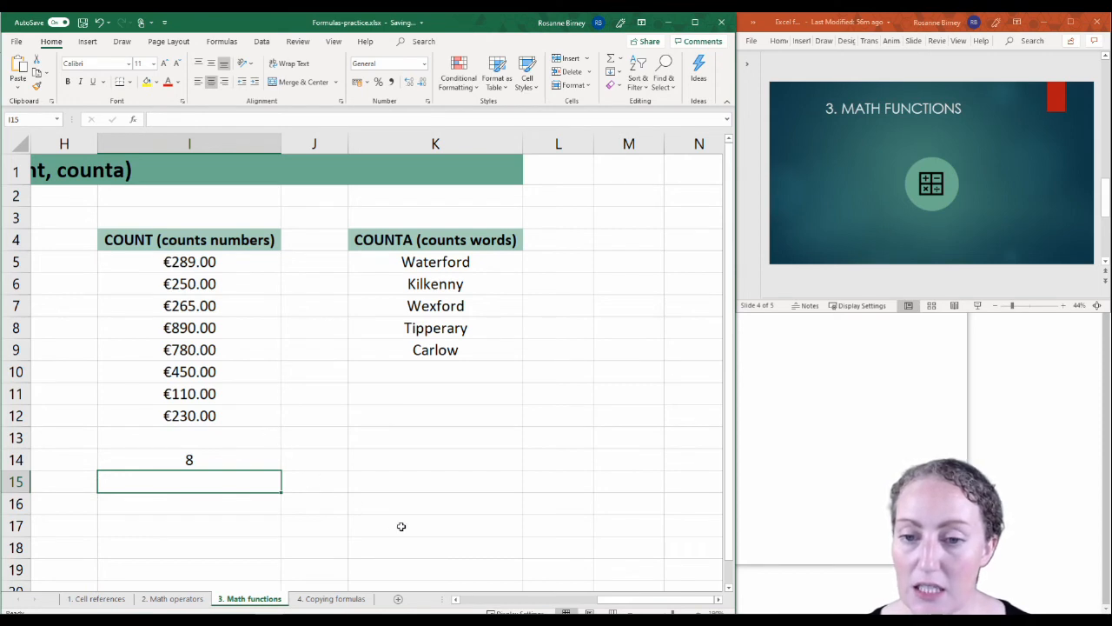
Step: Enter the formula =counta(K5:K9) in K11, below the county names in the COUNTA column
left_click(417, 400)
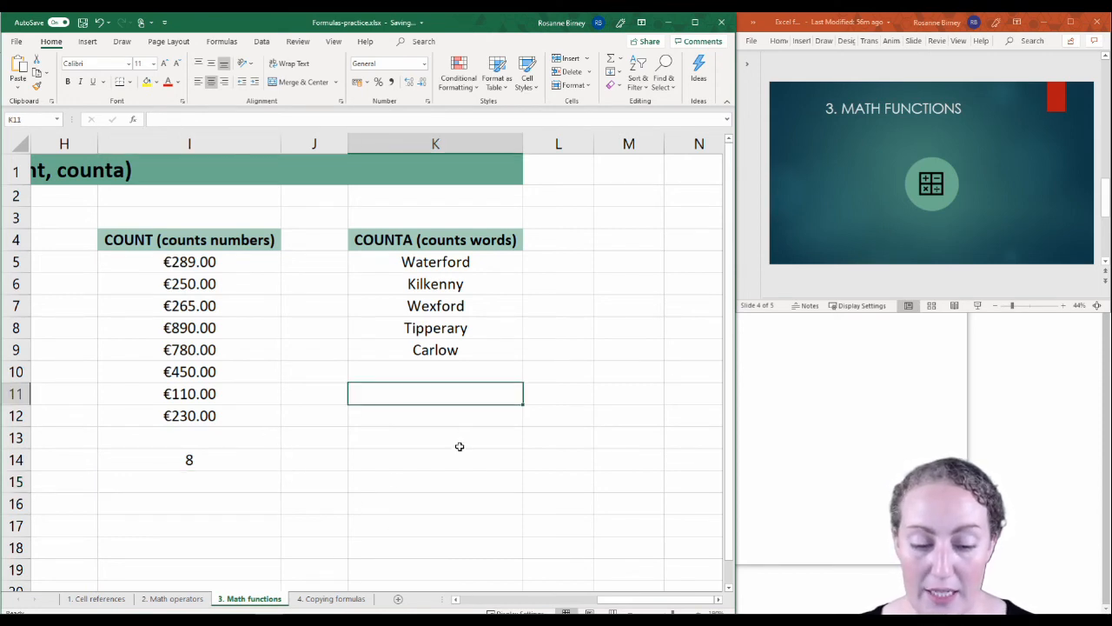
type("=count")
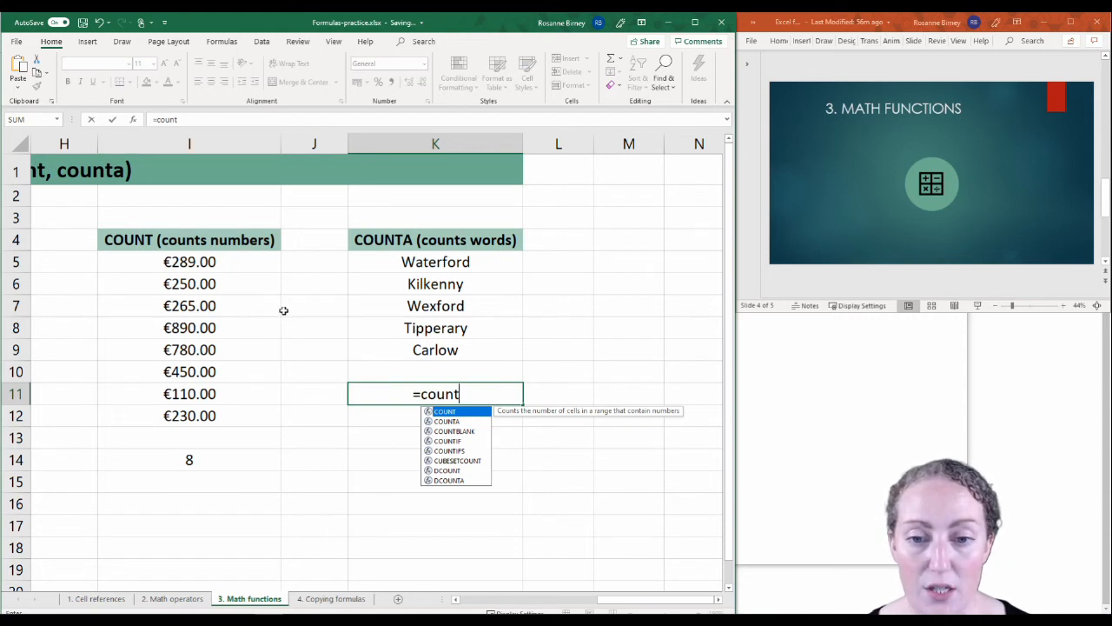
type("a")
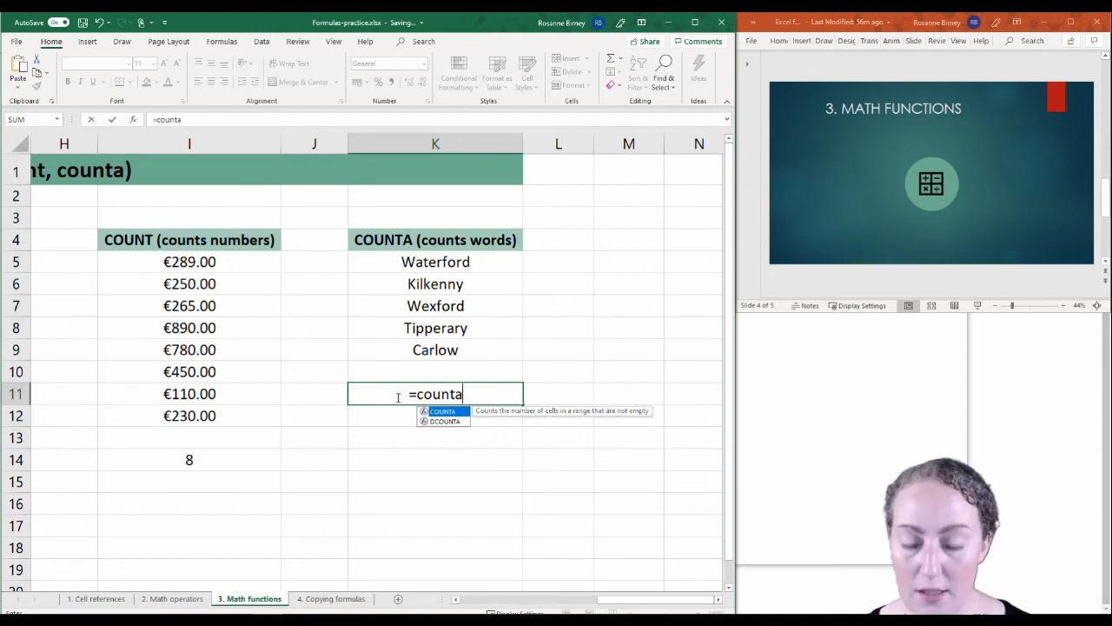
type("(")
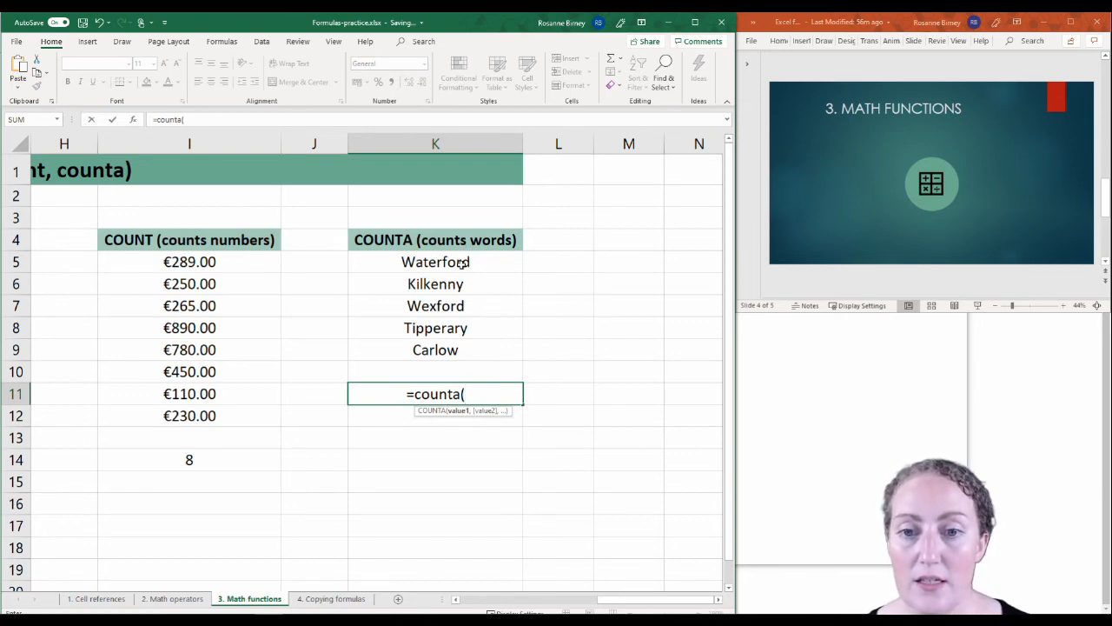
left_click_drag(462, 263, 458, 350)
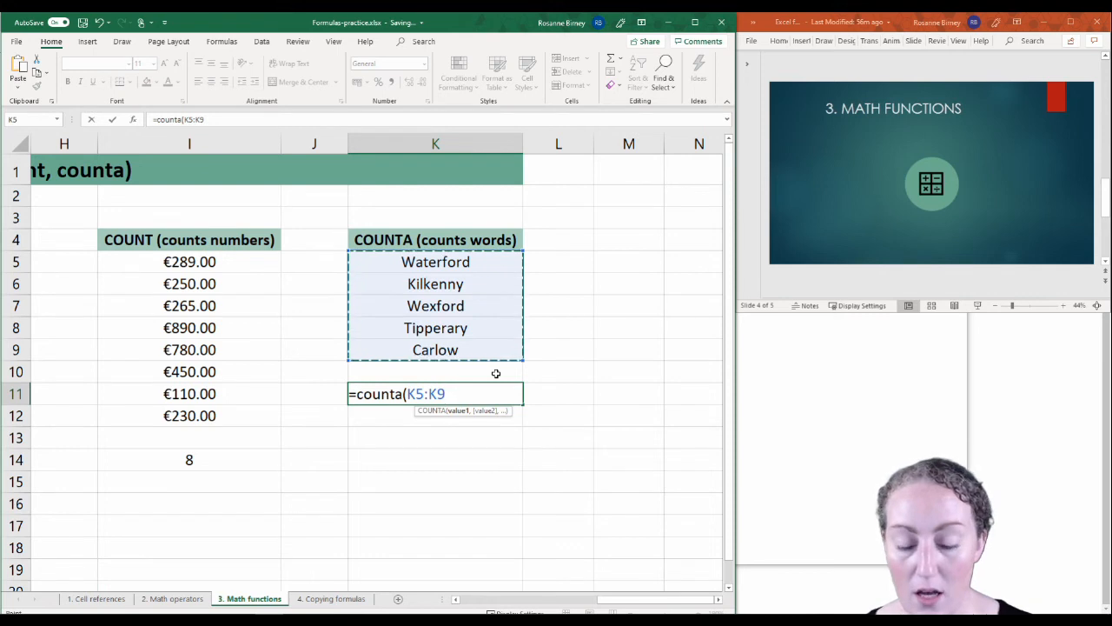
type(")")
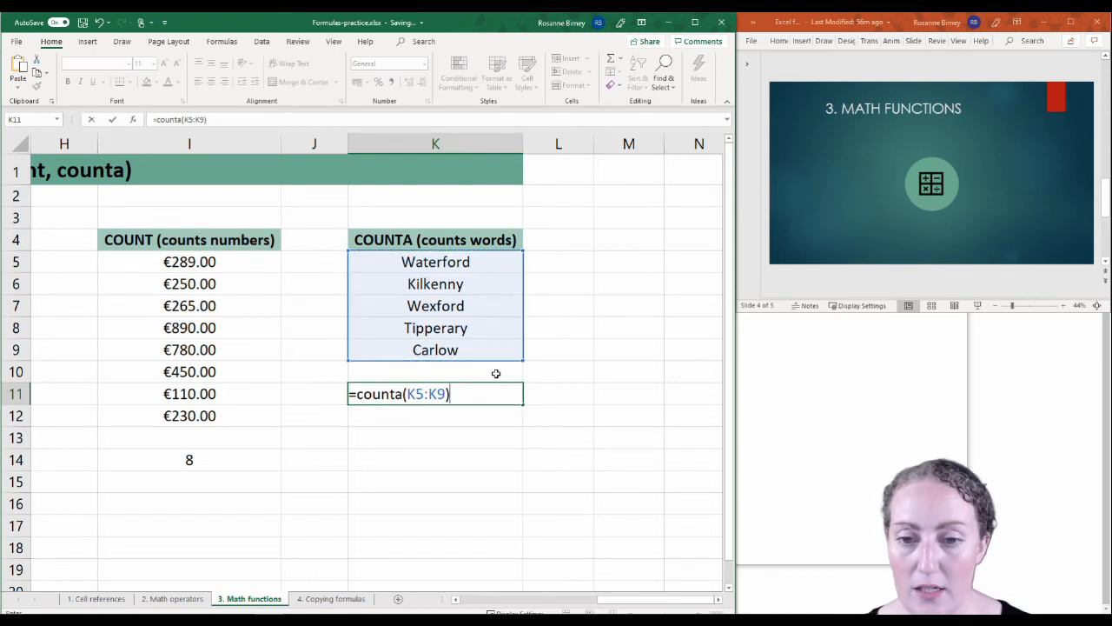
key("Return")
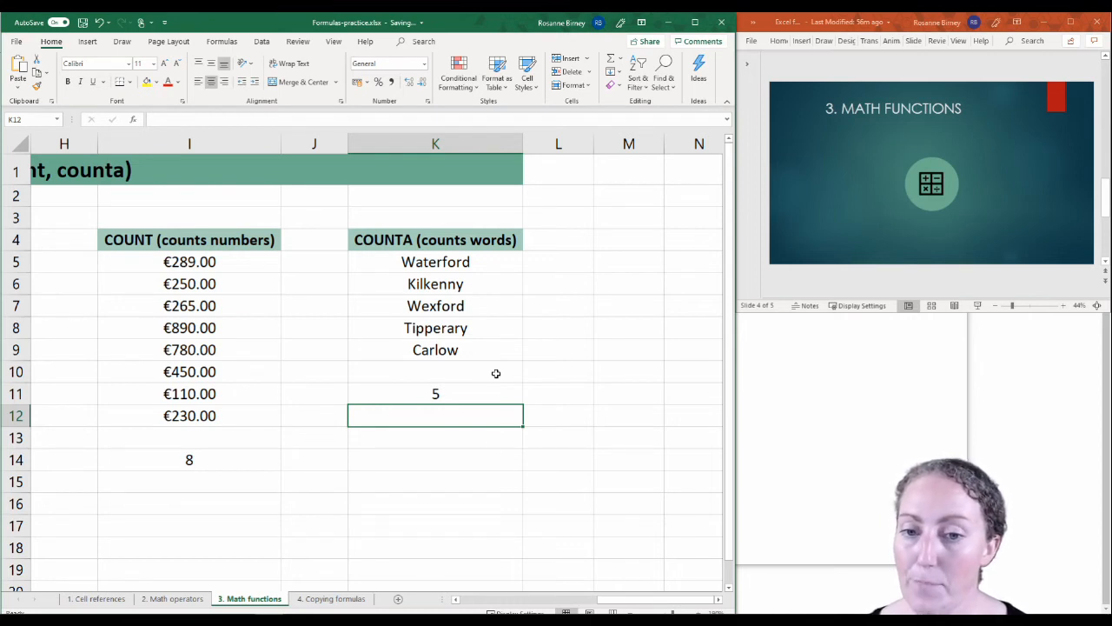
Step: Switch to the 4. Copying formulas worksheet
left_click(331, 601)
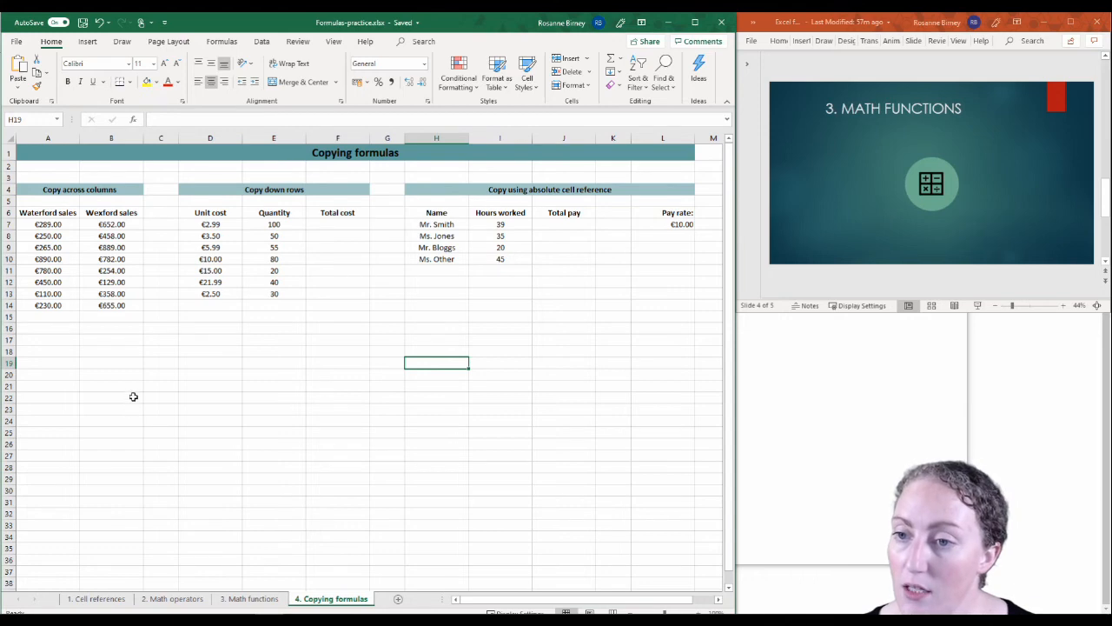
key("super")
key("super")
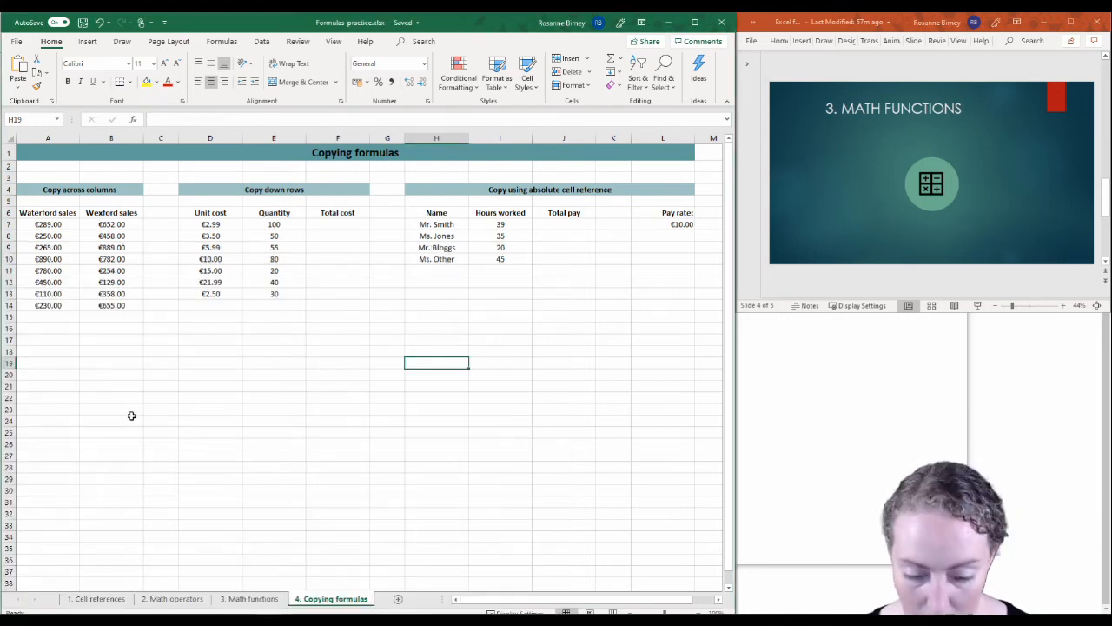
Step: Enter the formula =sum(A7:A14) in A16 to total the Waterford sales column
scroll(157, 417, "up", 5, "ctrl")
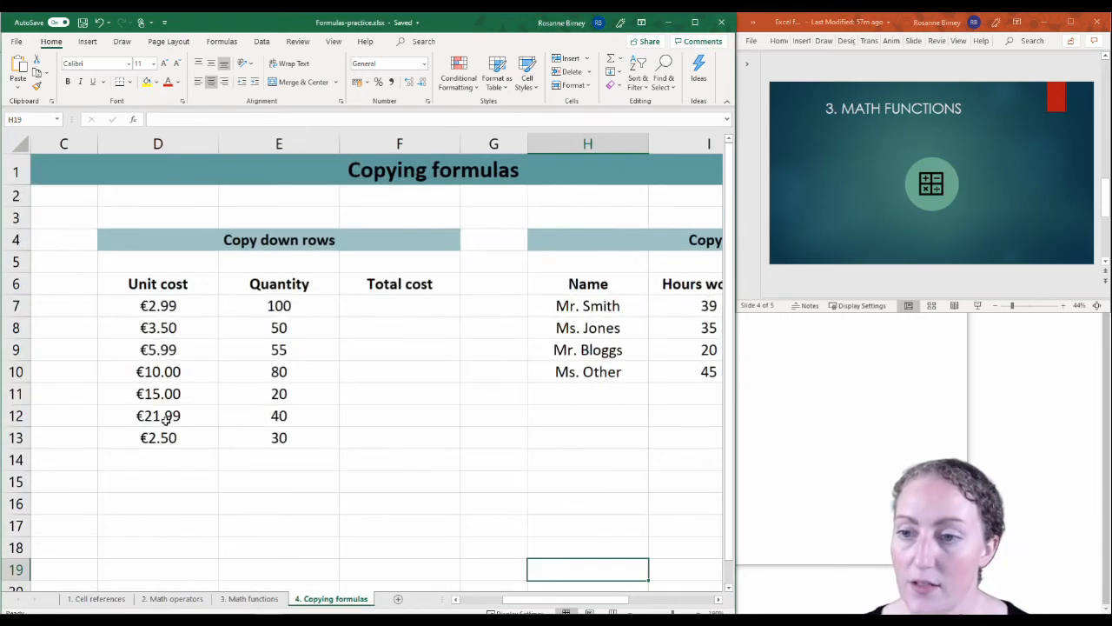
left_click_drag(524, 602, 374, 598)
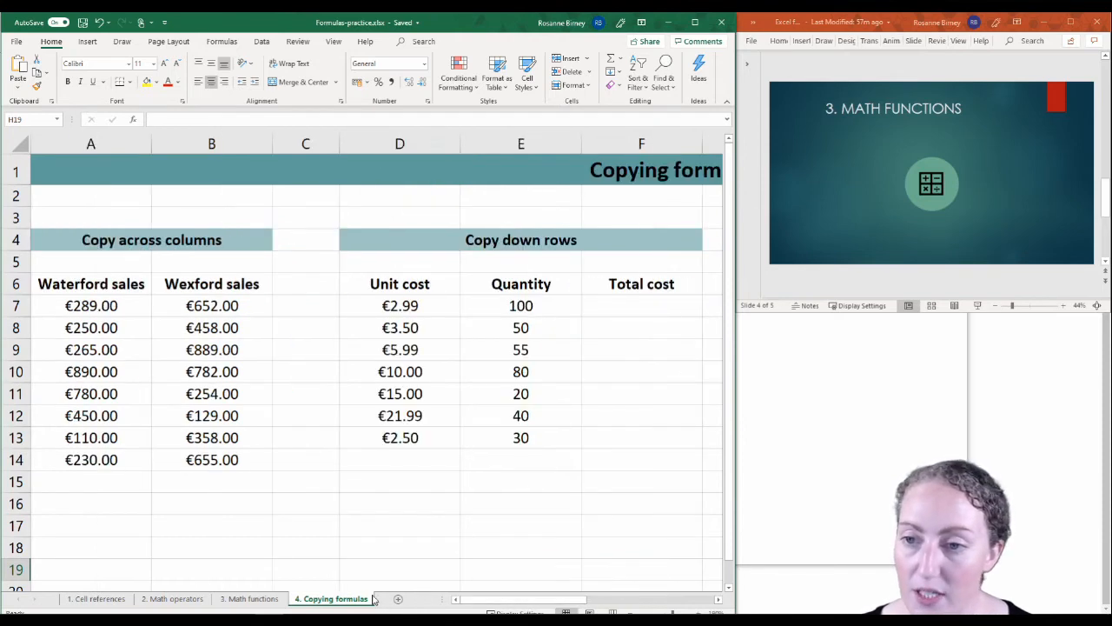
scroll(186, 386, "down", 1)
scroll(186, 387, "up", 1)
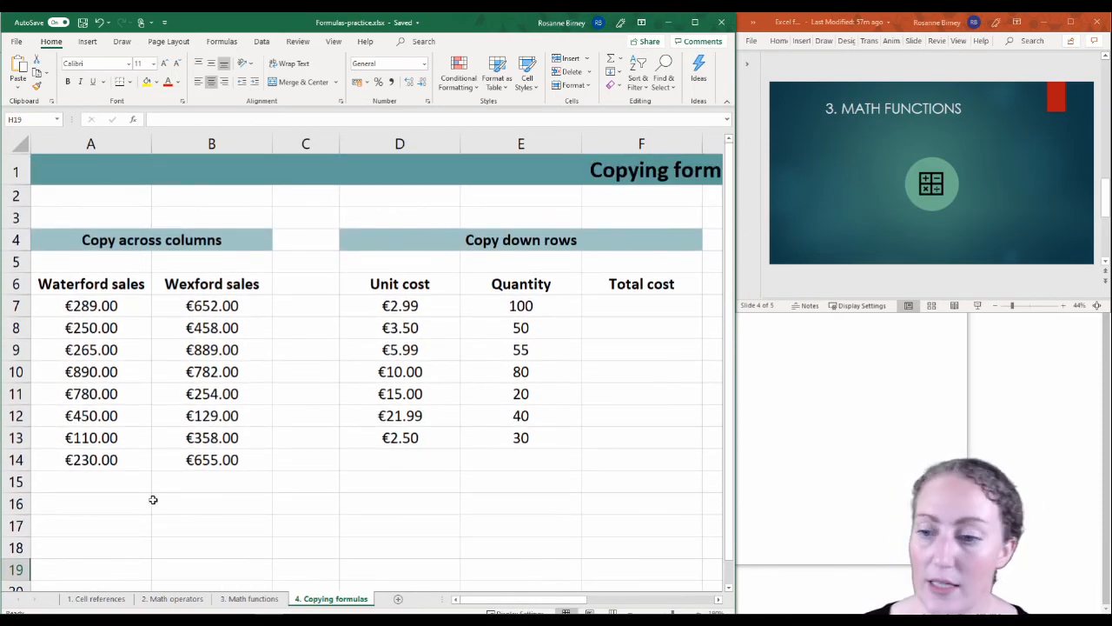
left_click(91, 506)
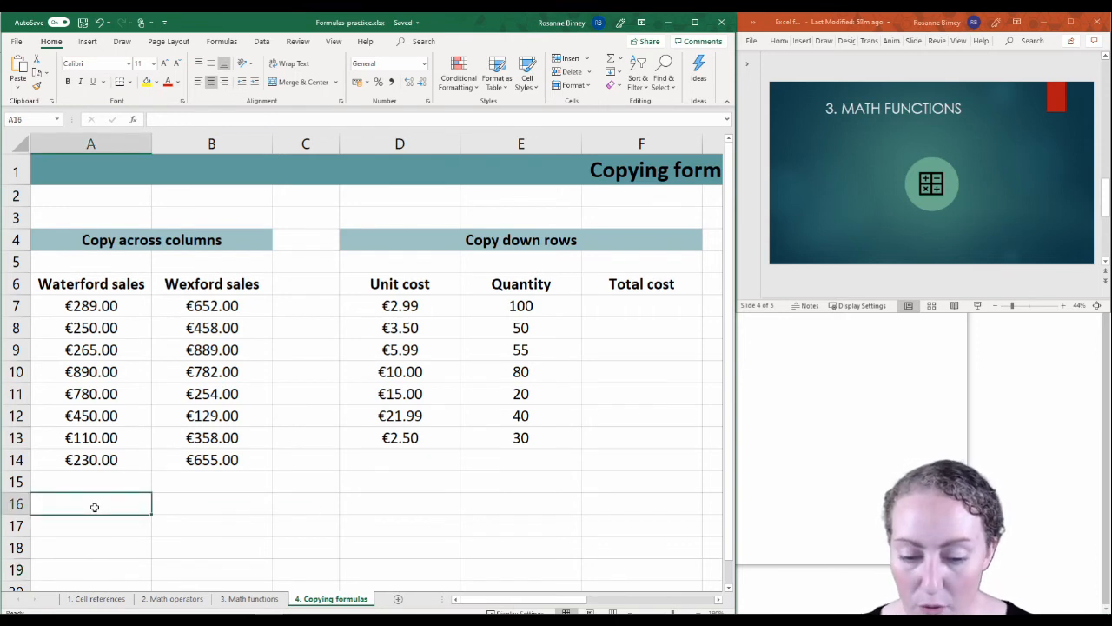
type("=sum")
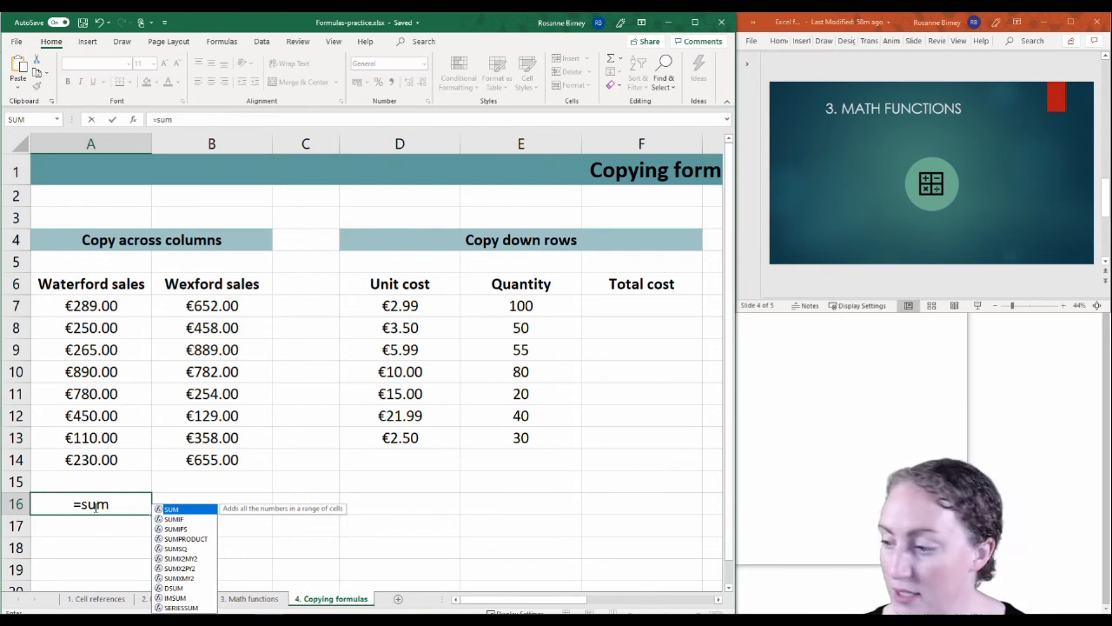
type("(")
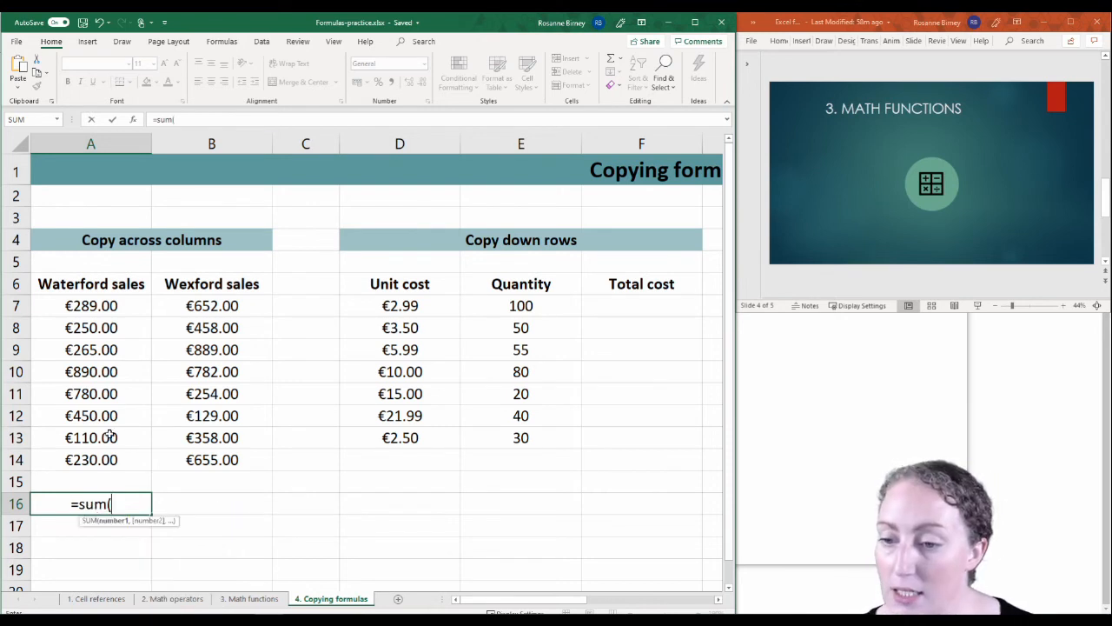
left_click_drag(106, 310, 84, 452)
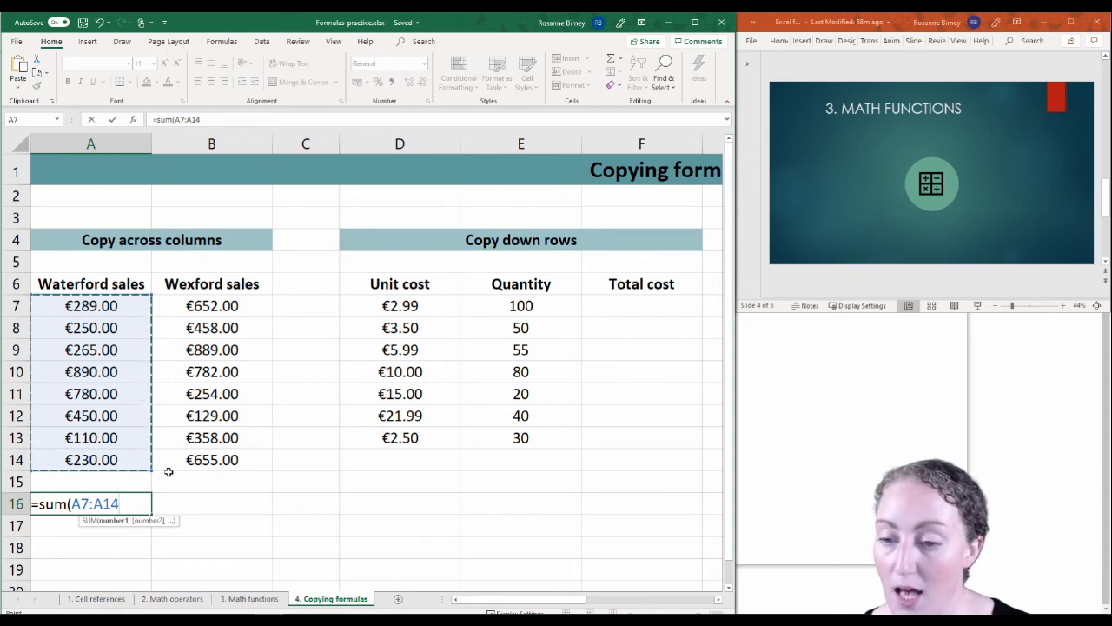
type(")")
key("Return")
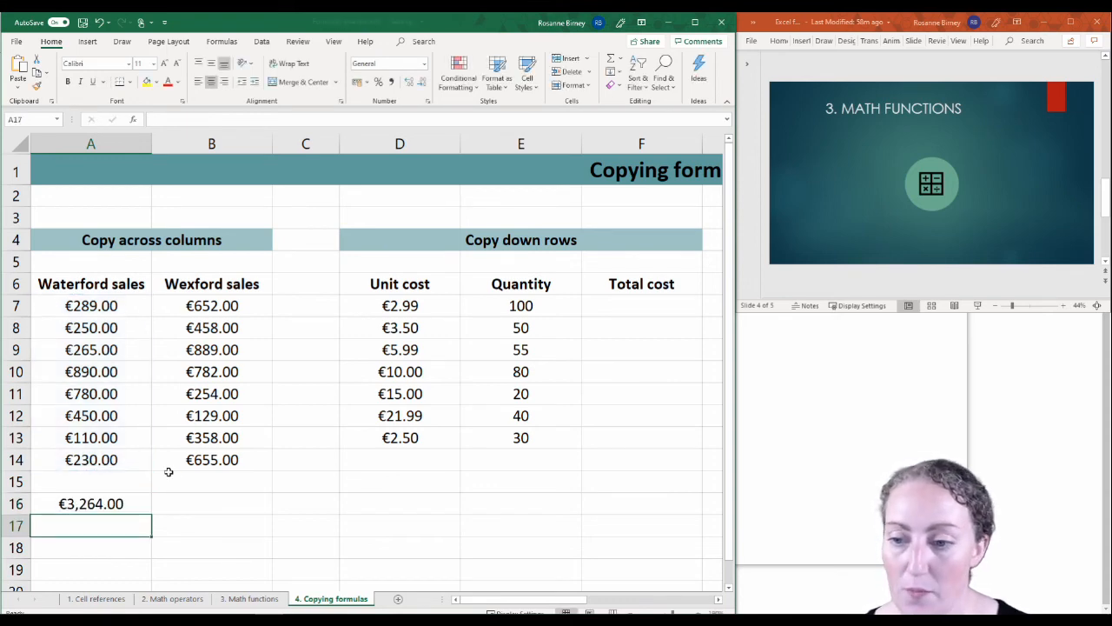
Step: Copy the SUM formula from A16 across to B16 for the Wexford sales column and select the copied cell
left_click(94, 503)
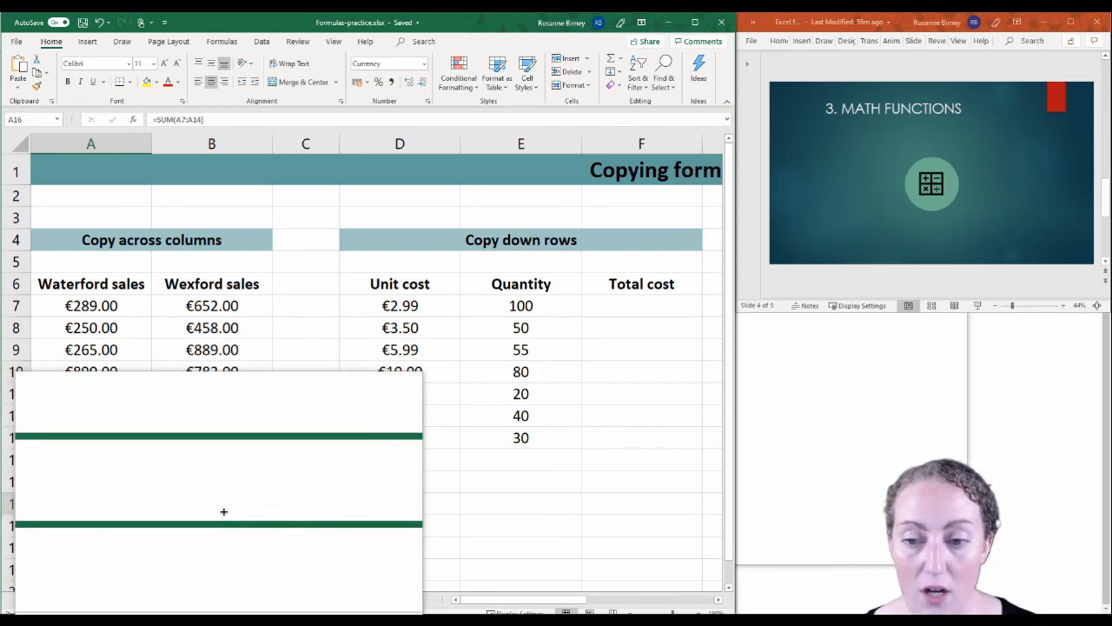
left_click_drag(223, 512, 224, 511)
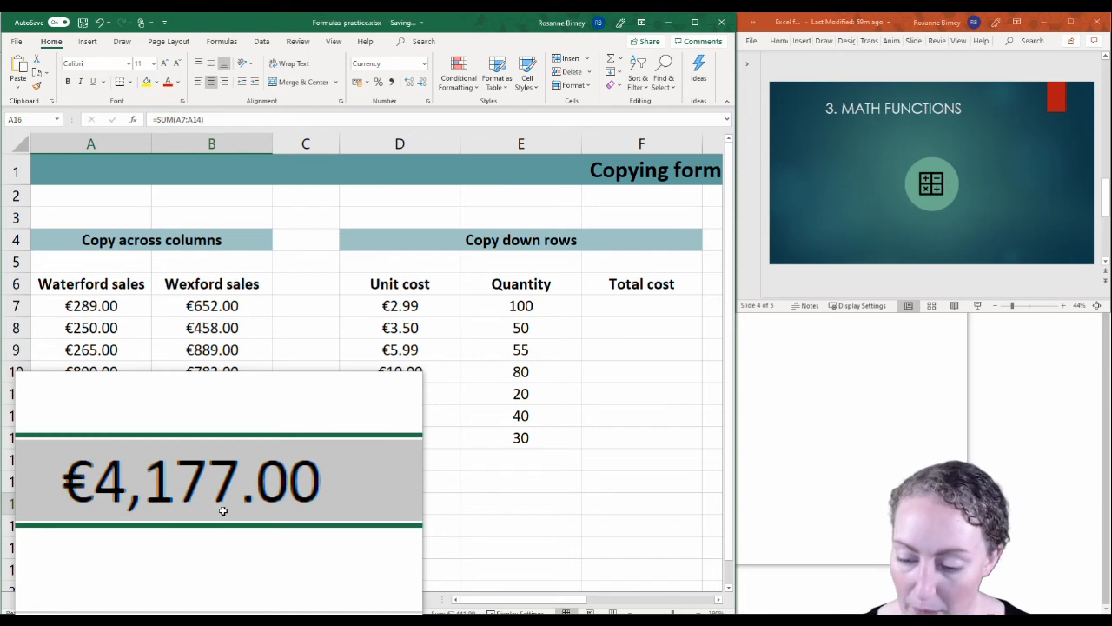
left_click(223, 511)
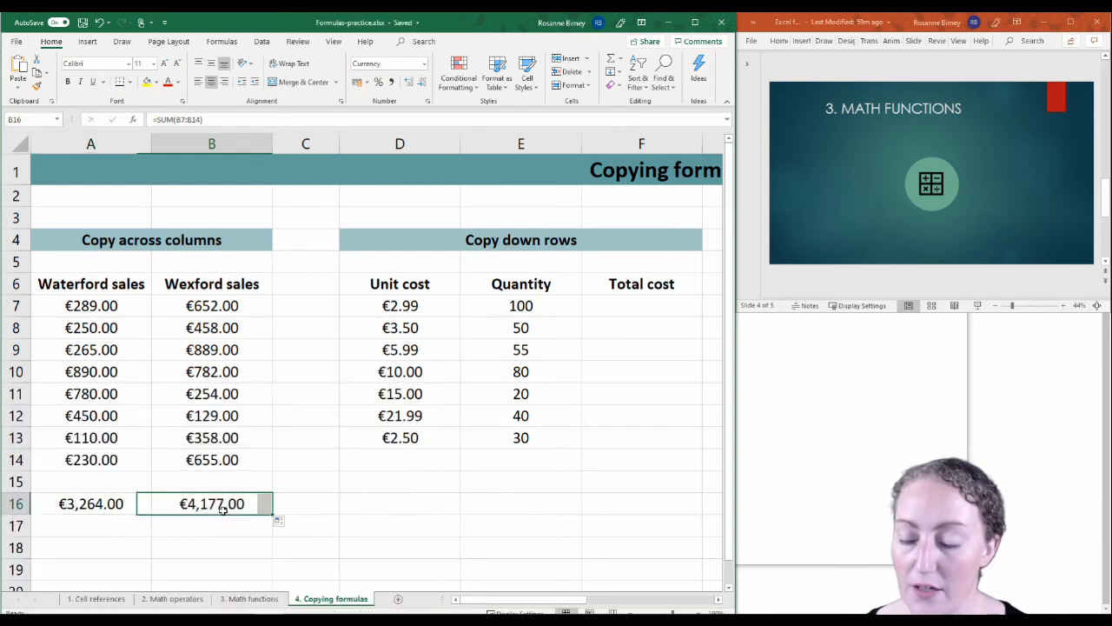
Step: Compare the cell ranges referenced by the SUM formulas in A16 and B16
left_click(90, 502)
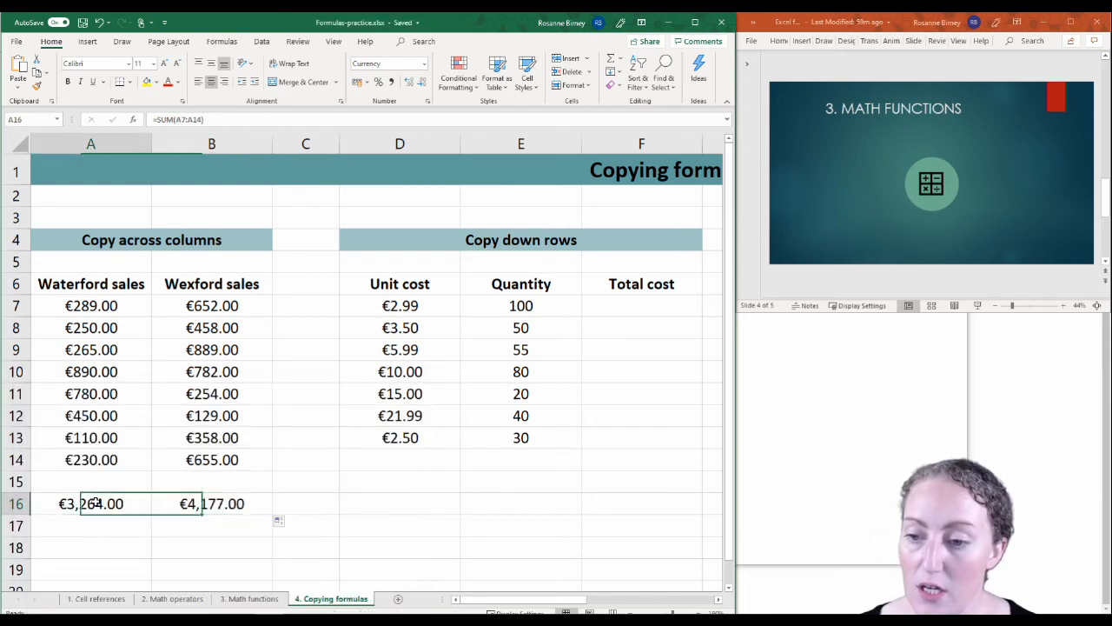
left_click(186, 119)
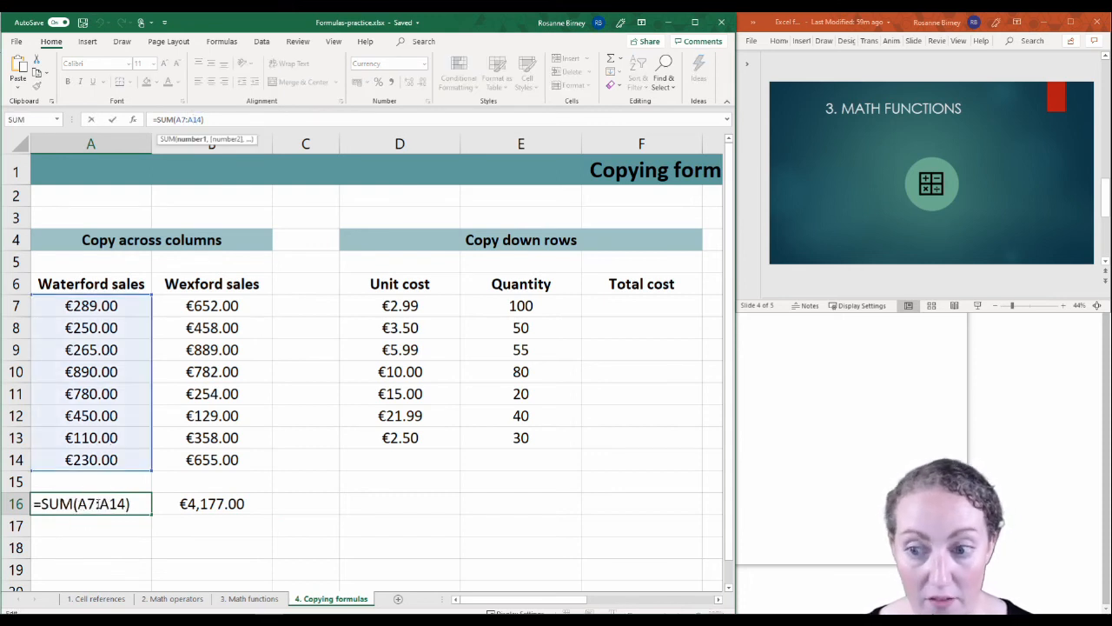
left_click(209, 504)
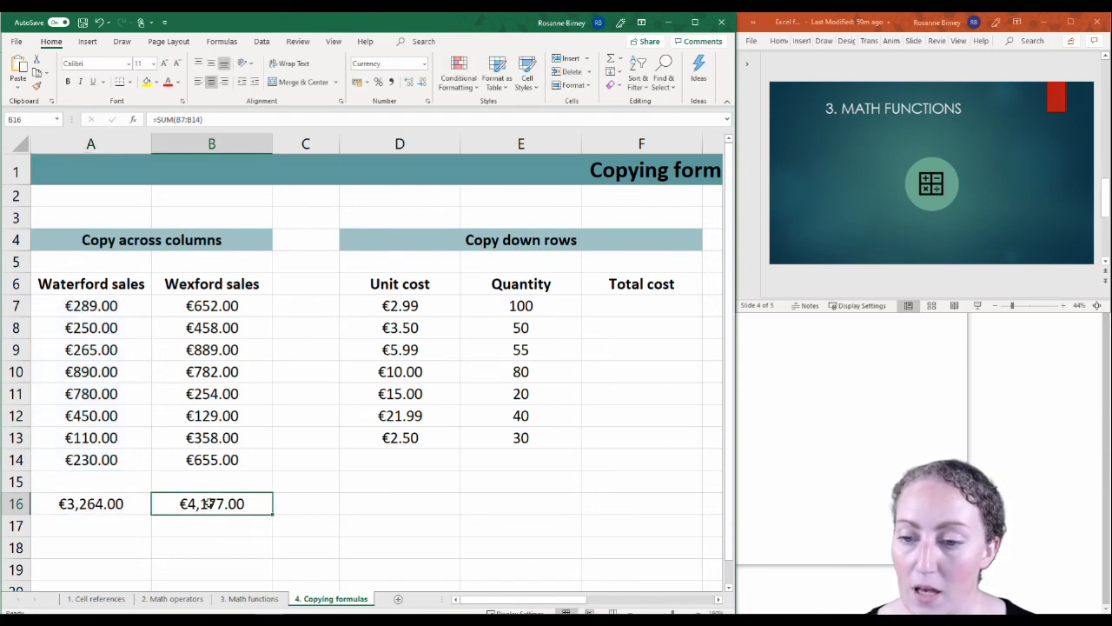
double_click(215, 504)
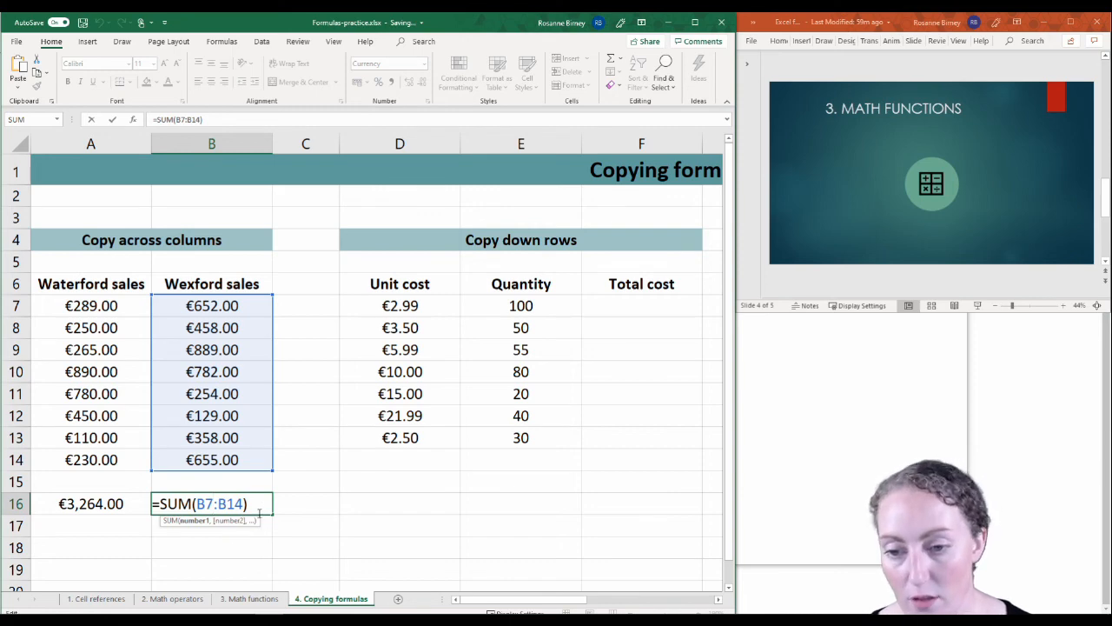
left_click(281, 502)
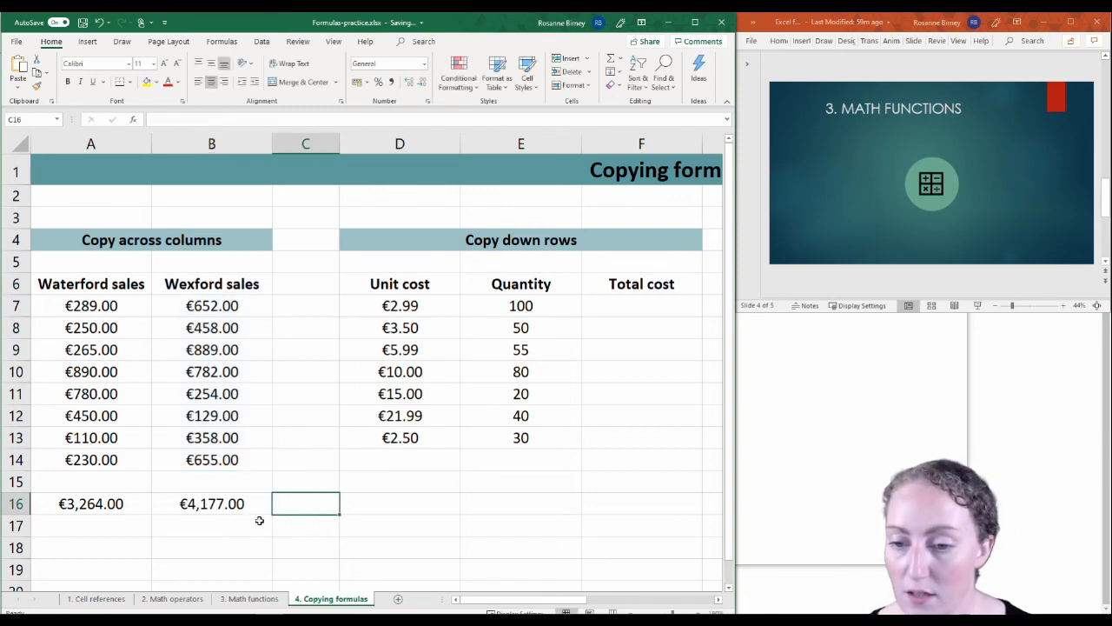
Step: Extend the SUM formula from B16 across to E16 and clear the copies in C16:E16
left_click(256, 510)
left_click_drag(272, 514, 578, 509)
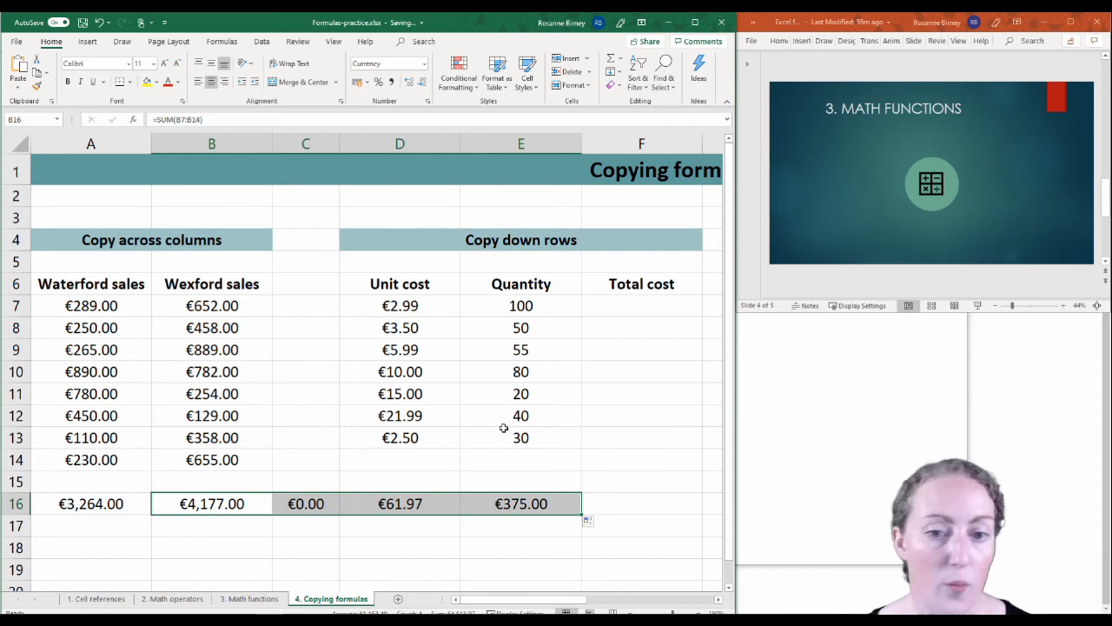
left_click(263, 534)
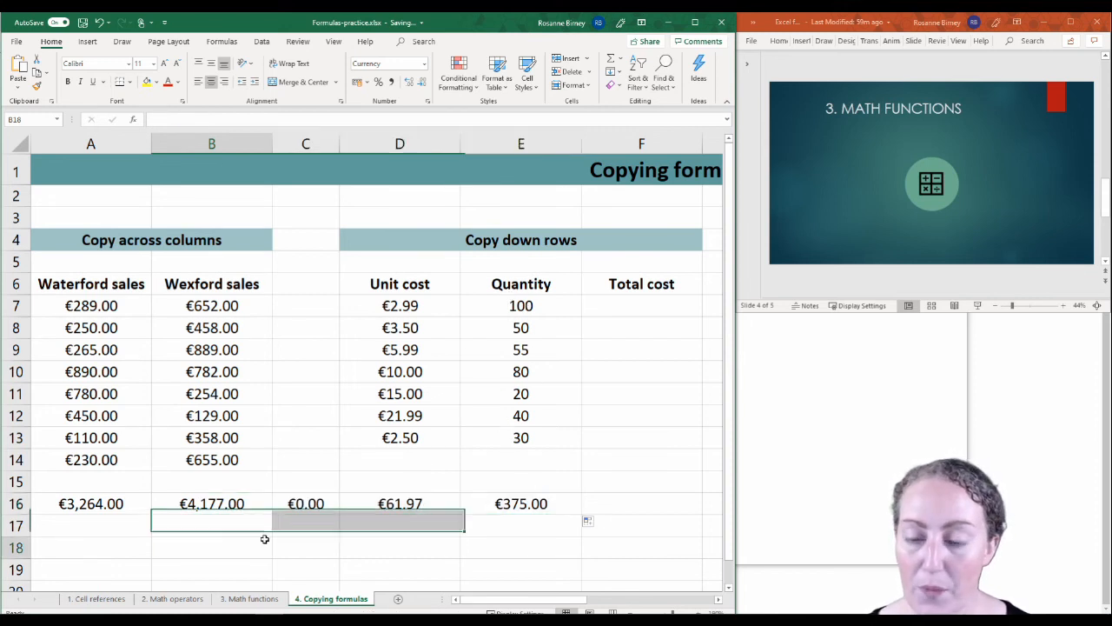
left_click(300, 506)
mouse_move(300, 506)
left_mouse_down()
mouse_move(521, 497)
mouse_move(506, 498)
left_mouse_up()
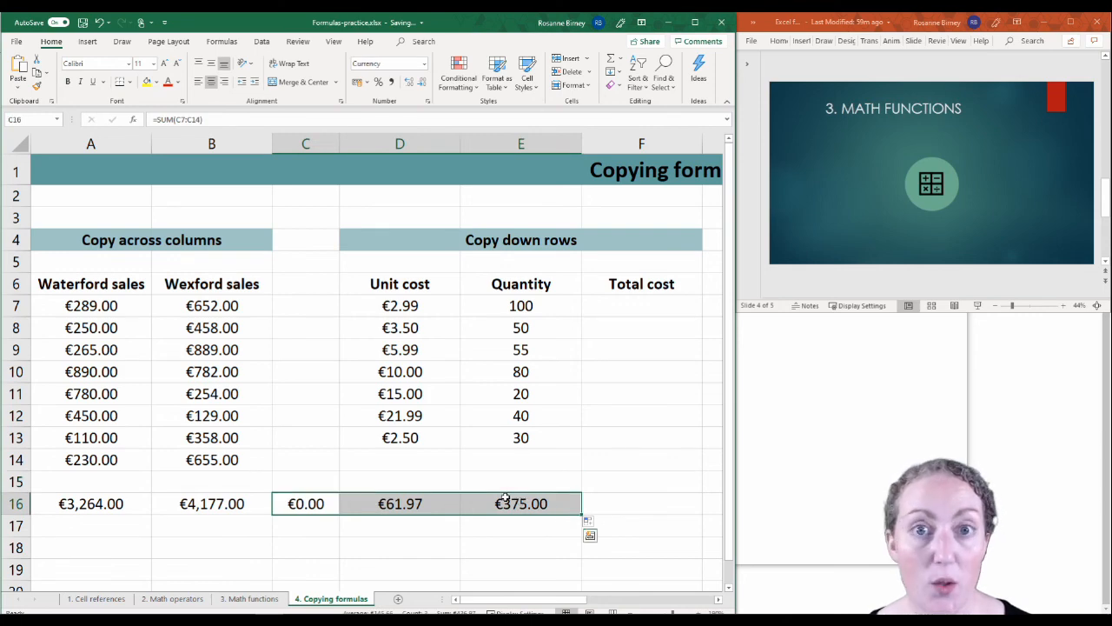
key("Delete")
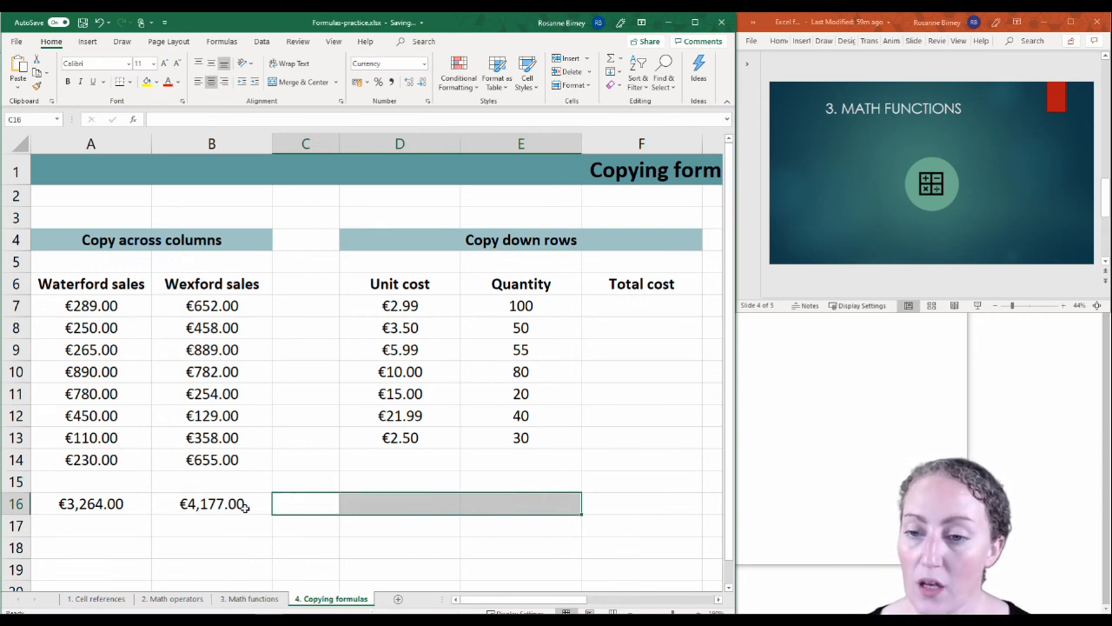
Step: Enter the formula =D7*E7 in F7 to multiply the first unit cost by its quantity
left_click(611, 310)
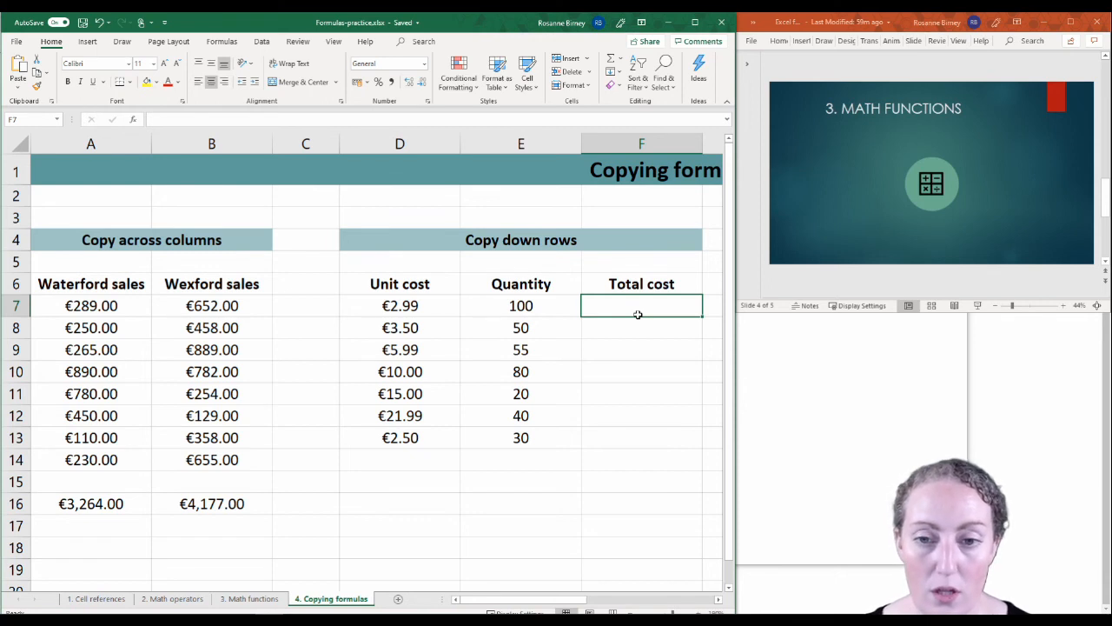
left_click(397, 304)
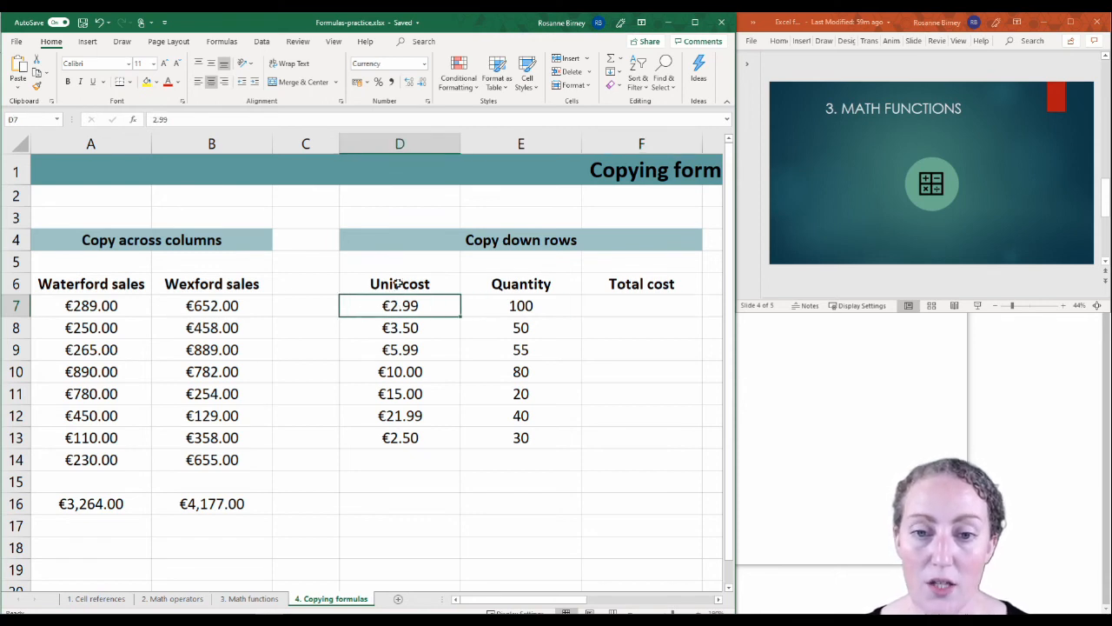
left_click(513, 307)
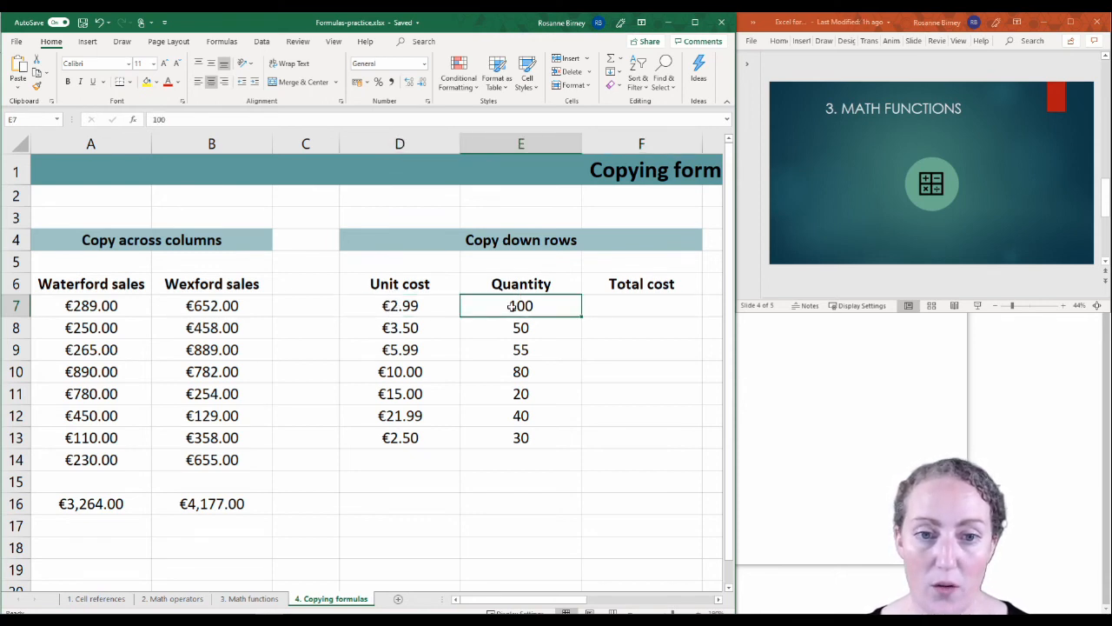
left_click(638, 311)
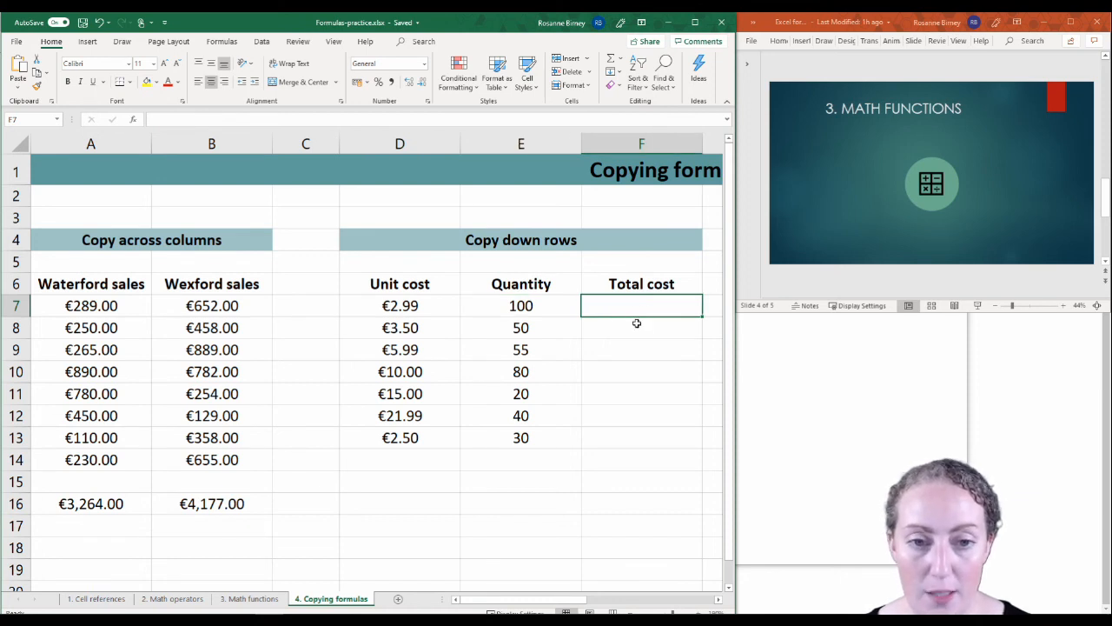
type("=")
left_click(405, 308)
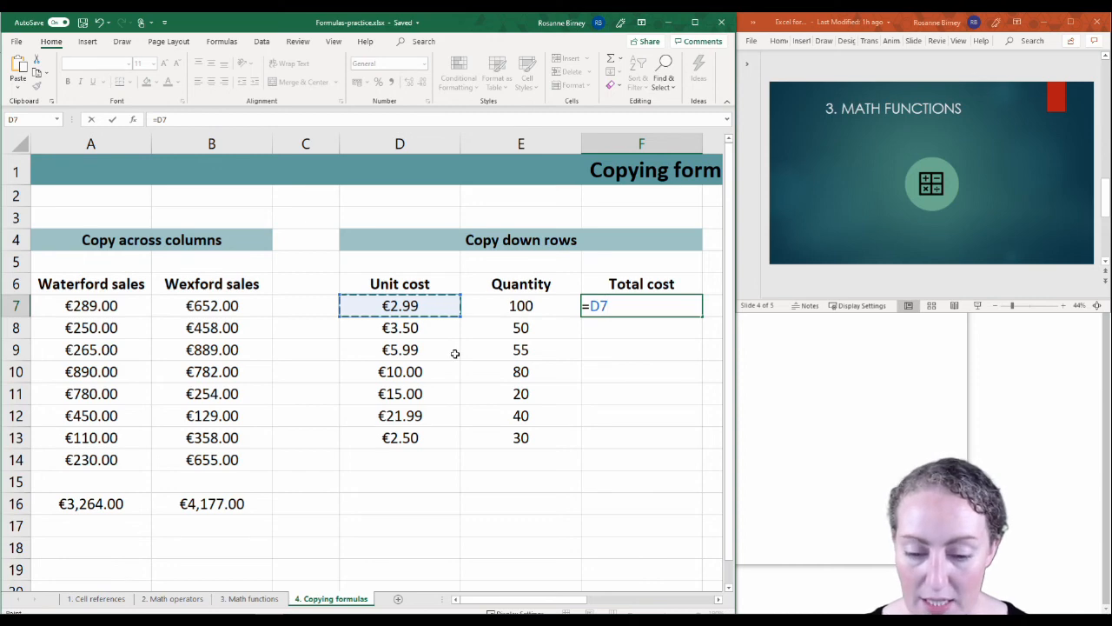
type("*")
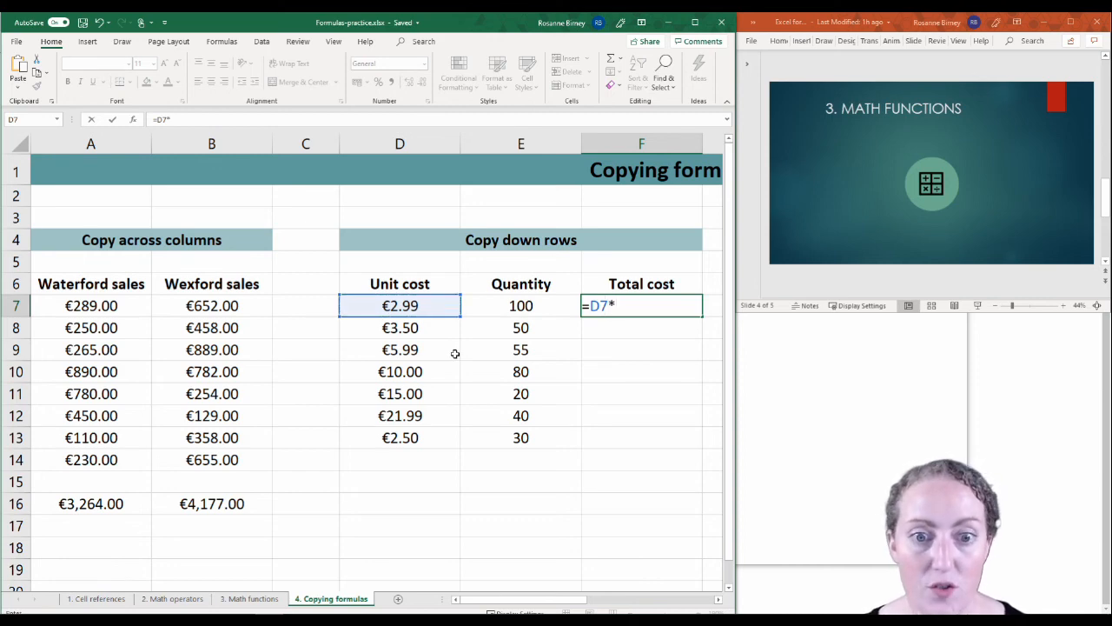
left_click(505, 311)
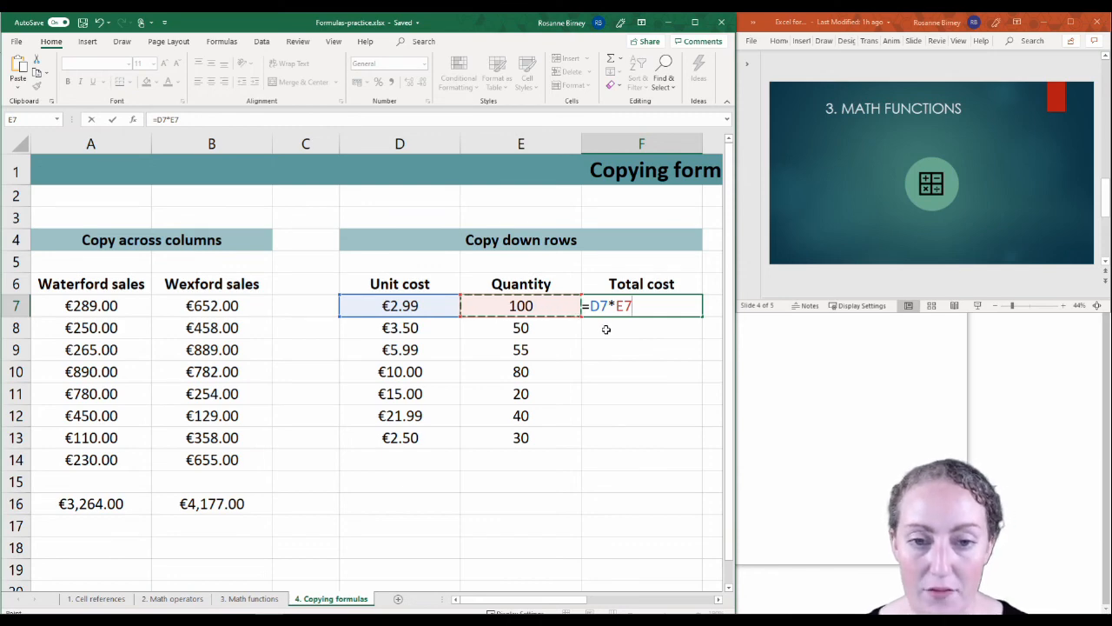
key("Return")
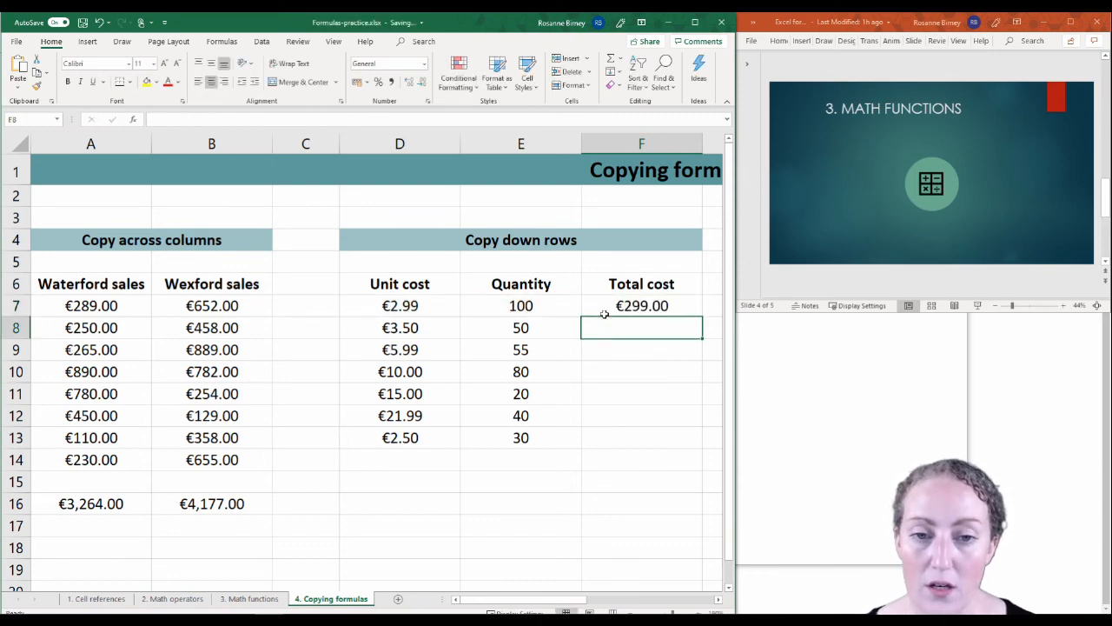
Step: Copy the Total cost formula from F7 down to F13
left_click(615, 303)
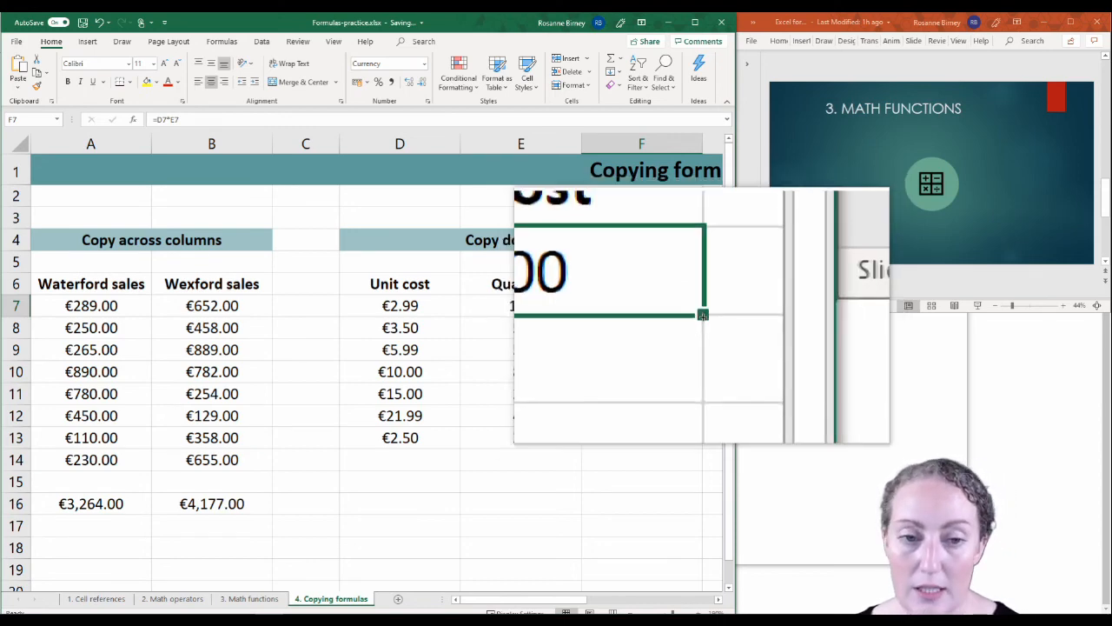
left_click_drag(702, 317, 688, 457)
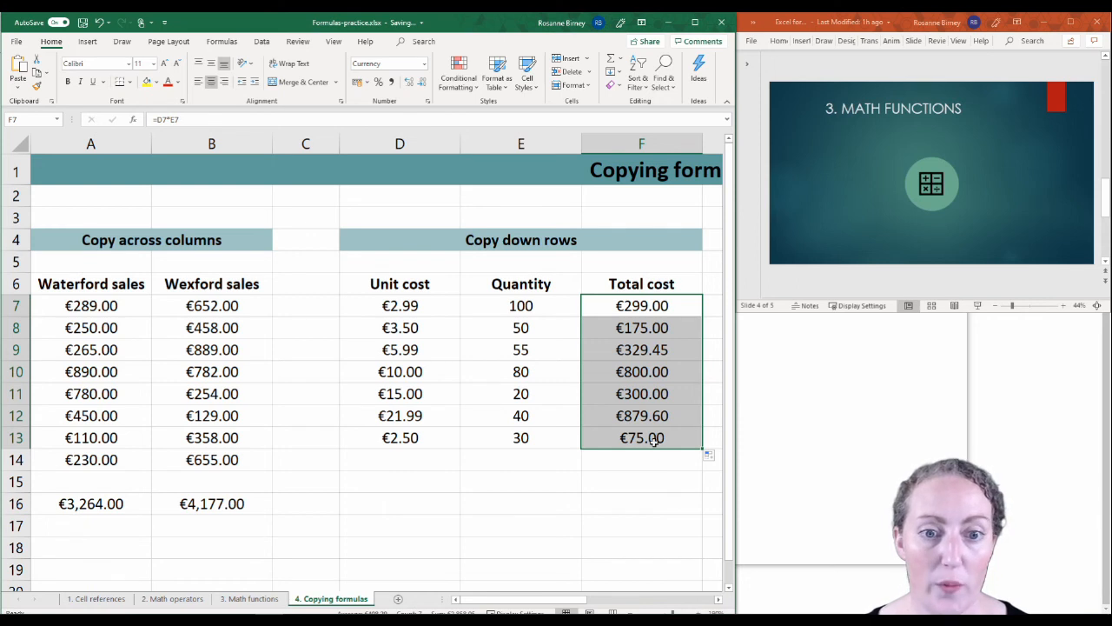
Step: Inspect the cell references used by the Total cost formulas in F7 and F8
left_click(634, 305)
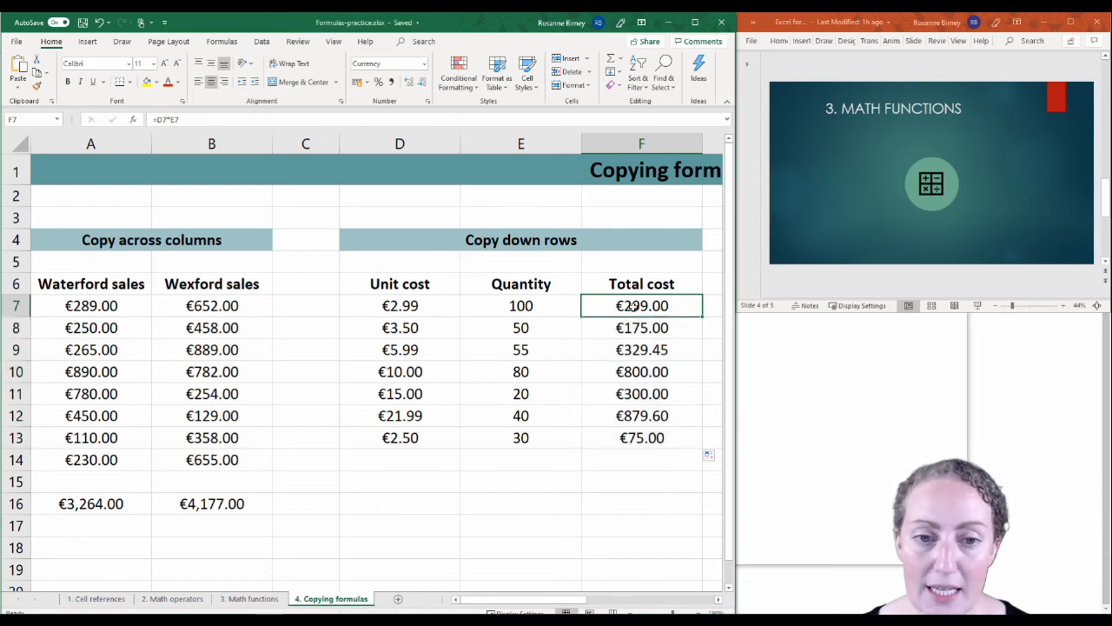
double_click(634, 305)
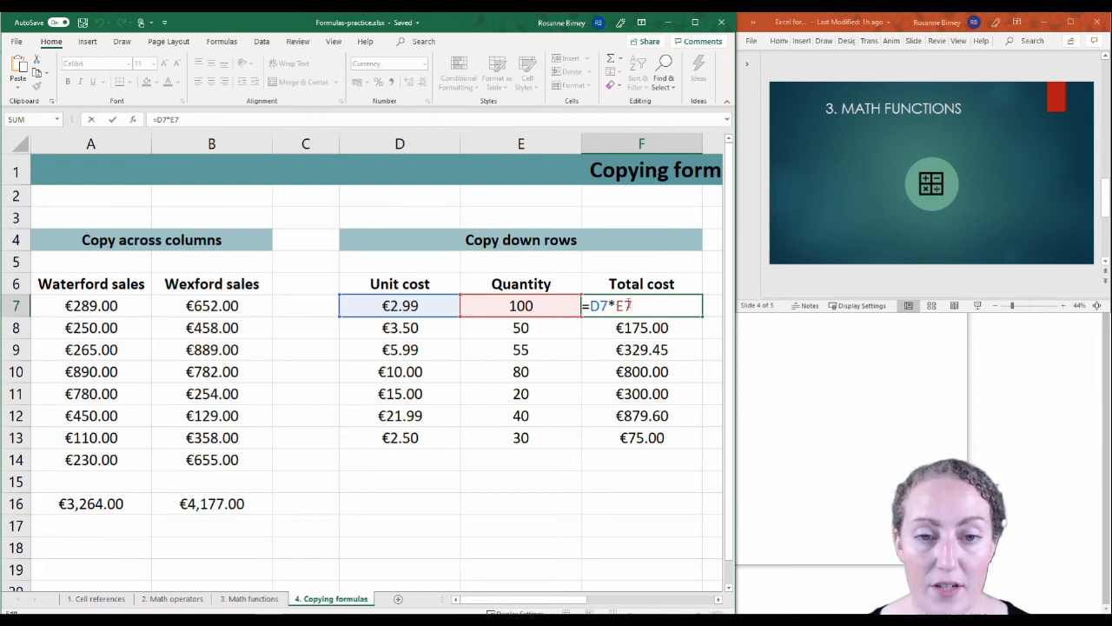
key("Return")
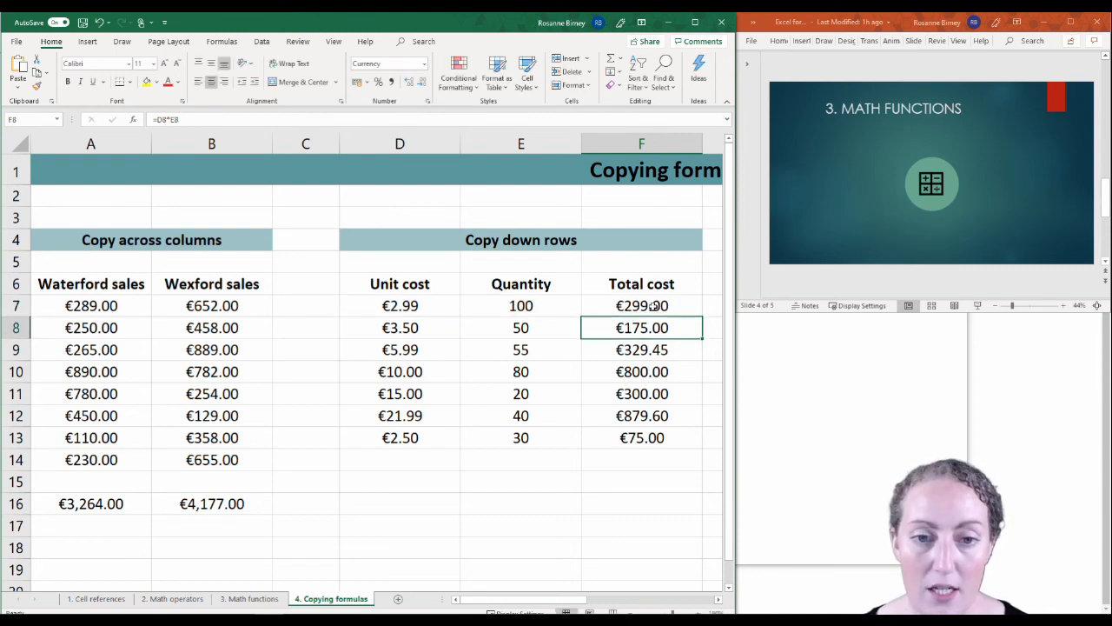
double_click(637, 327)
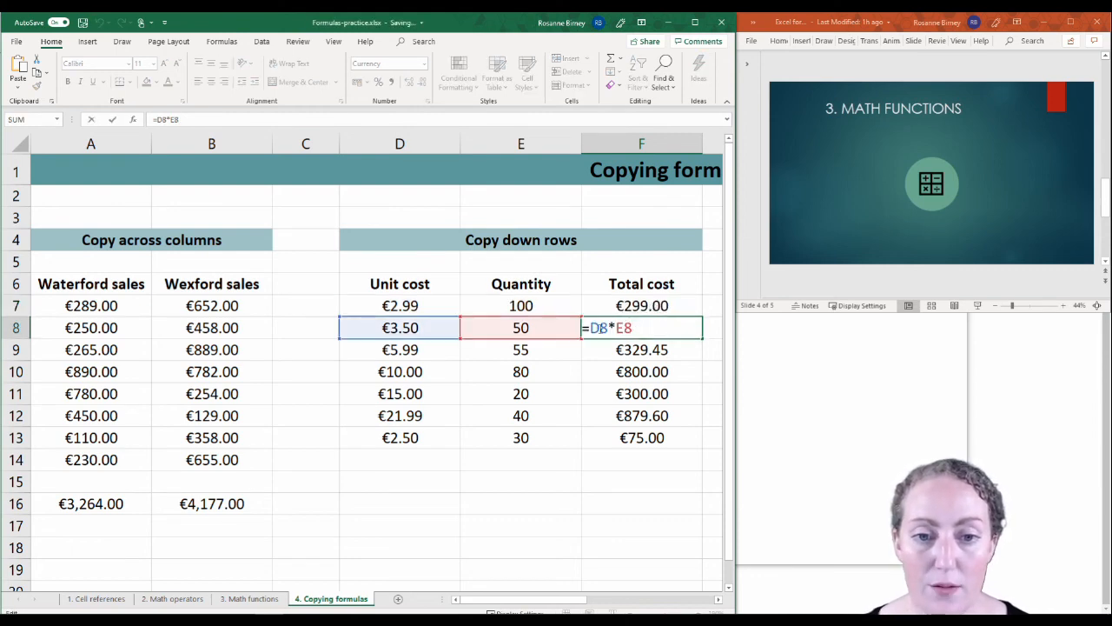
key("Return")
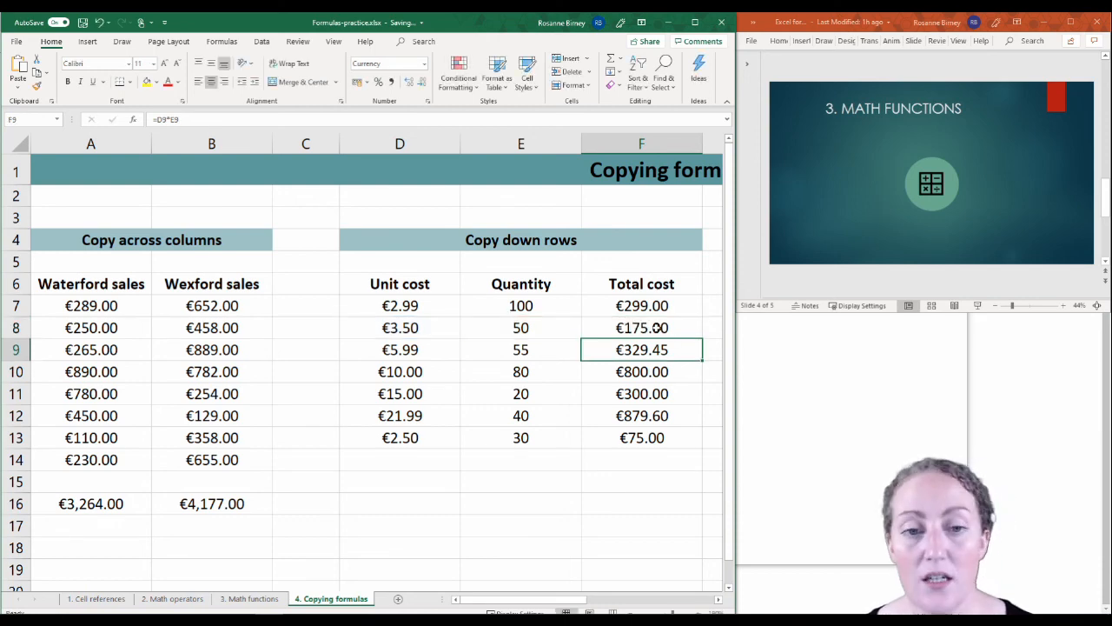
Step: Inspect the references in the F9 Total cost formula, and compare F8 with its unit cost and quantity in D8:E8
double_click(641, 351)
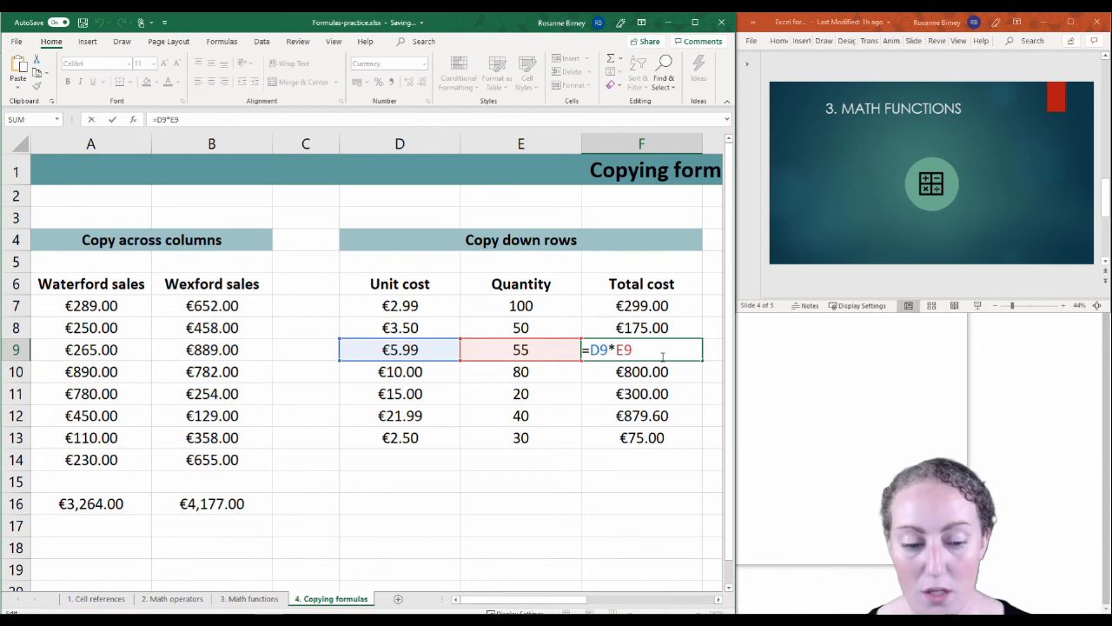
key("Return")
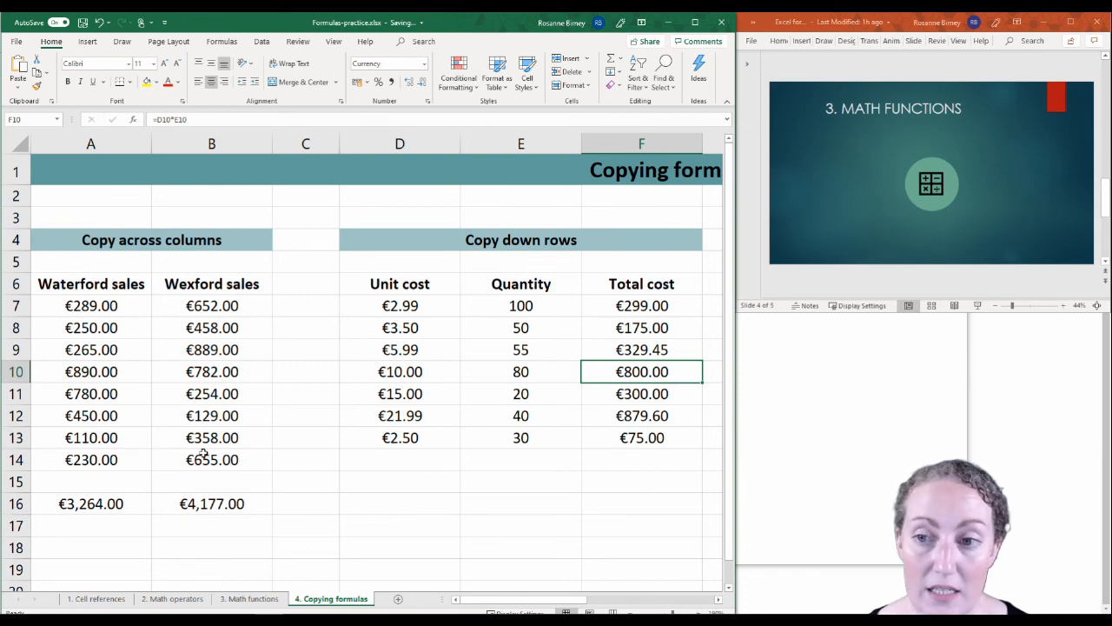
left_click(618, 328)
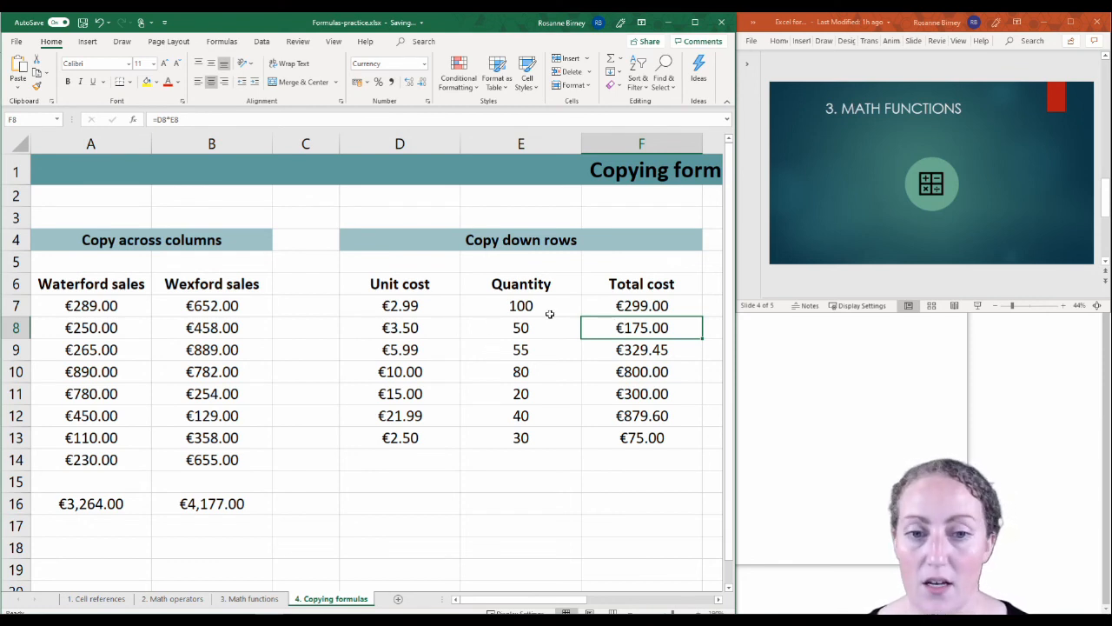
left_click(402, 328)
left_click_drag(488, 328, 520, 328)
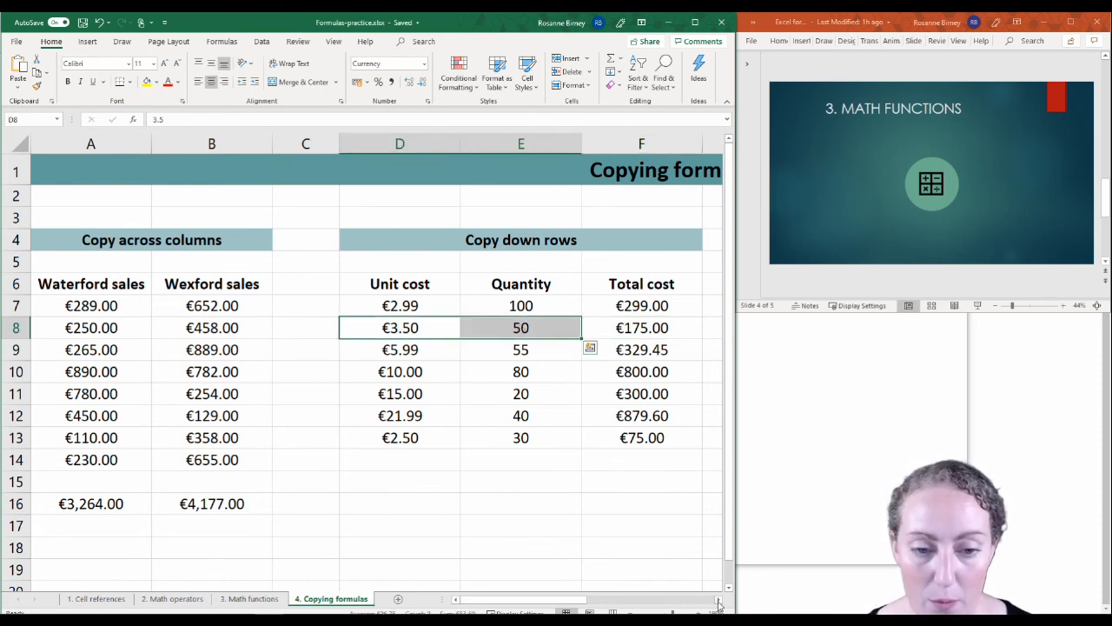
Step: In the absolute cell reference section, enter =I7*L7 in J7 to multiply the first hours worked by the pay rate
left_click_drag(718, 602, 718, 602)
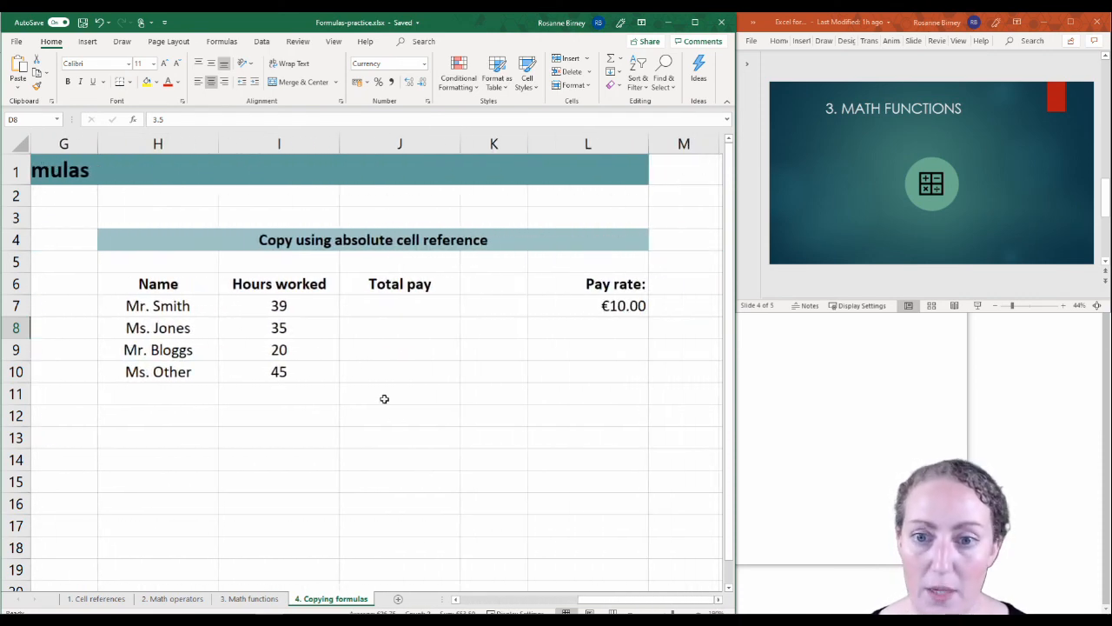
left_click(397, 303)
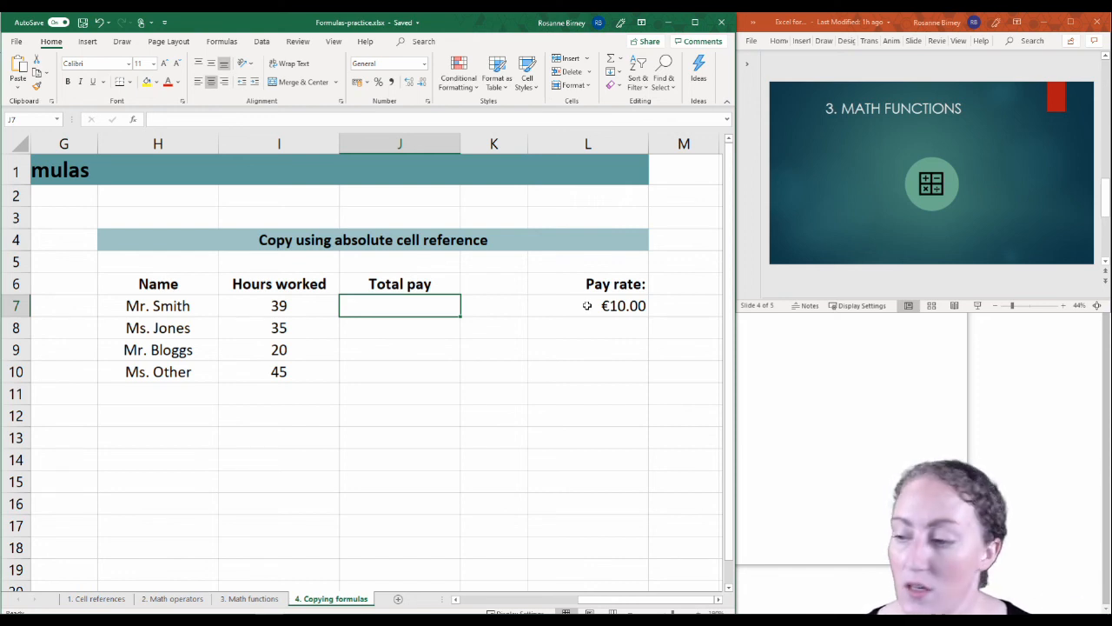
left_click(282, 313)
left_click_drag(282, 315, 283, 367)
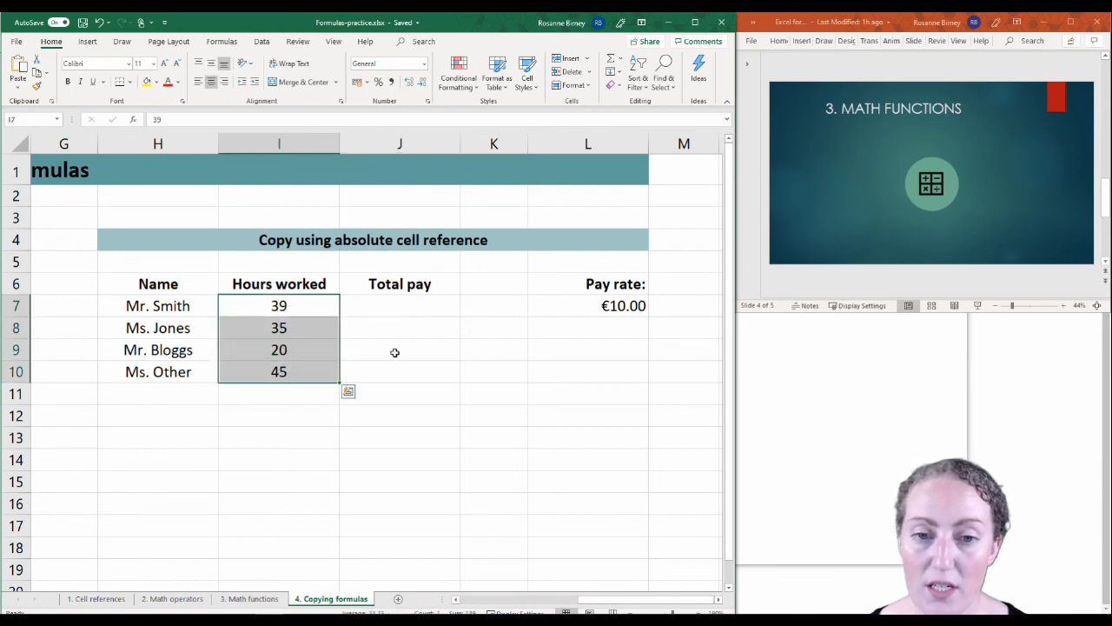
left_click(619, 310)
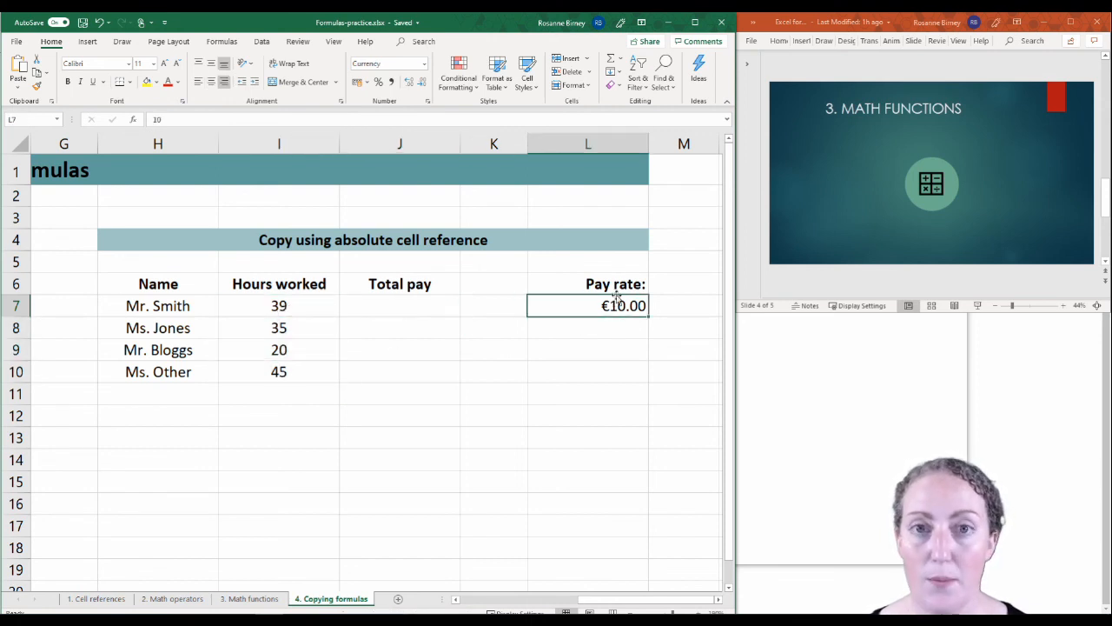
left_click(389, 306)
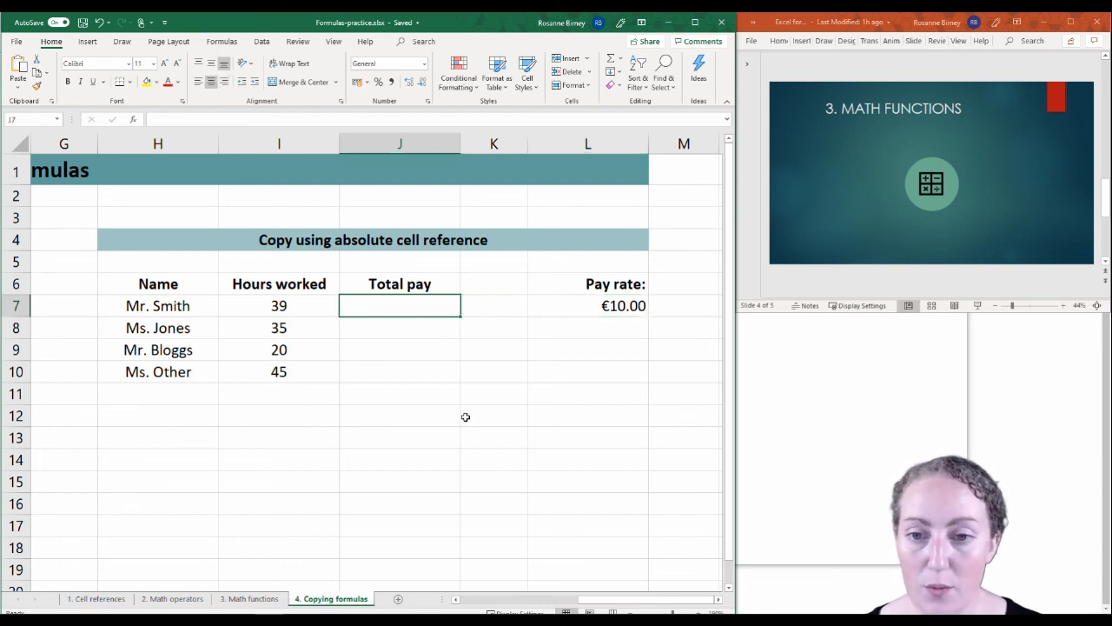
type("=")
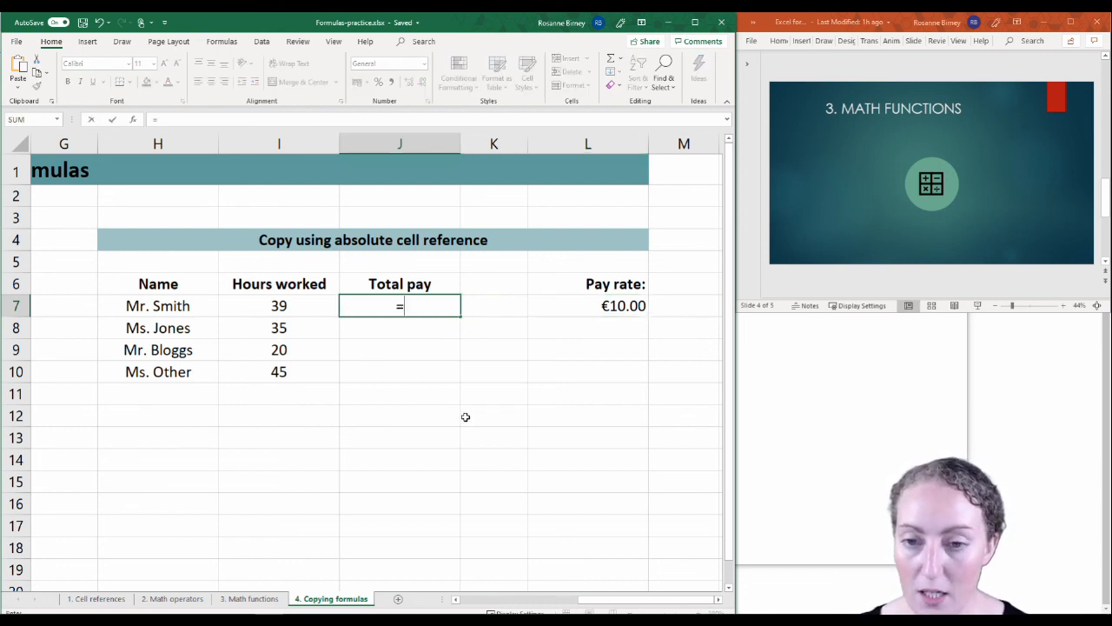
left_click(284, 307)
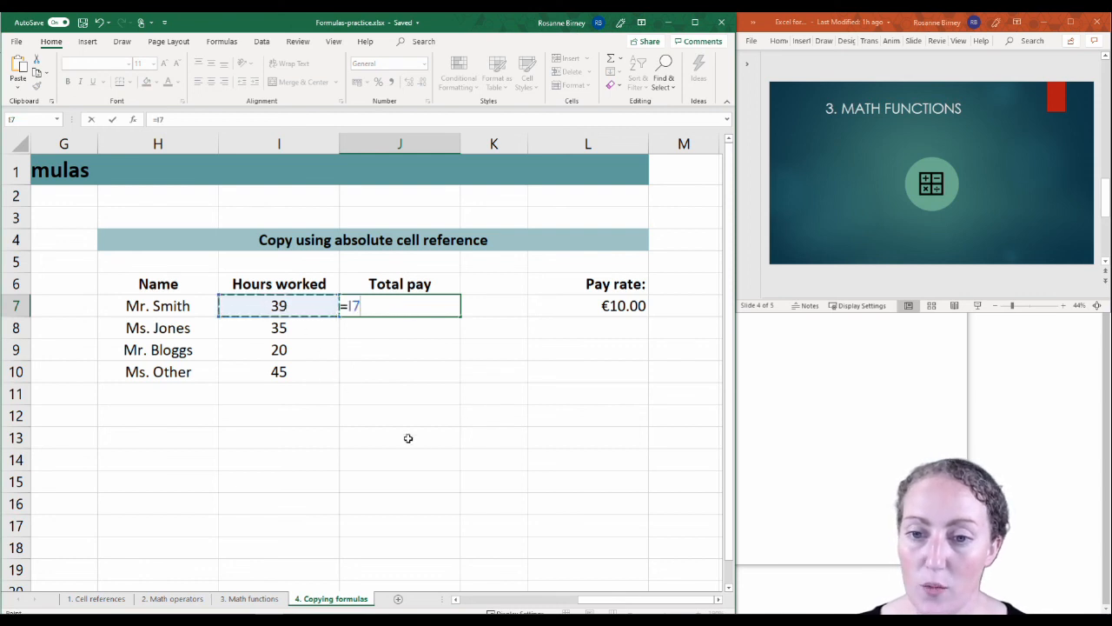
type("*")
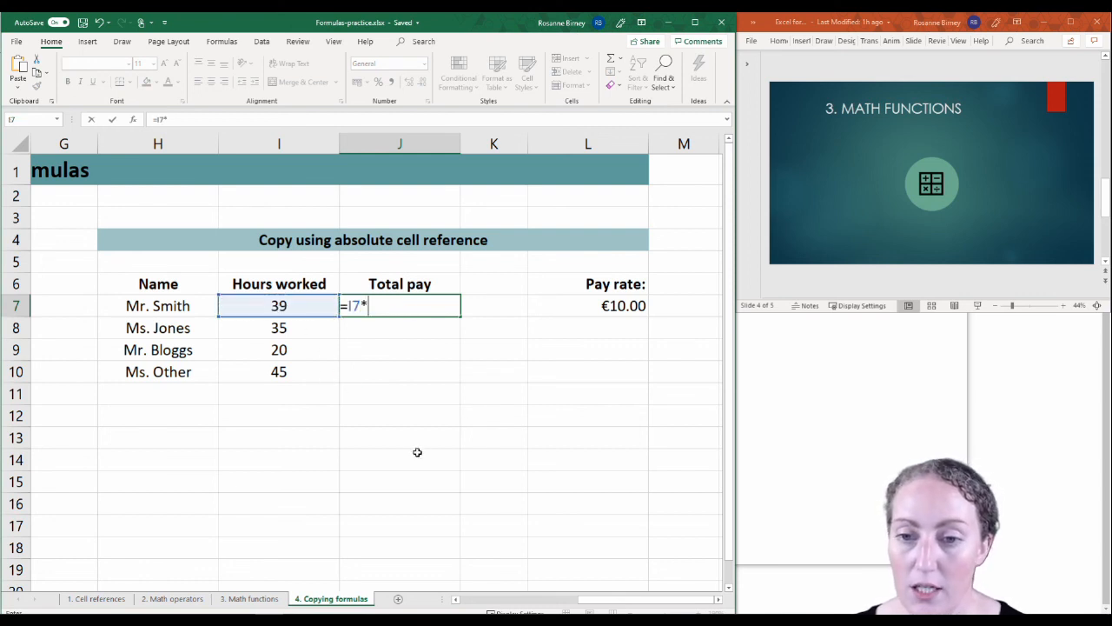
left_click(628, 305)
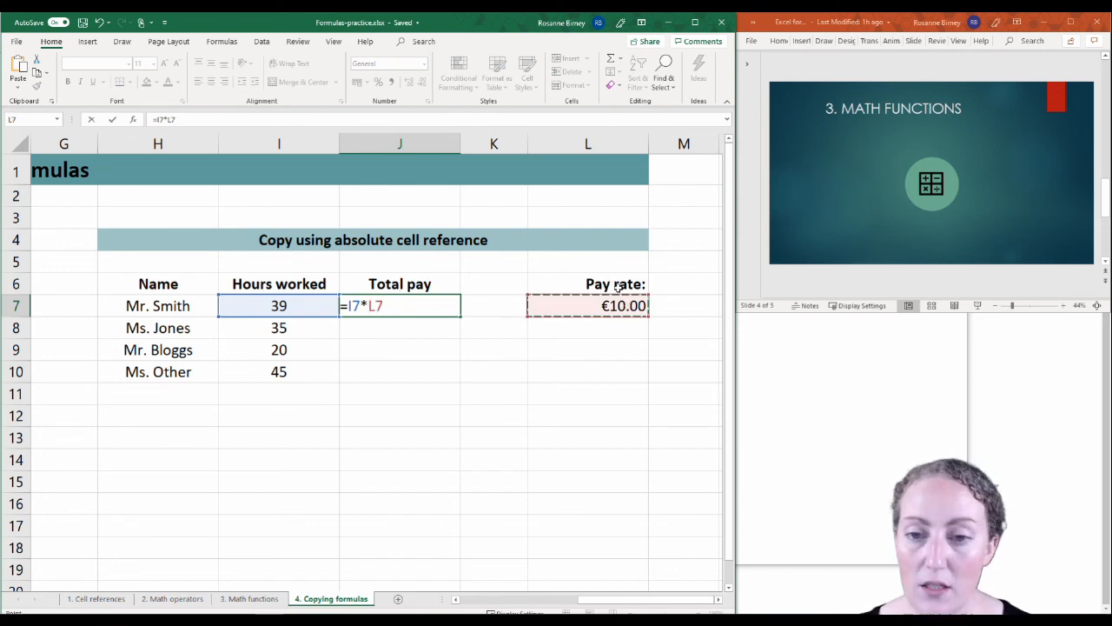
key("Return")
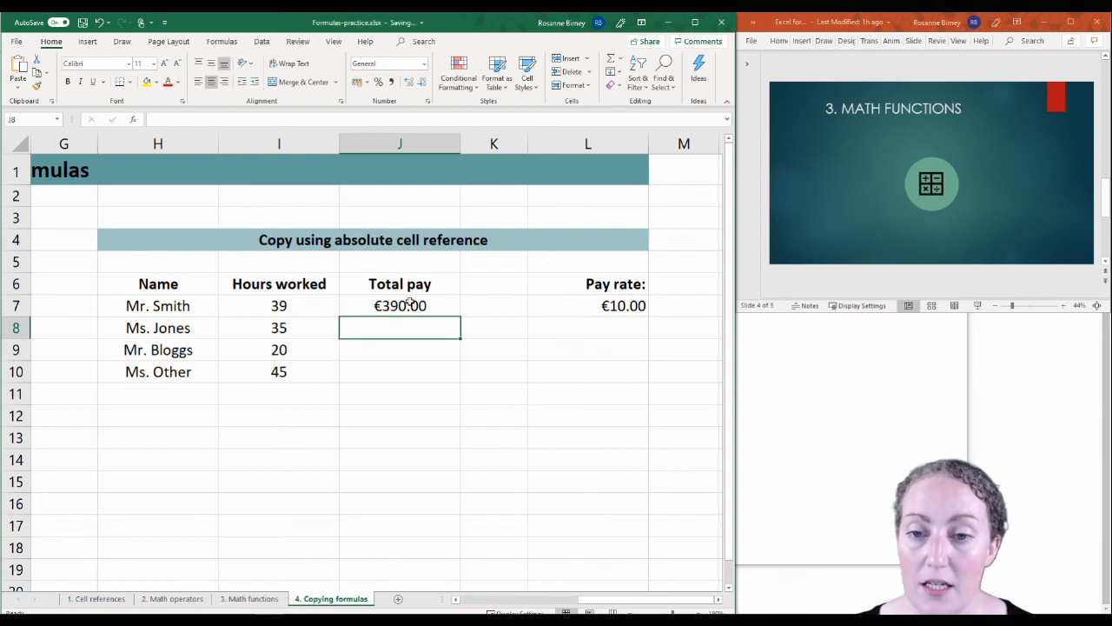
Step: Copy the relative-reference Total pay formula from J7 down to J10 and examine the cells L8:L10 below the pay rate
left_click(410, 301)
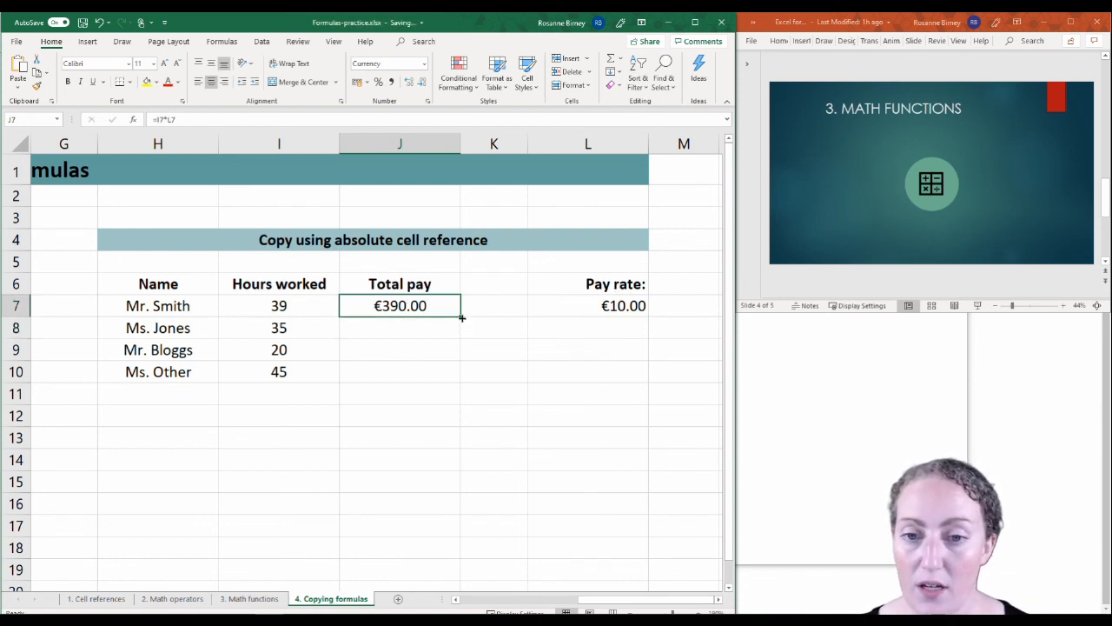
left_click_drag(462, 318, 459, 379)
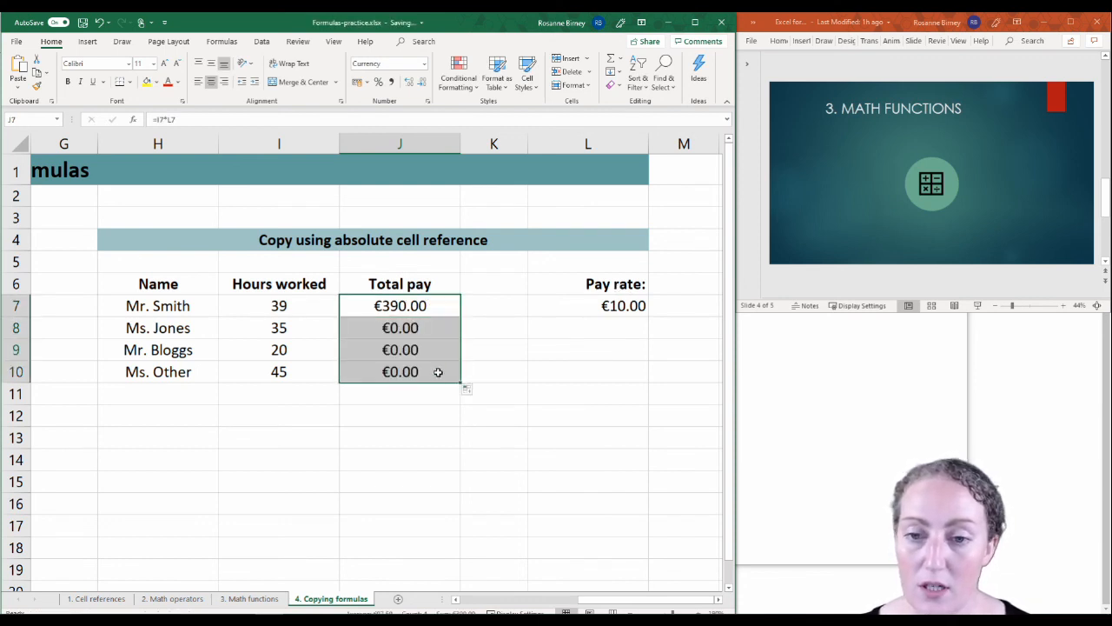
left_click(416, 332)
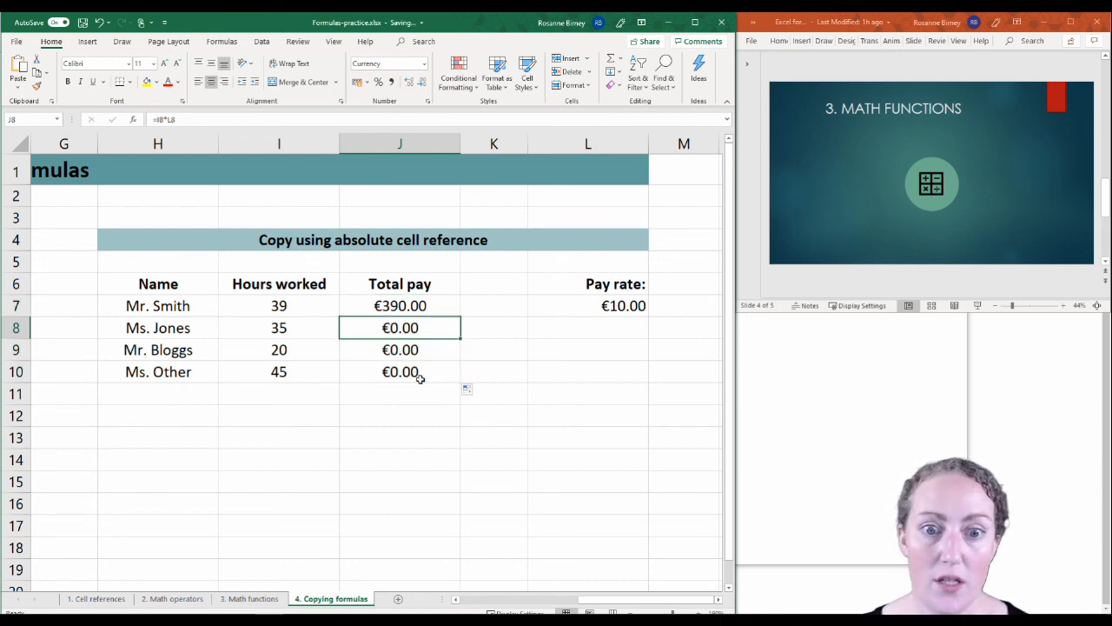
left_click_drag(601, 328, 598, 373)
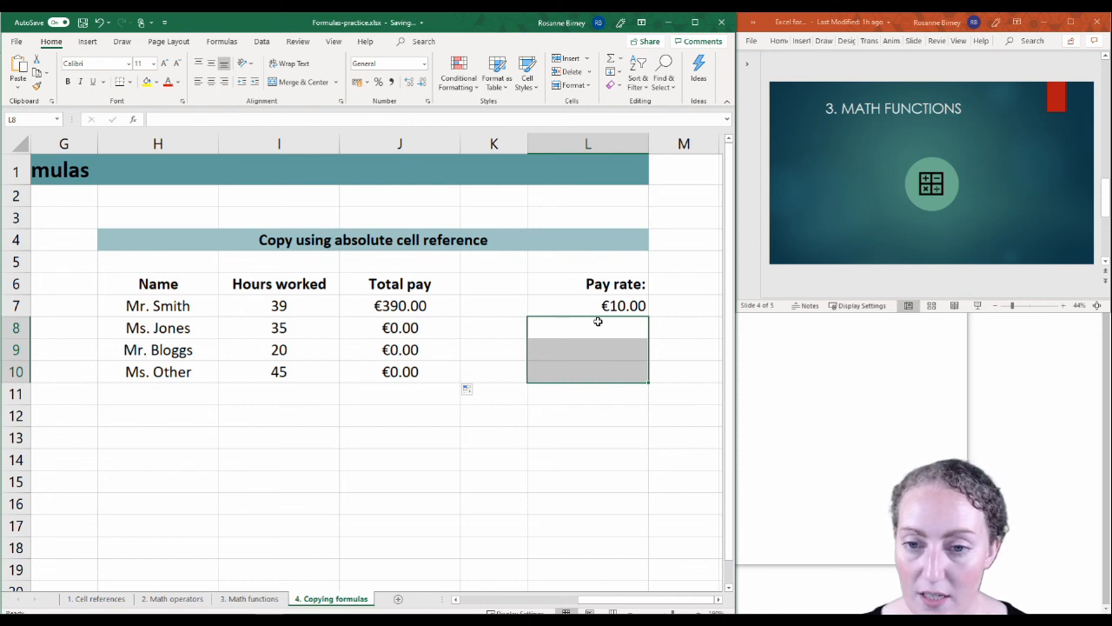
Step: Check the references used by the copied formula in J8, and clear the contents of J8:J11
left_click(386, 325)
double_click(387, 325)
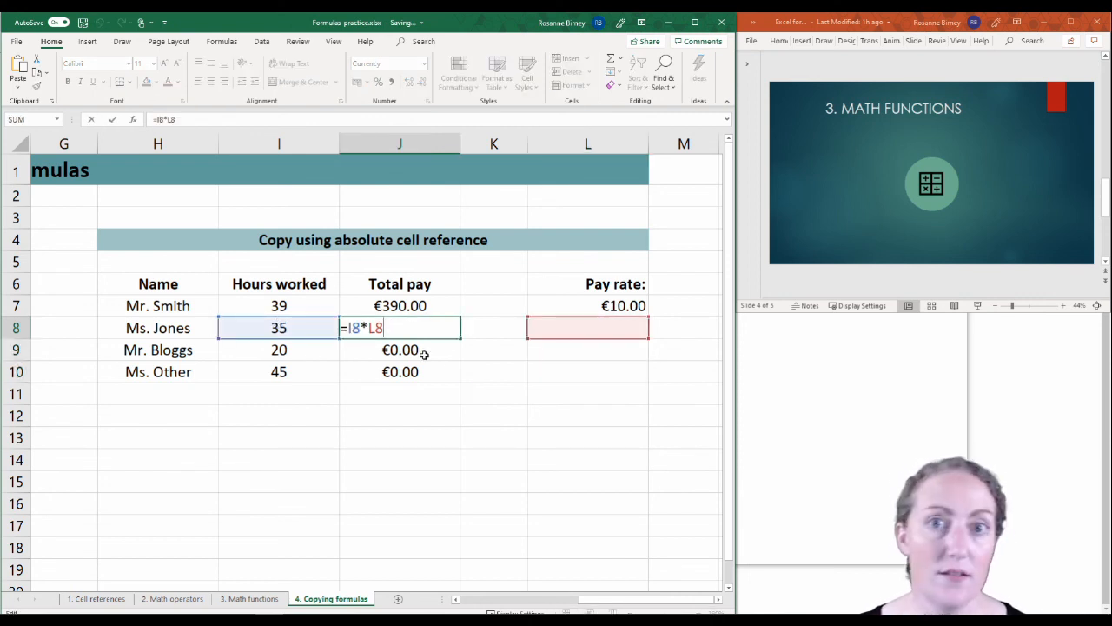
key("Return")
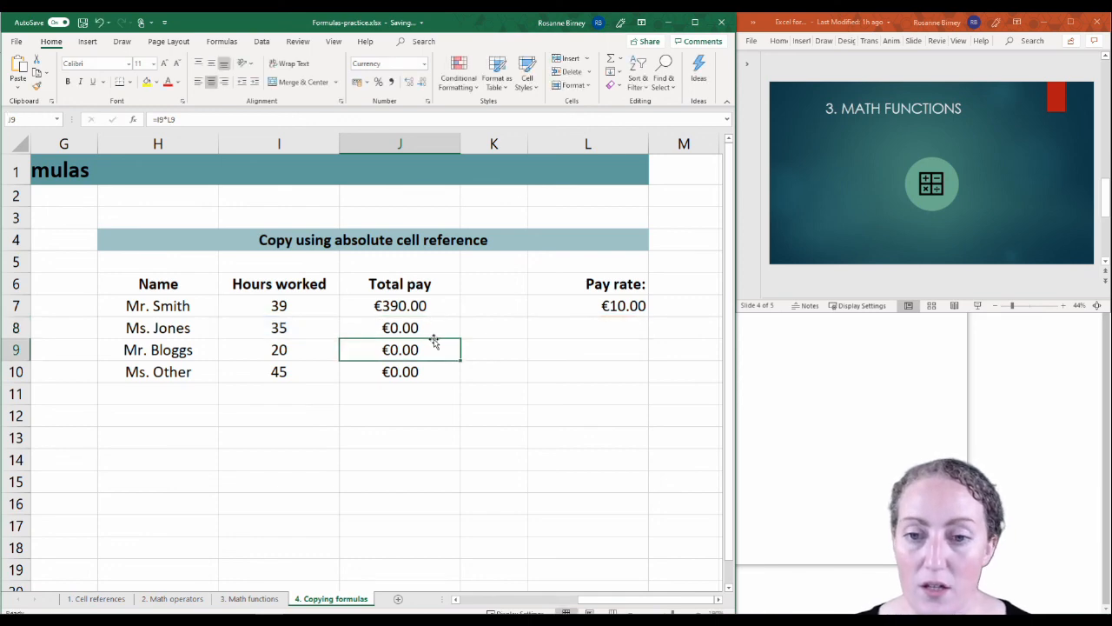
left_click_drag(421, 323, 423, 385)
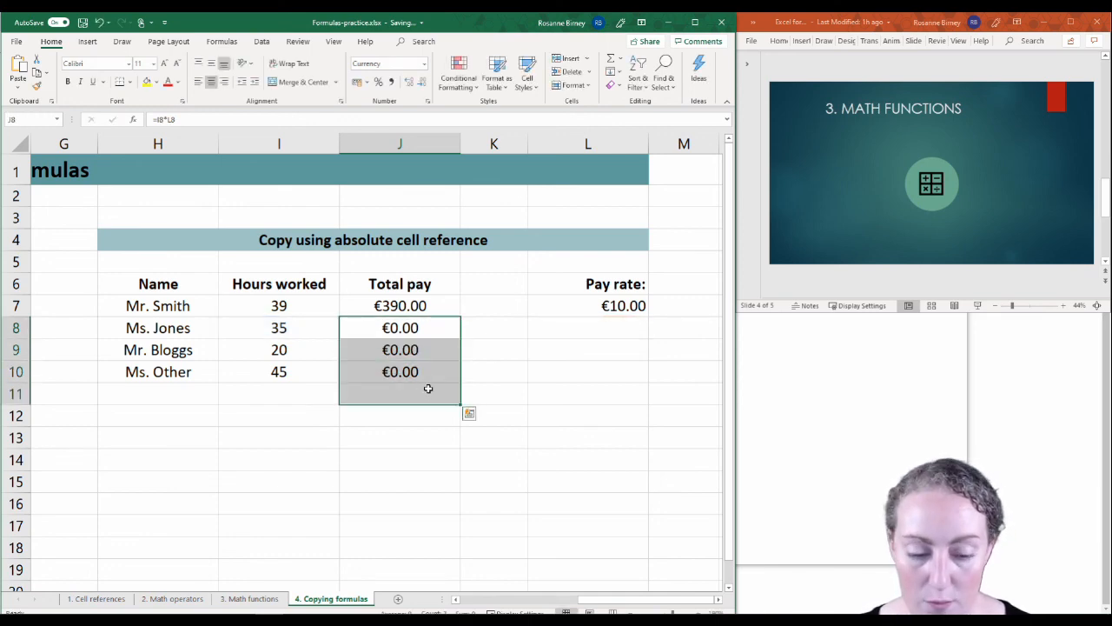
key("Delete")
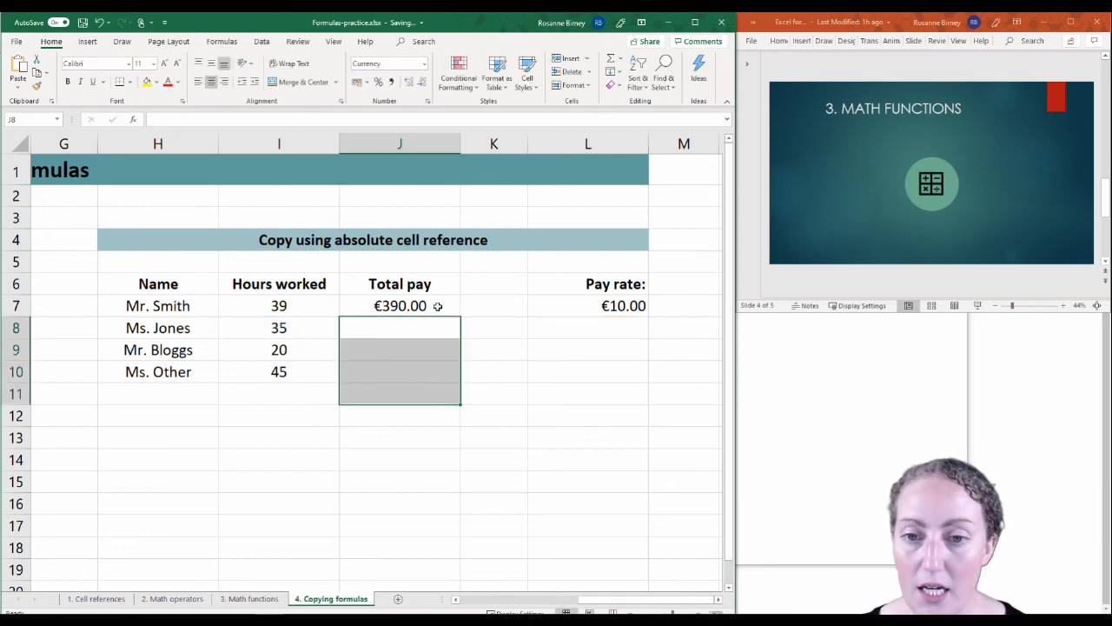
Step: Make the pay rate reference in the J7 formula absolute, giving =I7*$L$7
left_click(430, 304)
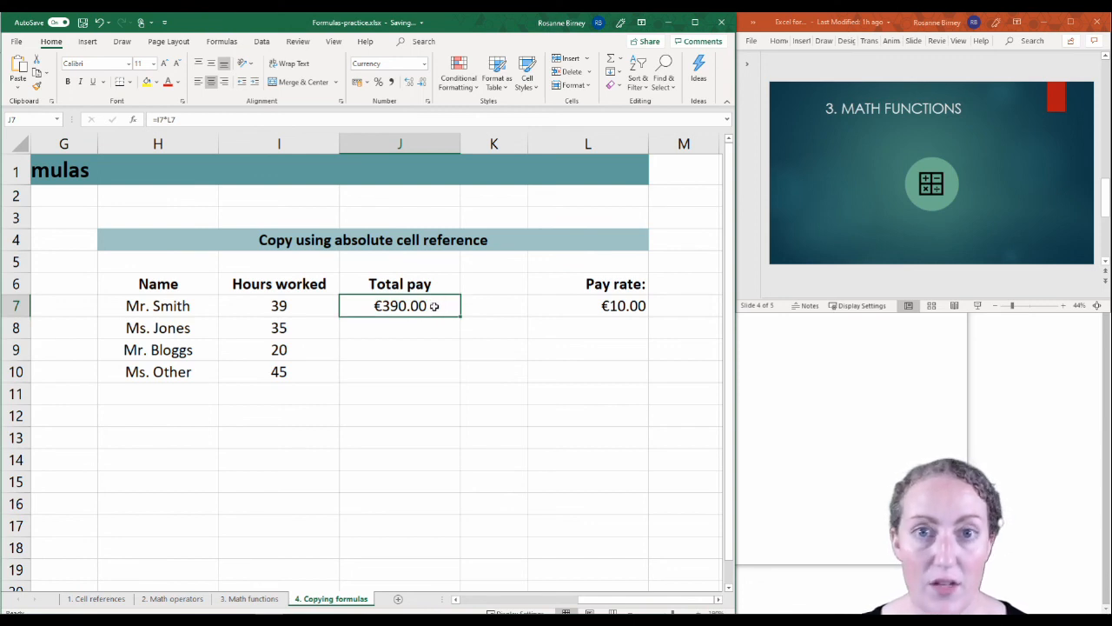
double_click(433, 304)
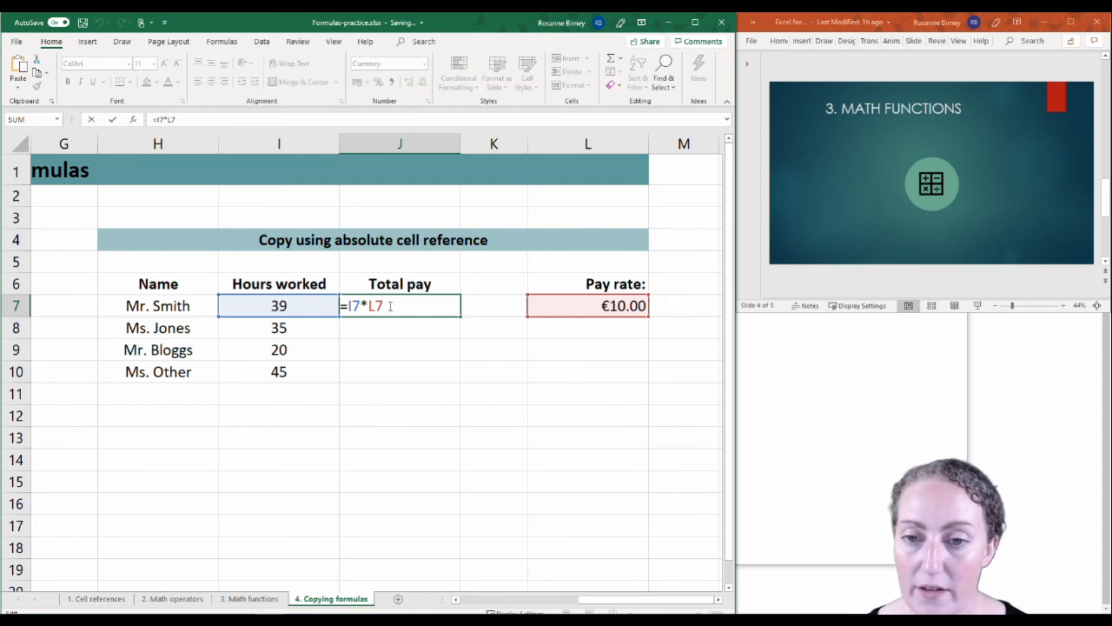
left_click_drag(376, 307, 371, 307)
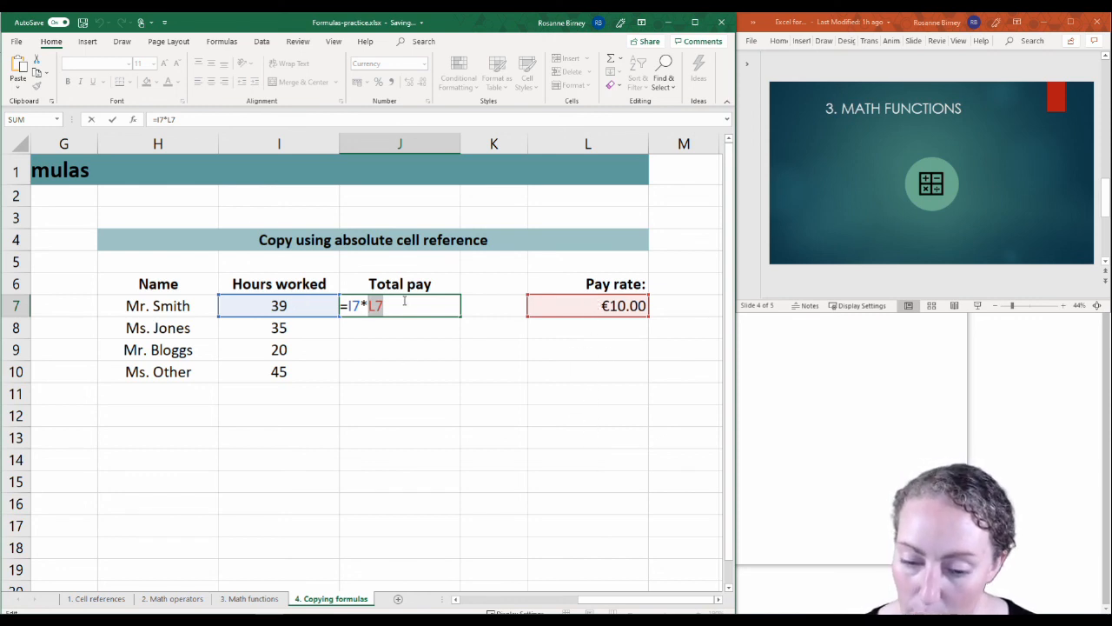
key("F4")
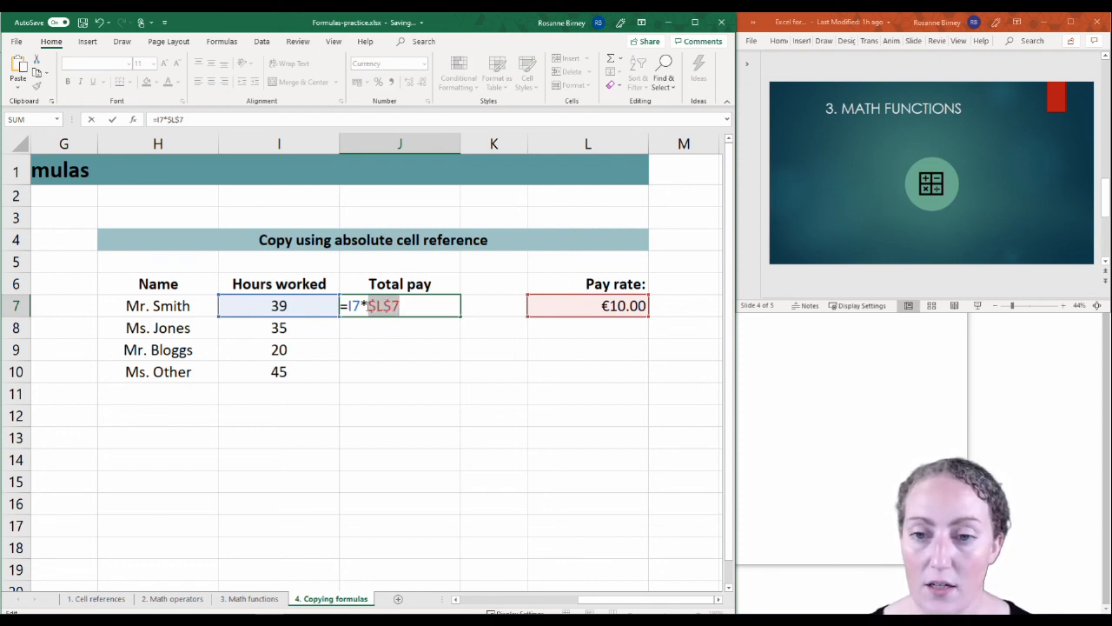
left_click(371, 306)
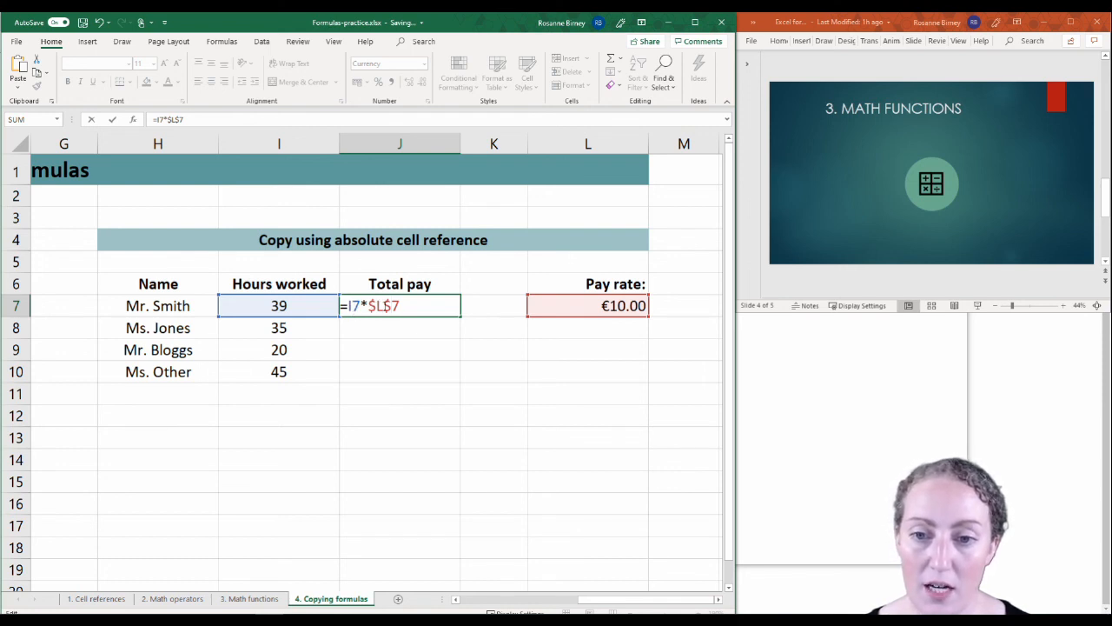
key("Return")
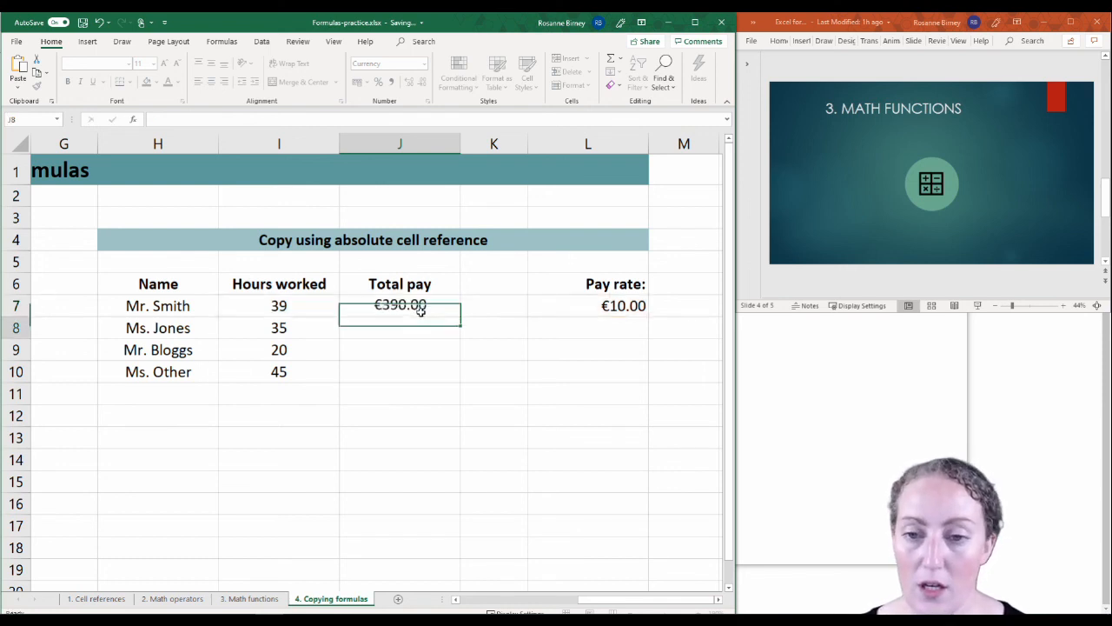
Step: Copy the Total pay formula with the absolute pay rate reference from J7 down to J10
left_click(435, 305)
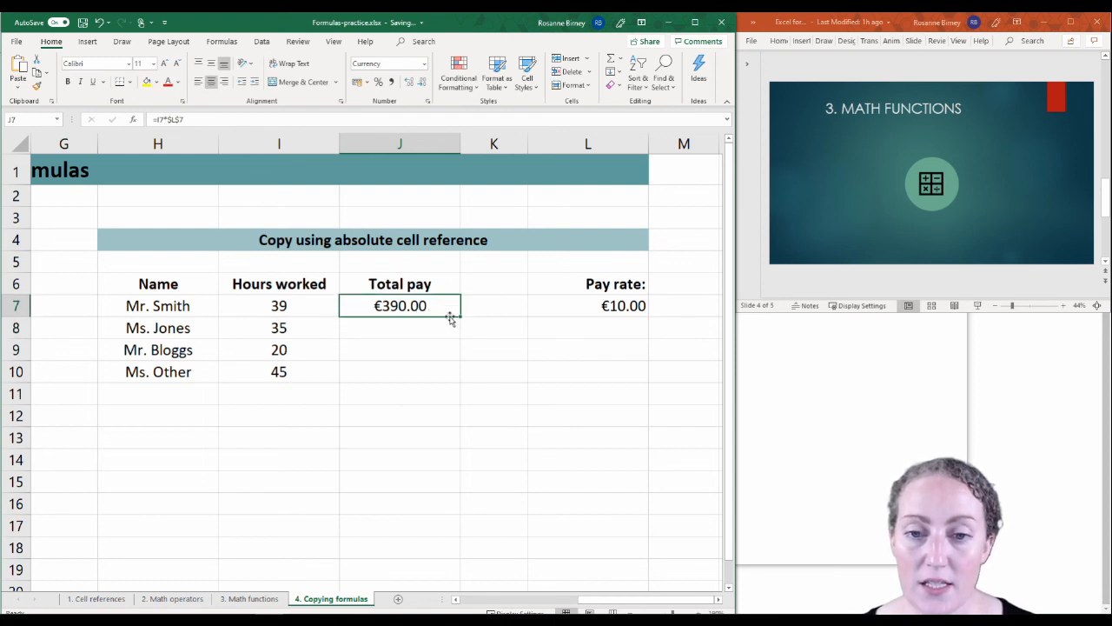
left_click_drag(460, 316, 453, 377)
Step: Examine how the Total pay formulas in J7, J8 and J9 reference the hours worked and the pay rate cell L7
left_click(394, 327)
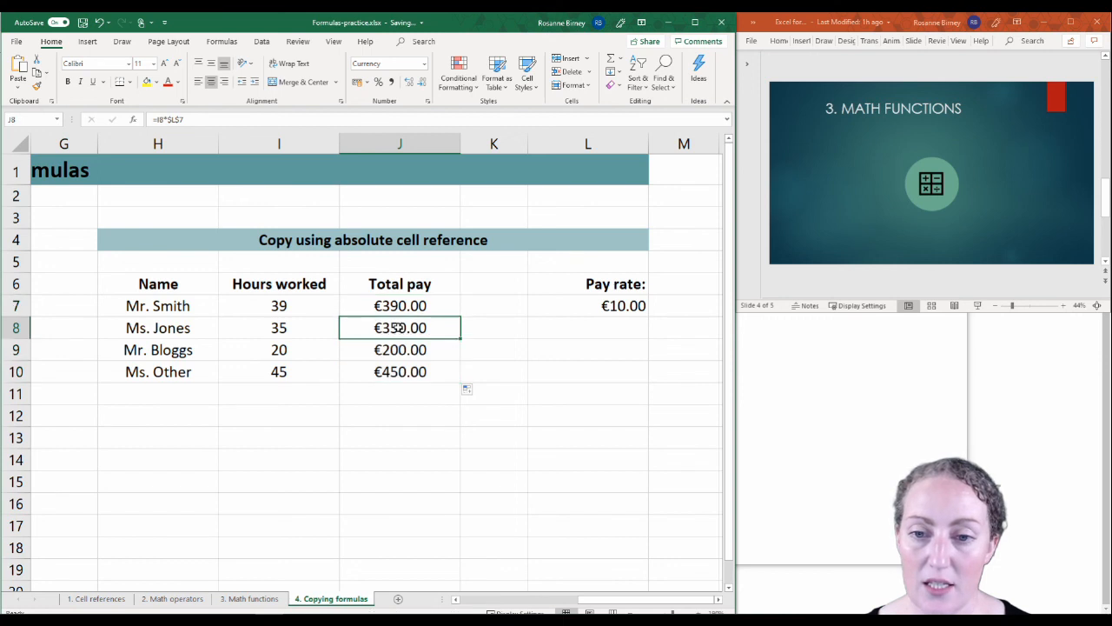
double_click(394, 326)
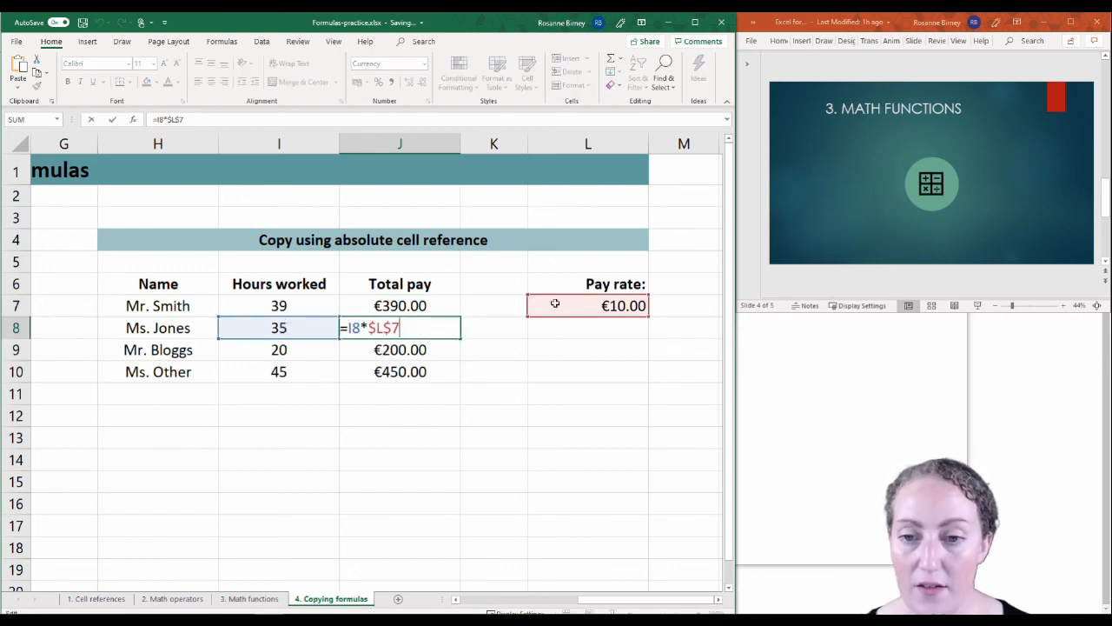
left_click(402, 350)
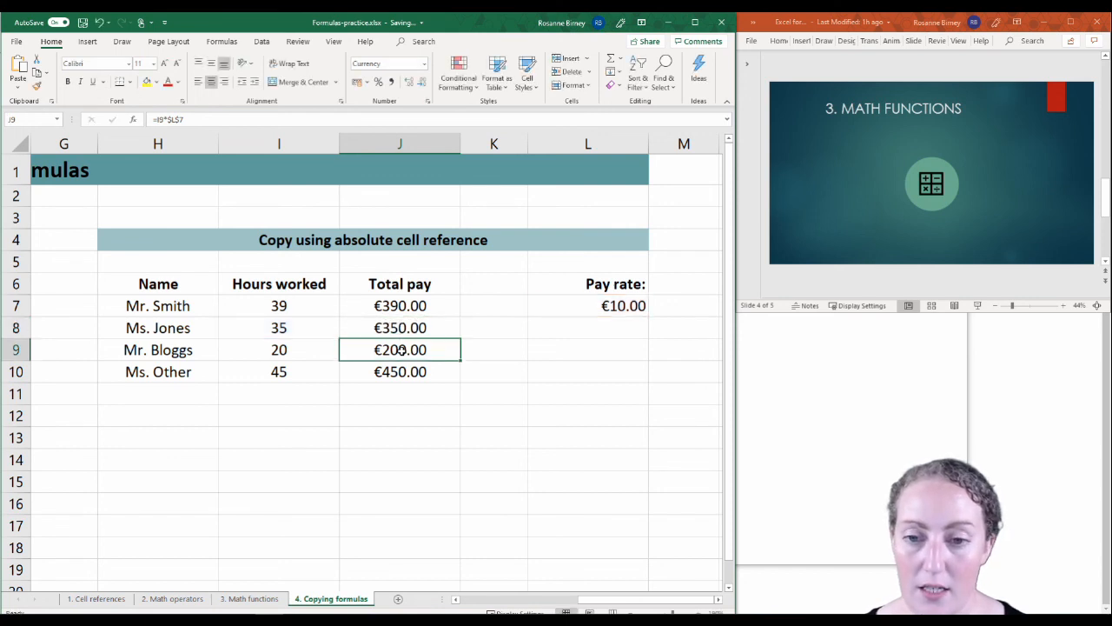
double_click(402, 350)
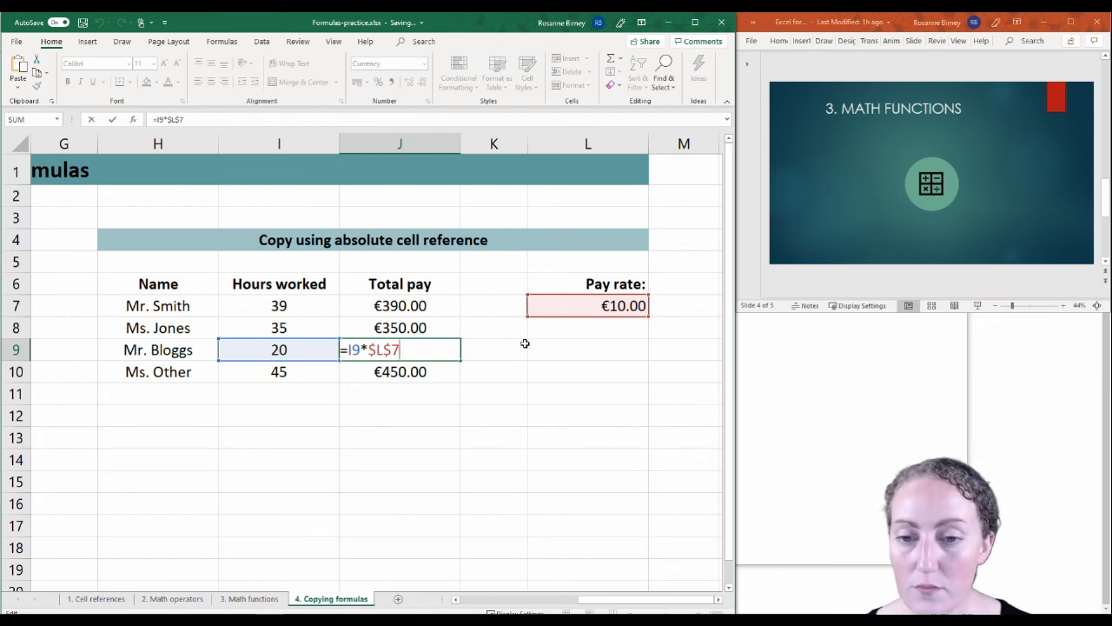
key("Return")
left_click(591, 307)
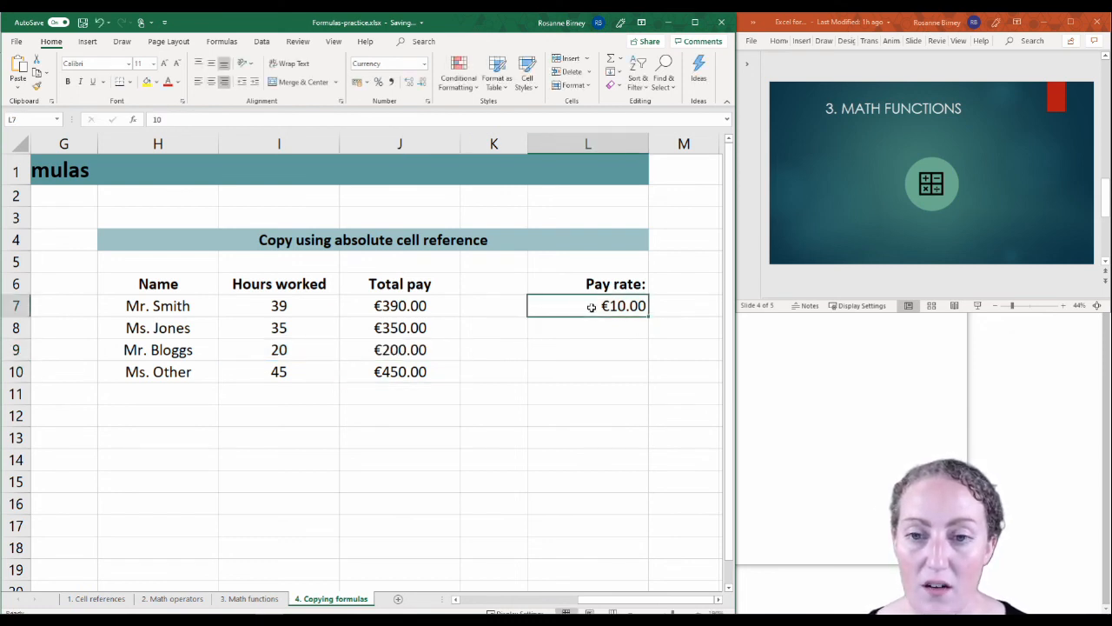
double_click(402, 306)
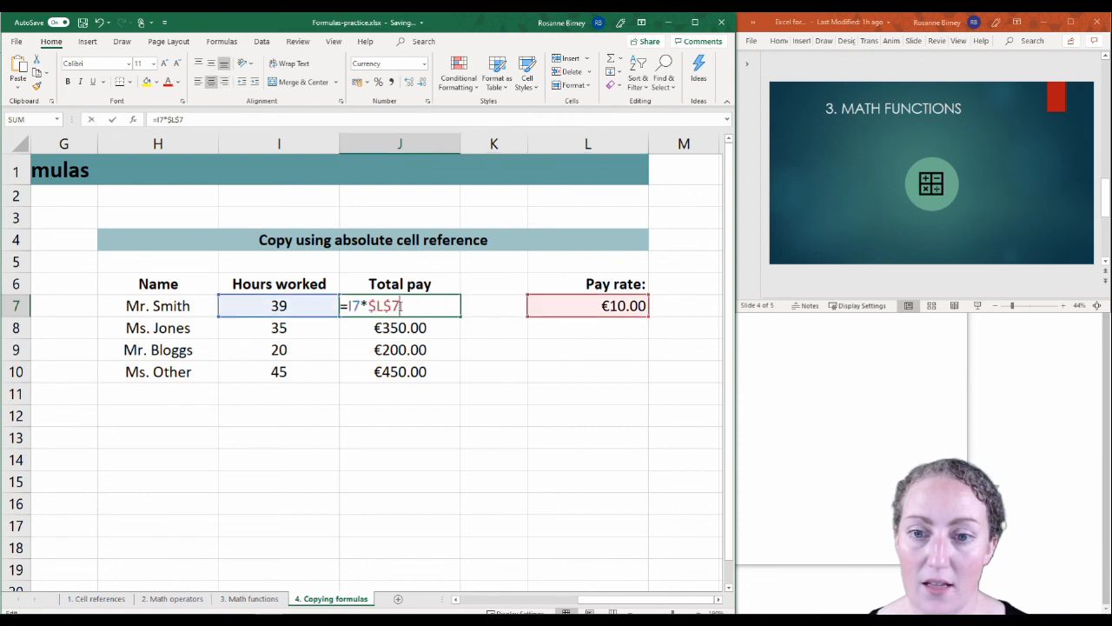
left_click_drag(368, 306, 400, 306)
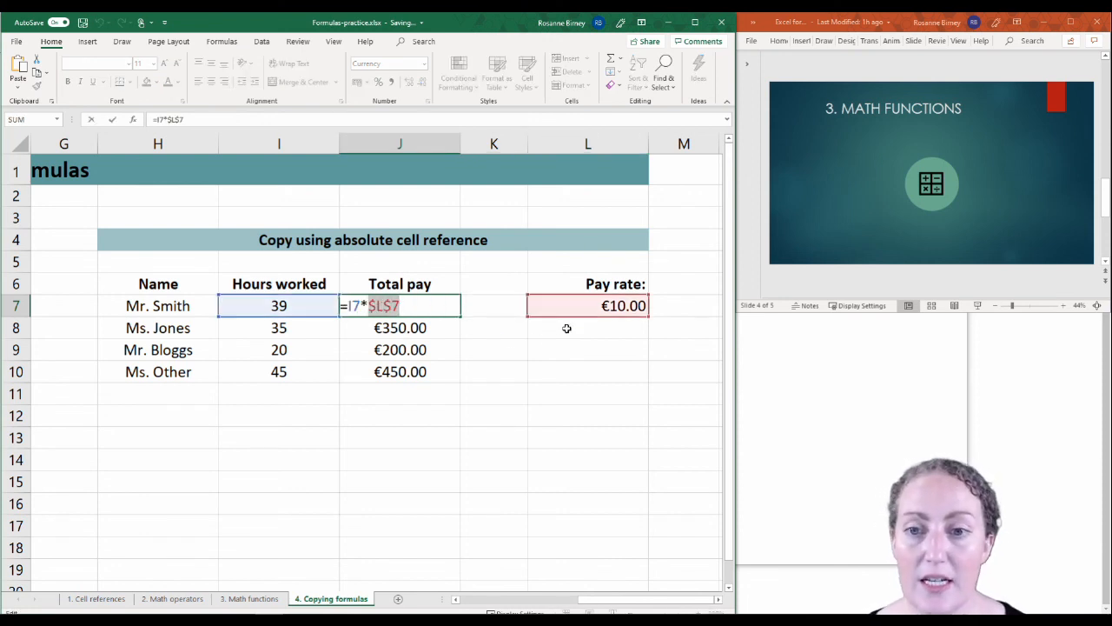